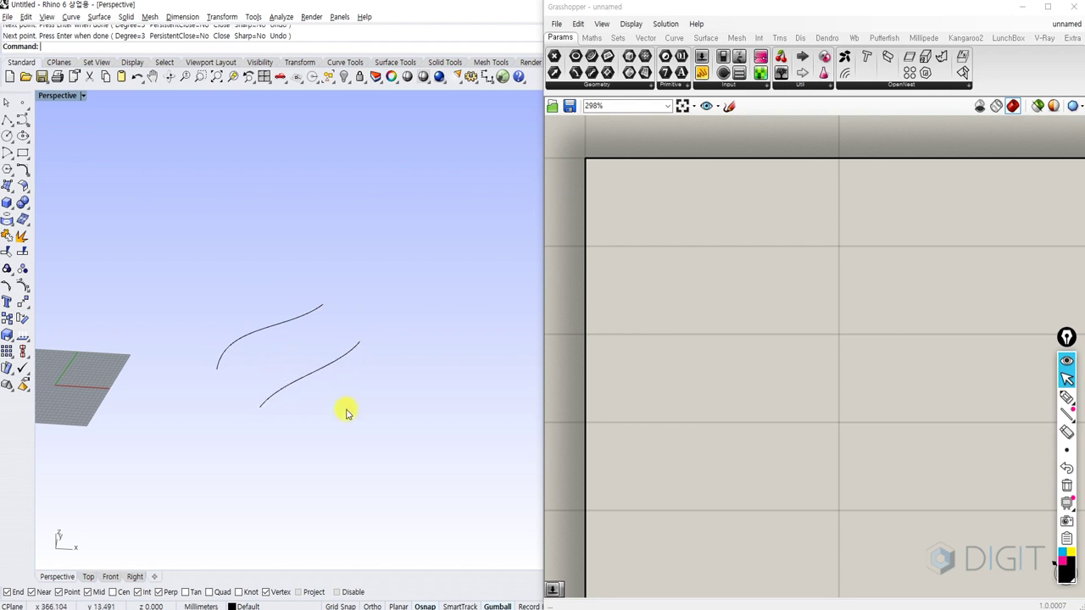
Draw a third degree-3 control point curve beside the two existing curves, bending at its far end.
right_click(347, 415)
click(321, 448)
click(379, 405)
click(396, 386)
click(407, 328)
click(401, 318)
right_click(401, 318)
right_drag(386, 391, 384, 364)
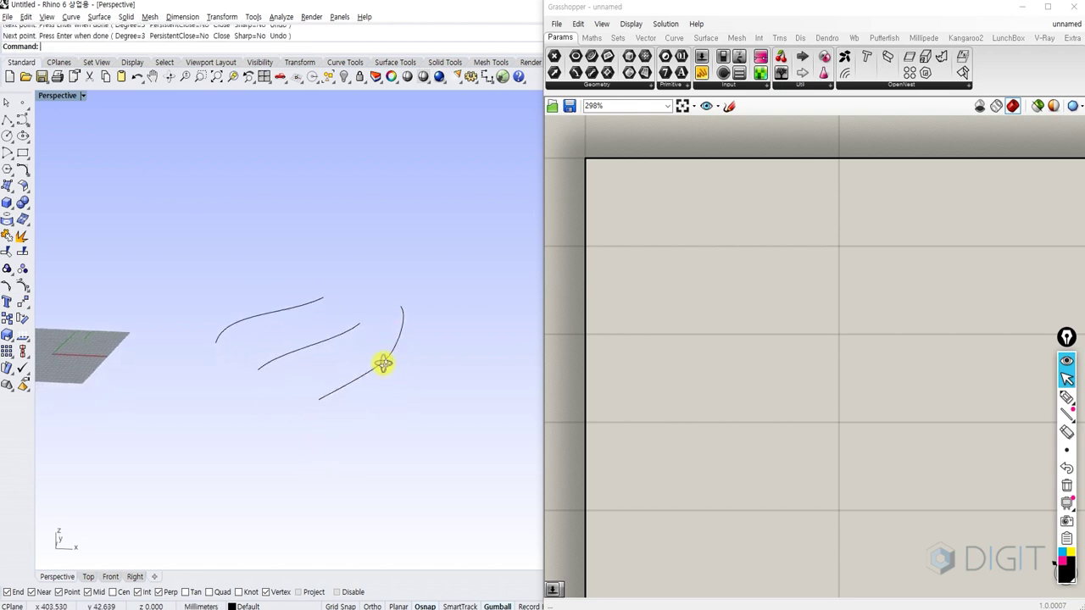
Raise the middle of the three curves vertically above the other two.
drag(322, 332, 334, 277)
key(Escape)
right_drag(333, 276, 412, 267)
Add a Curve parameter to the Grasshopper canvas and reference all three Rhino curves in it.
double_click(754, 308)
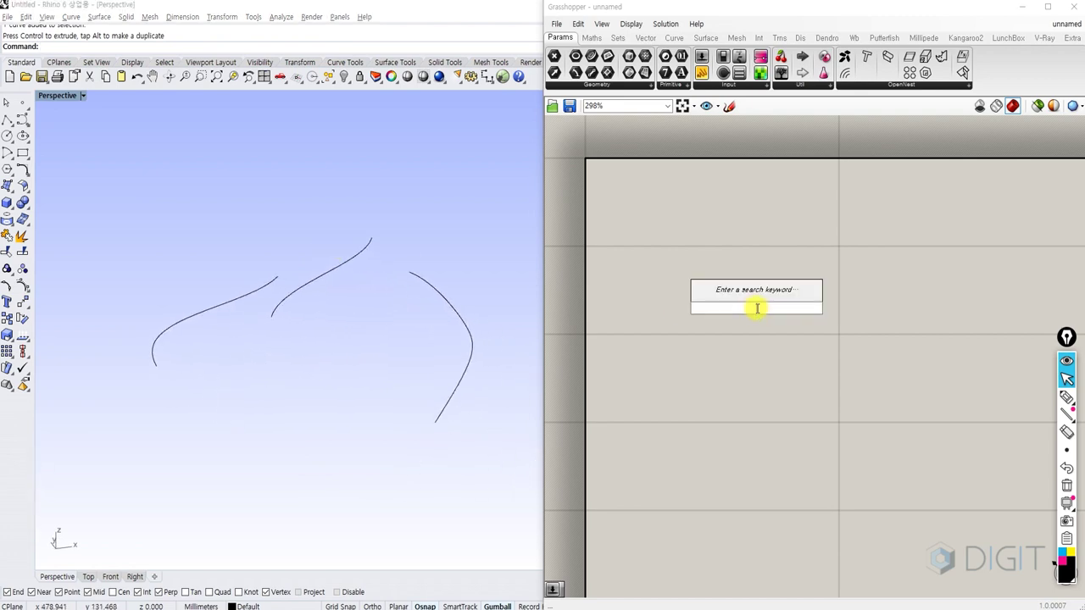
text(crv)
key(Return)
right_click(750, 302)
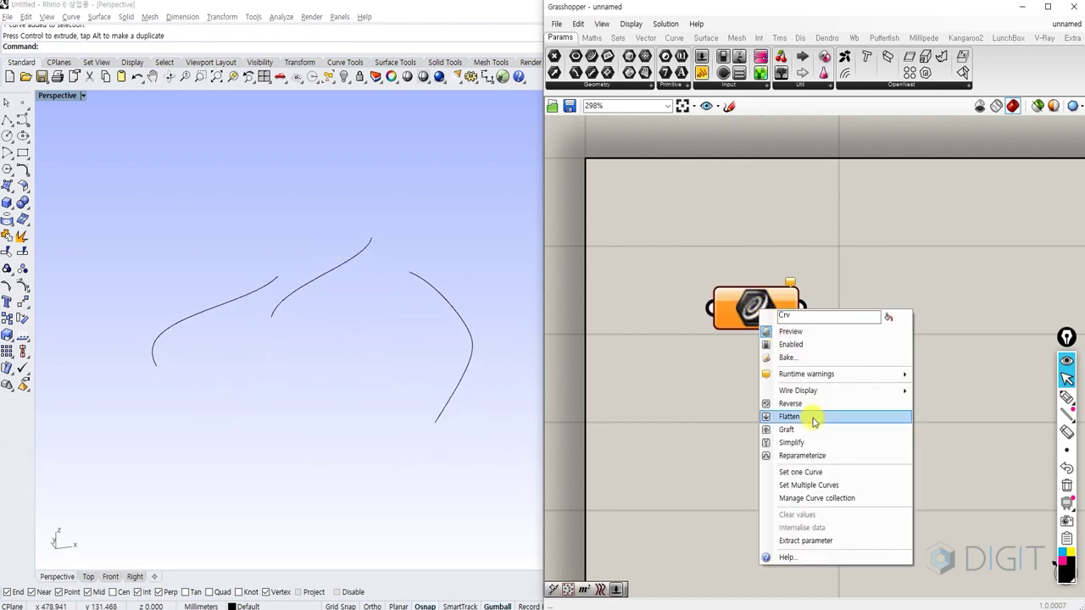
click(807, 483)
key(Return)
Add a Loft component and connect the Curve parameter to its C input.
double_click(845, 334)
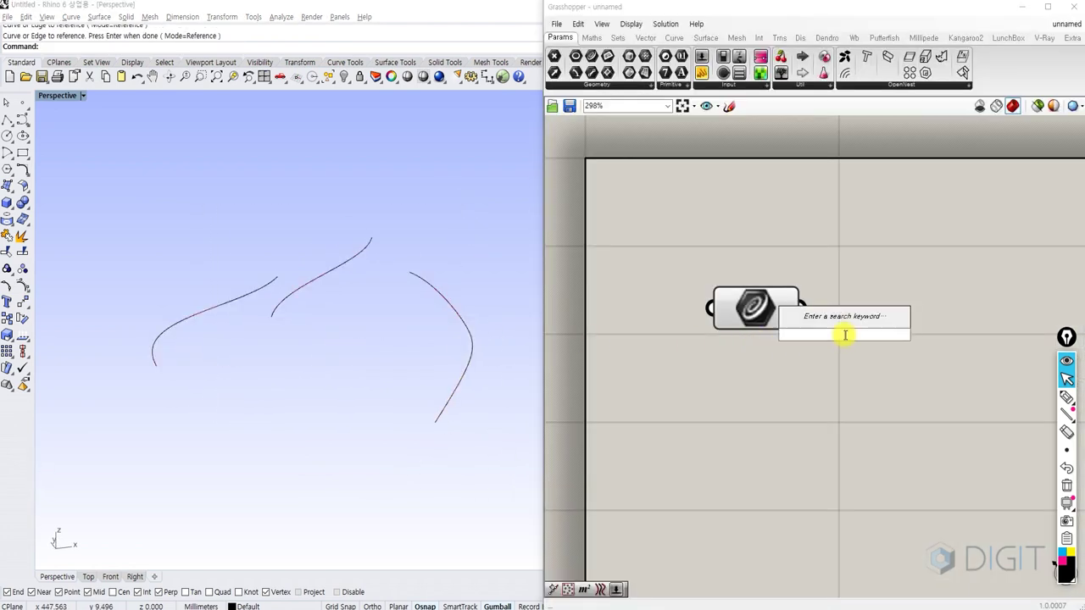
text(loft)
key(Return)
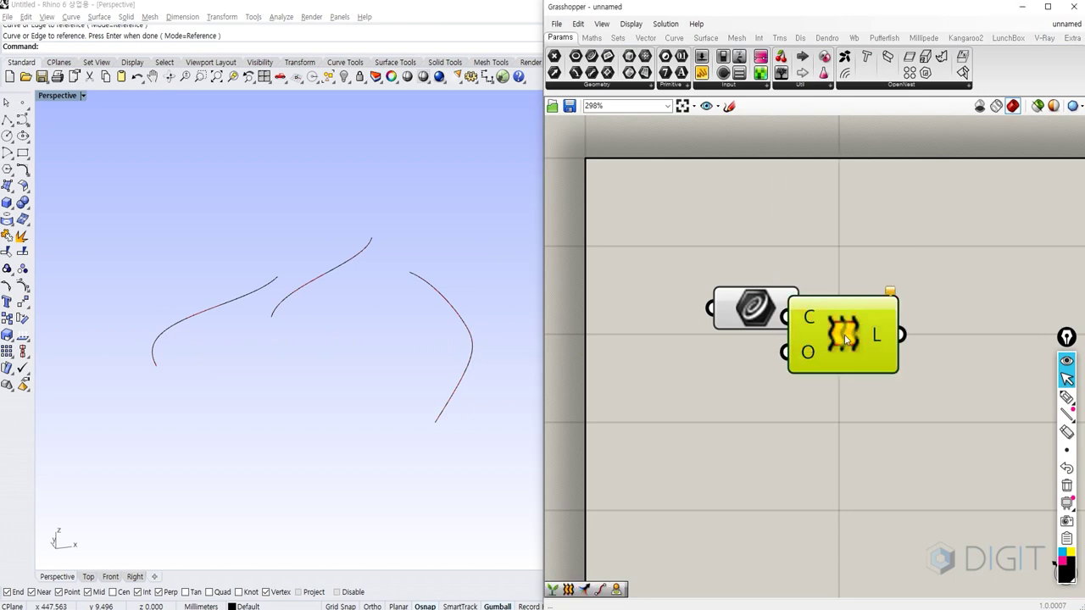
drag(841, 312, 916, 319)
right_click(924, 321)
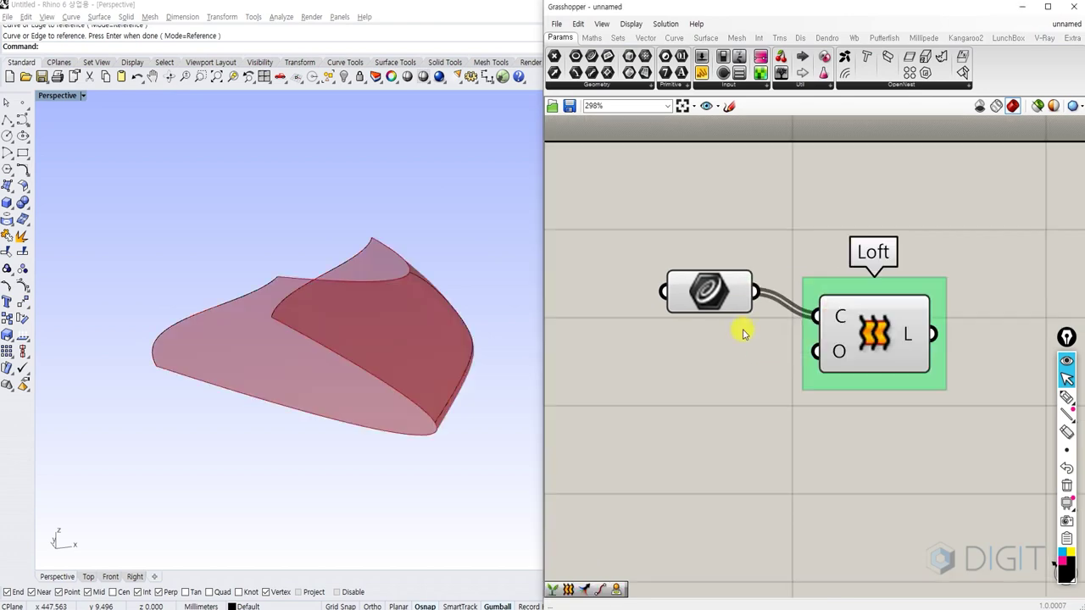
Reference the three curves again with the raised curve between the outer two, and move the Curve parameter farther from Loft.
right_click(714, 304)
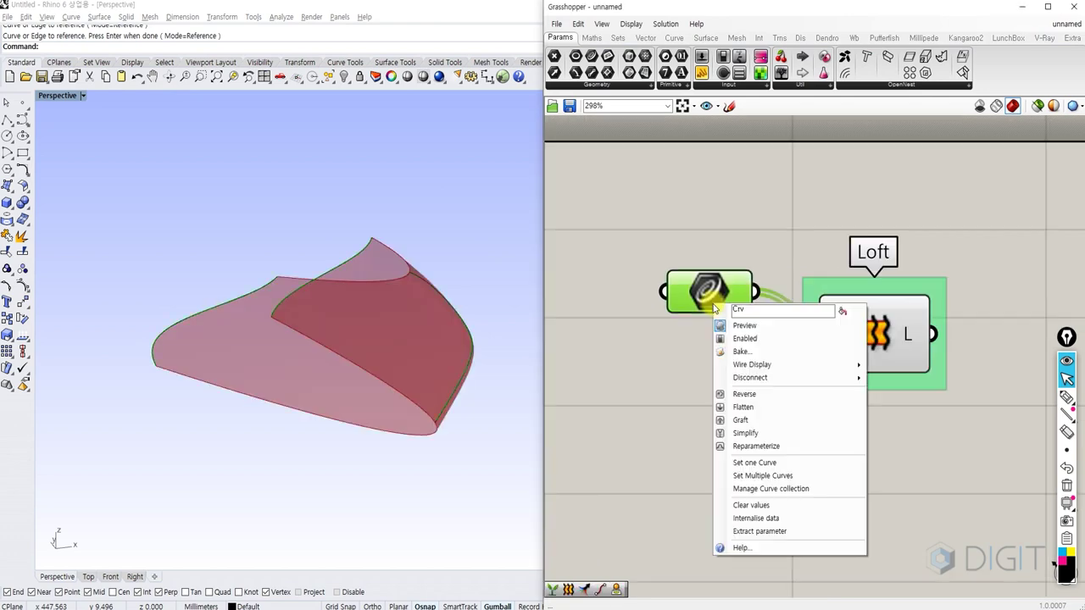
click(767, 475)
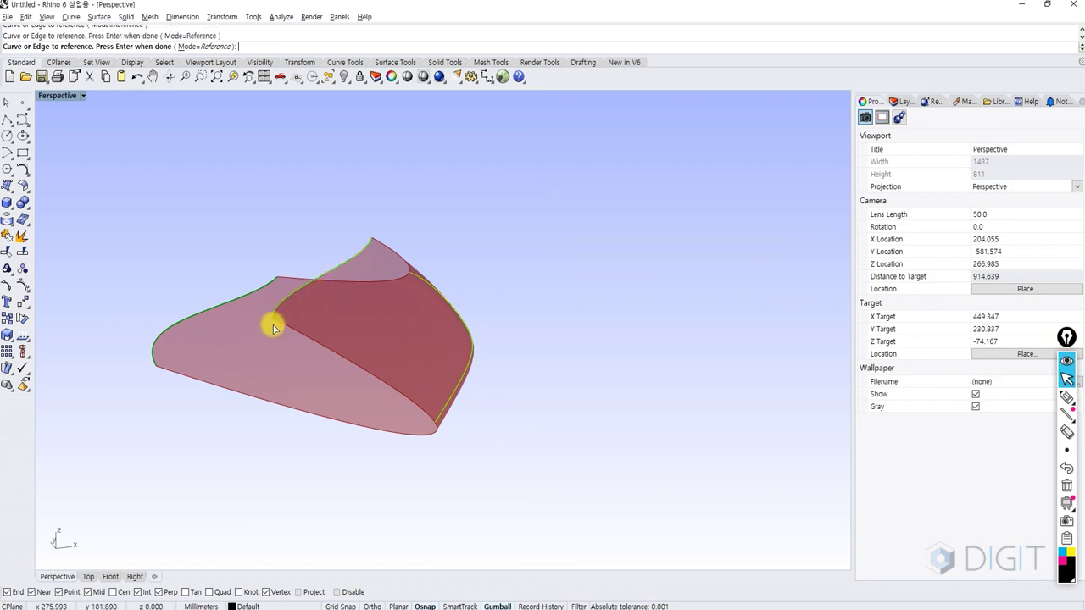
key(Return)
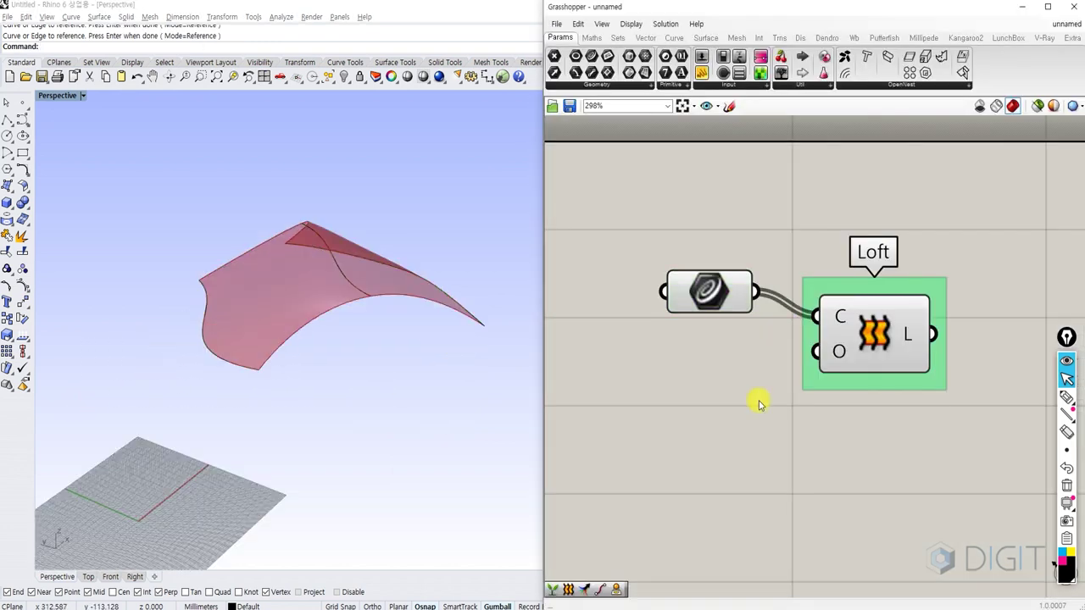
drag(721, 303, 656, 315)
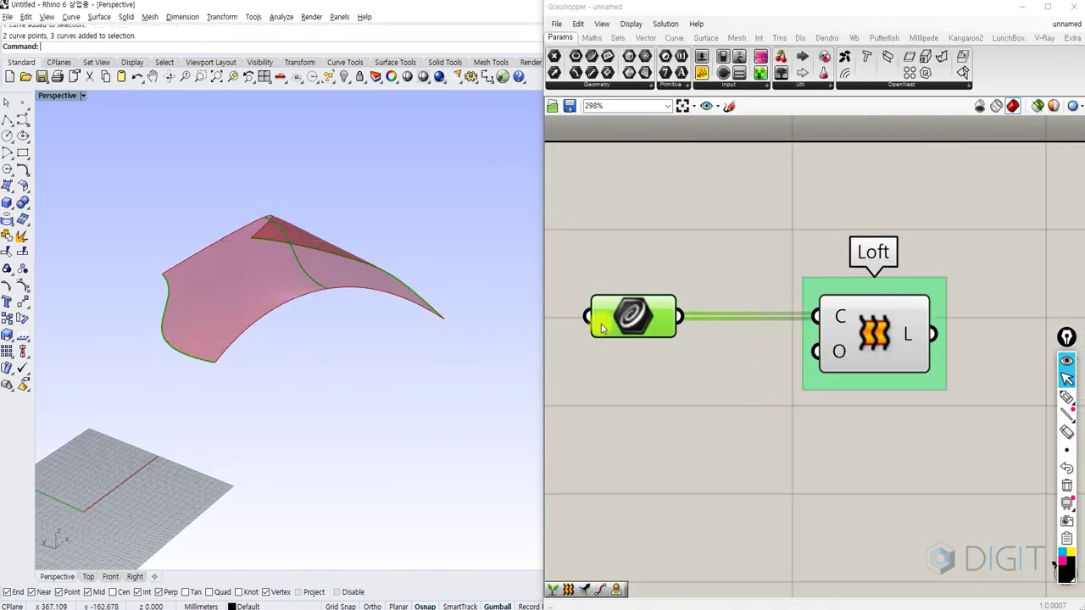
click(632, 327)
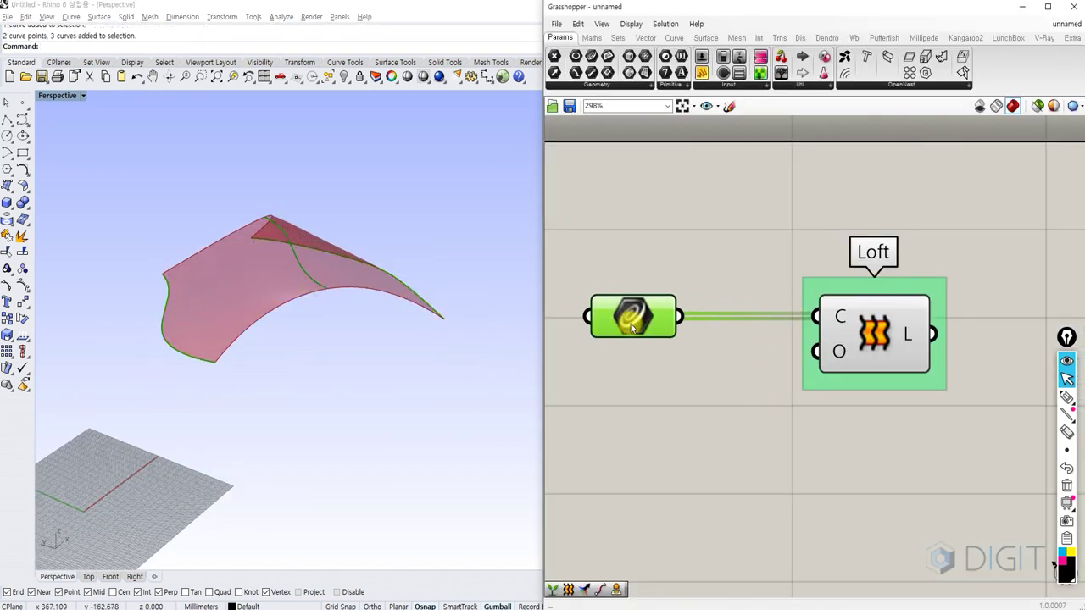
drag(768, 198, 1042, 497)
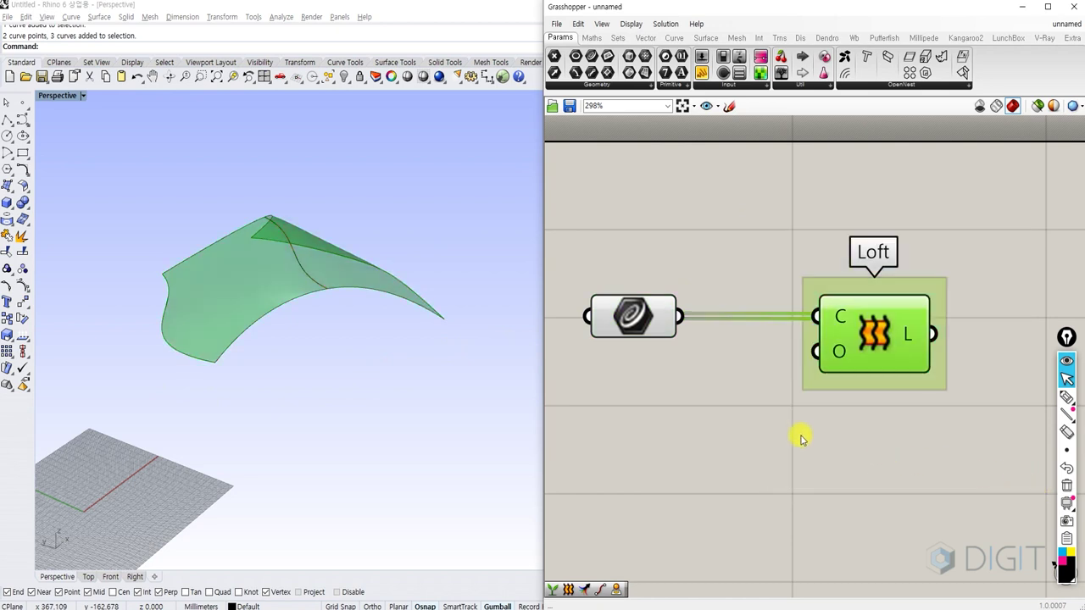
click(685, 400)
click(616, 312)
Raise the middle Rhino curve slightly, and shift the control point at its upper end upwards.
click(301, 261)
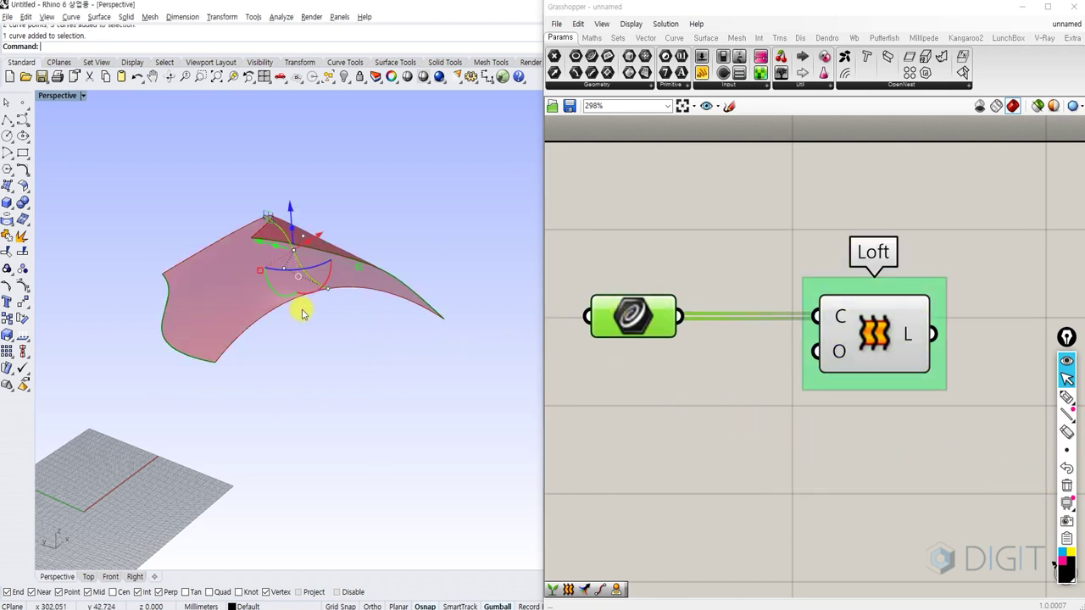
shift+right_drag(303, 310, 294, 358)
drag(276, 249, 279, 229)
drag(217, 175, 257, 234)
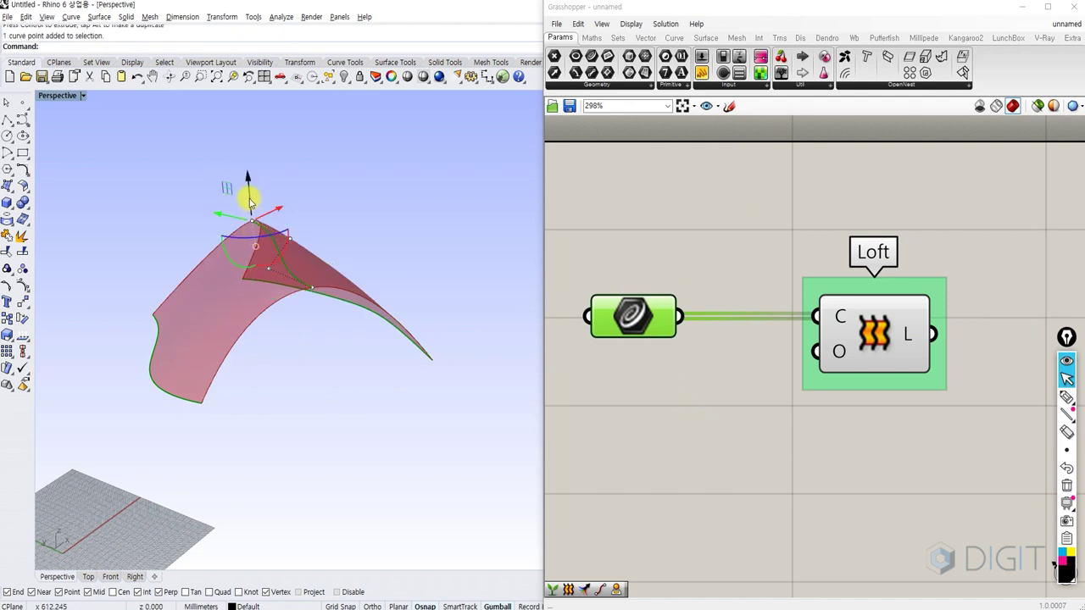
scroll(250, 200, up, 4)
drag(250, 199, 252, 201)
drag(271, 218, 272, 218)
mouse_move(272, 218)
right_down()
mouse_move(240, 217)
mouse_move(257, 214)
right_up()
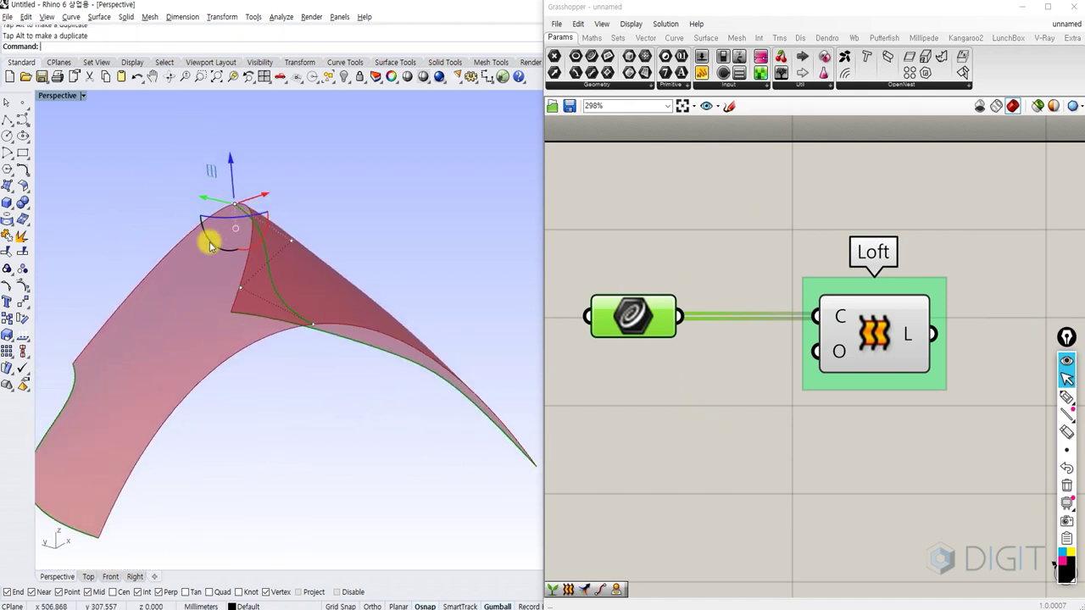
Deselect the middle curve, then select its upper end control point again and raise it a little further.
drag(147, 240, 180, 312)
scroll(182, 311, down, 2)
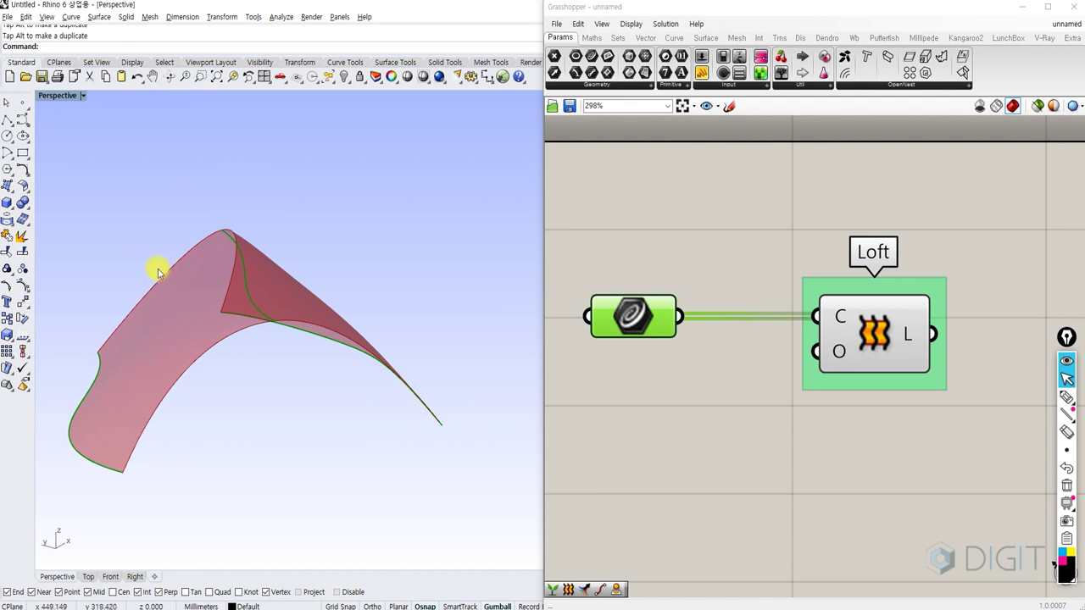
drag(207, 238, 217, 197)
click(222, 226)
click(238, 192)
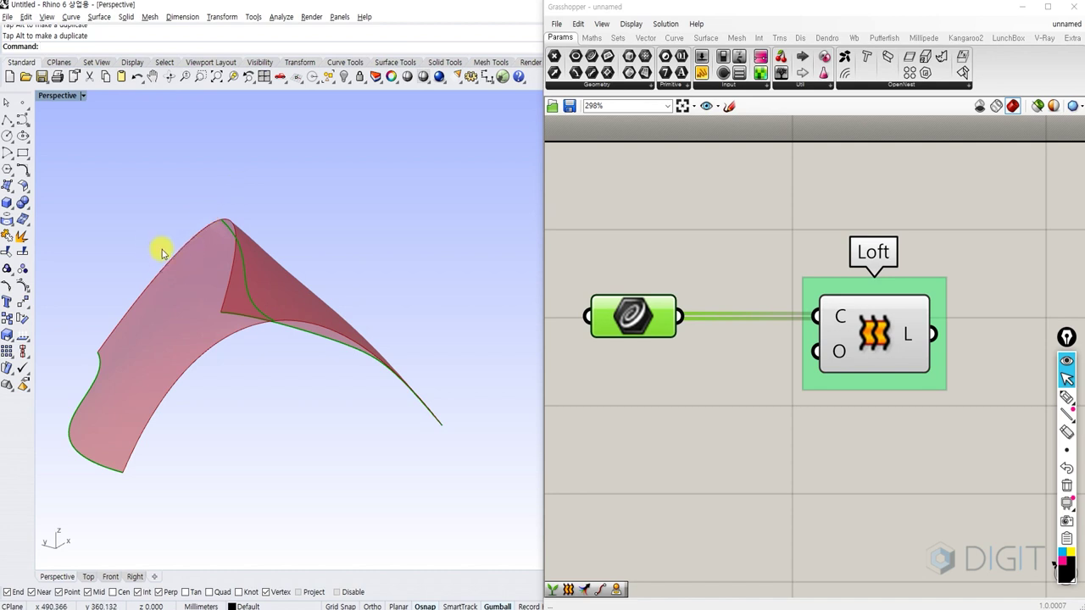
Close the Grasshopper window, reopen it with the Grasshopper command and select the Loft component.
click(1074, 6)
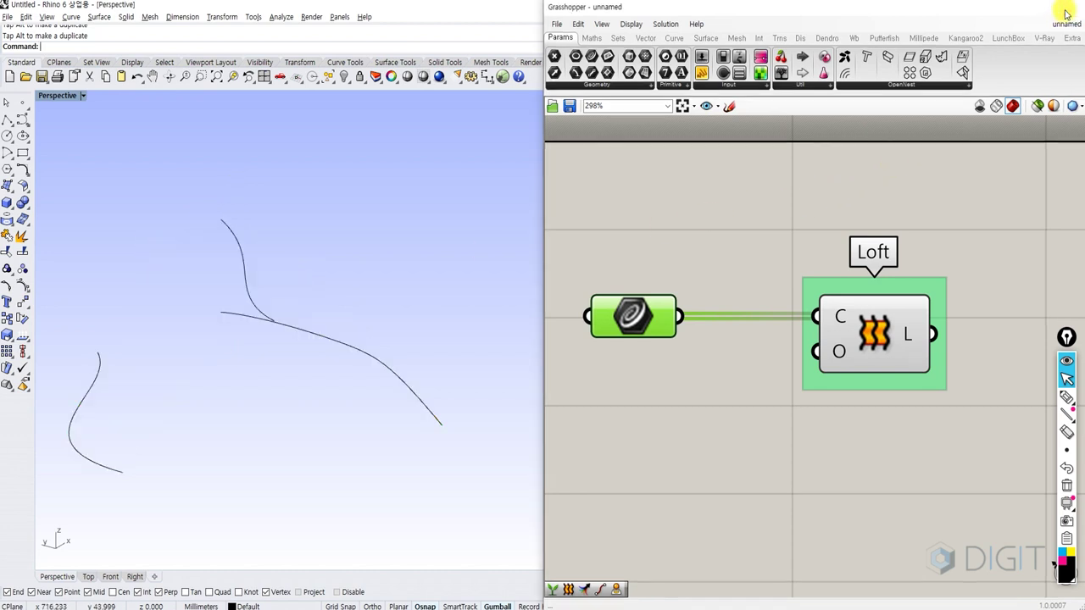
key(Return)
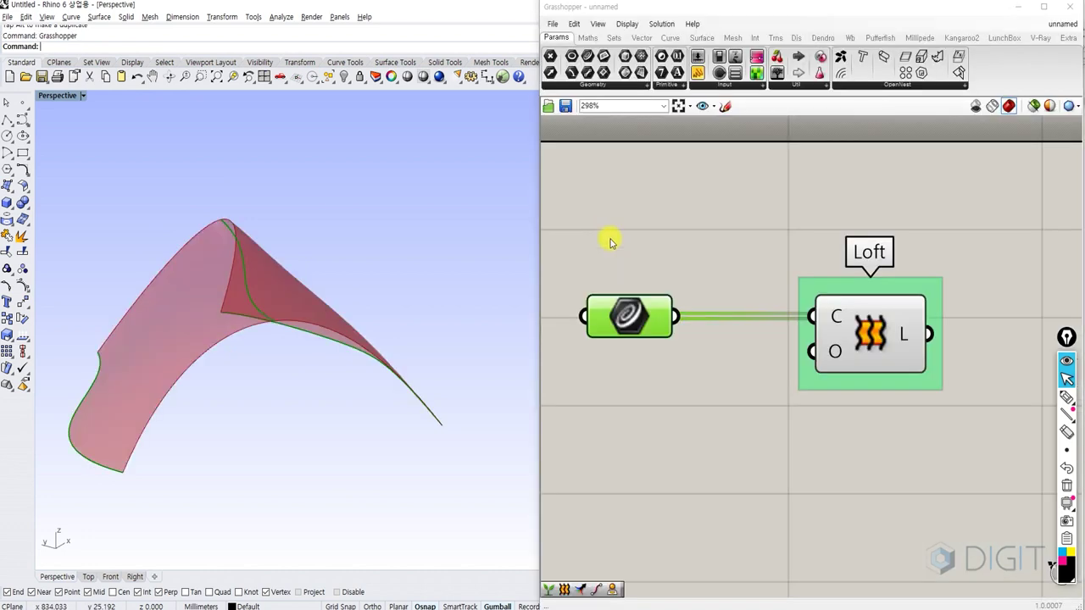
click(833, 355)
right_click(874, 341)
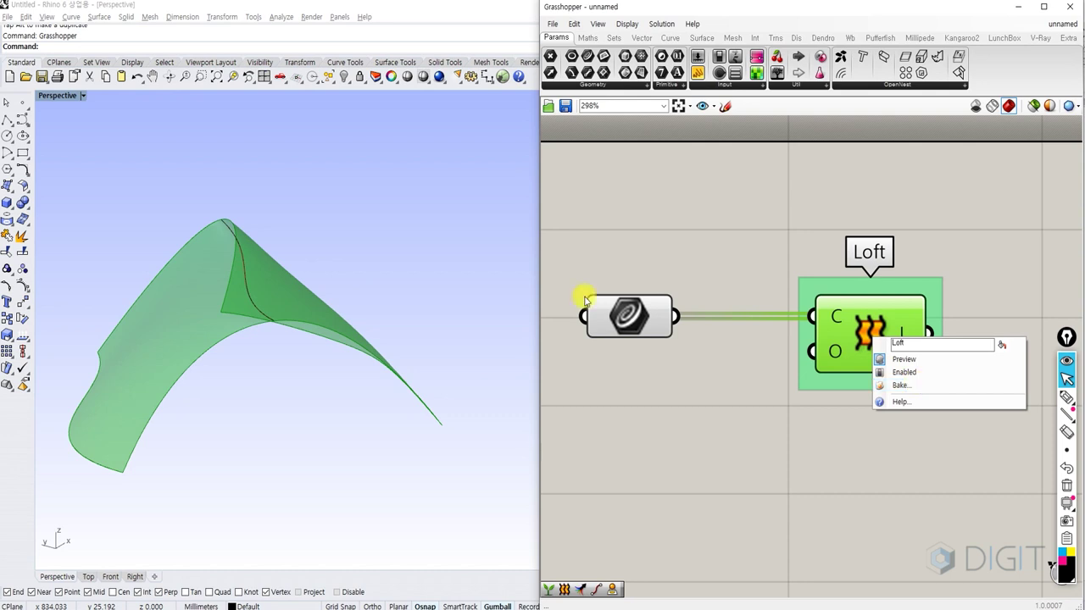
Nudge the middle curve's upper end control point slightly upwards and clear the selection.
click(209, 233)
click(222, 220)
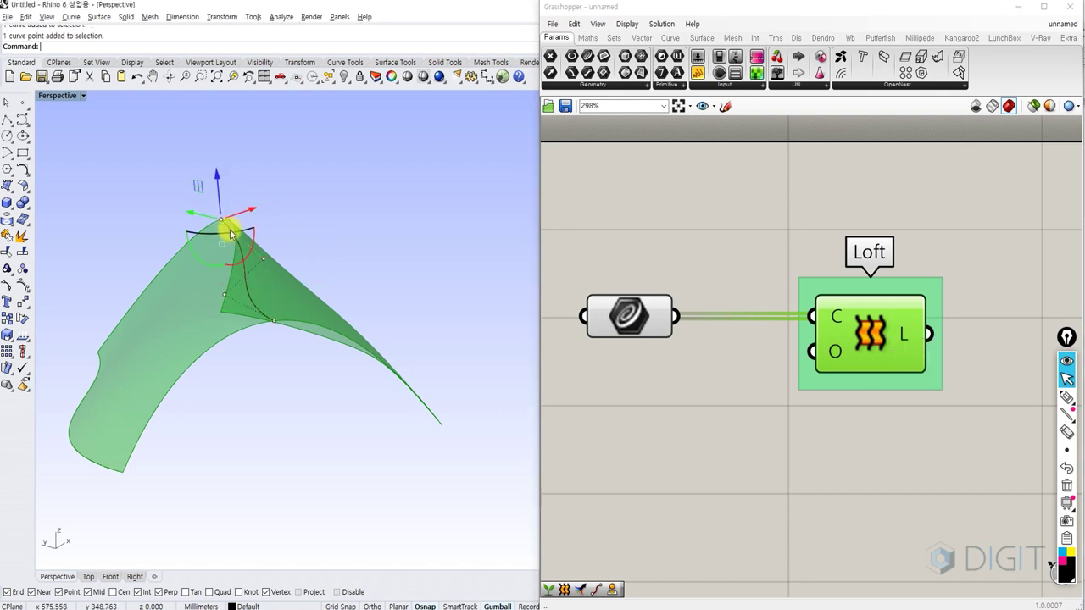
click(219, 192)
mouse_move(219, 193)
mouse_down()
mouse_move(221, 224)
mouse_move(218, 188)
mouse_up()
key(Escape)
key(Escape)
right_drag(312, 240, 270, 227)
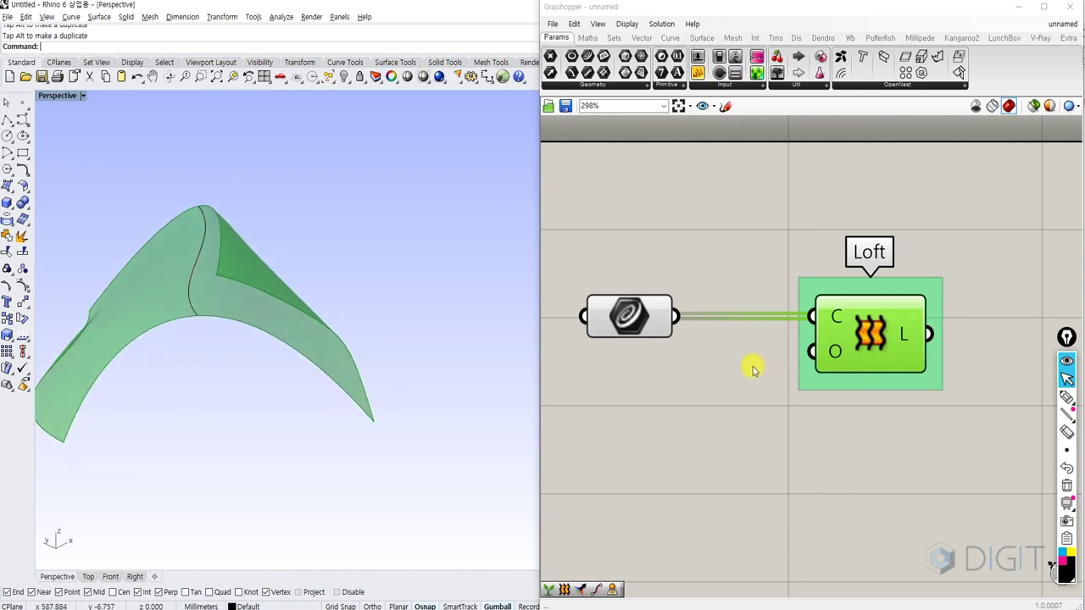
With the screen pen, circle the Curve parameter, draw an arrow to it from the Rhino surface and label it "Input".
right_drag(756, 368, 745, 299)
click(744, 321)
scroll(744, 321, down, 1)
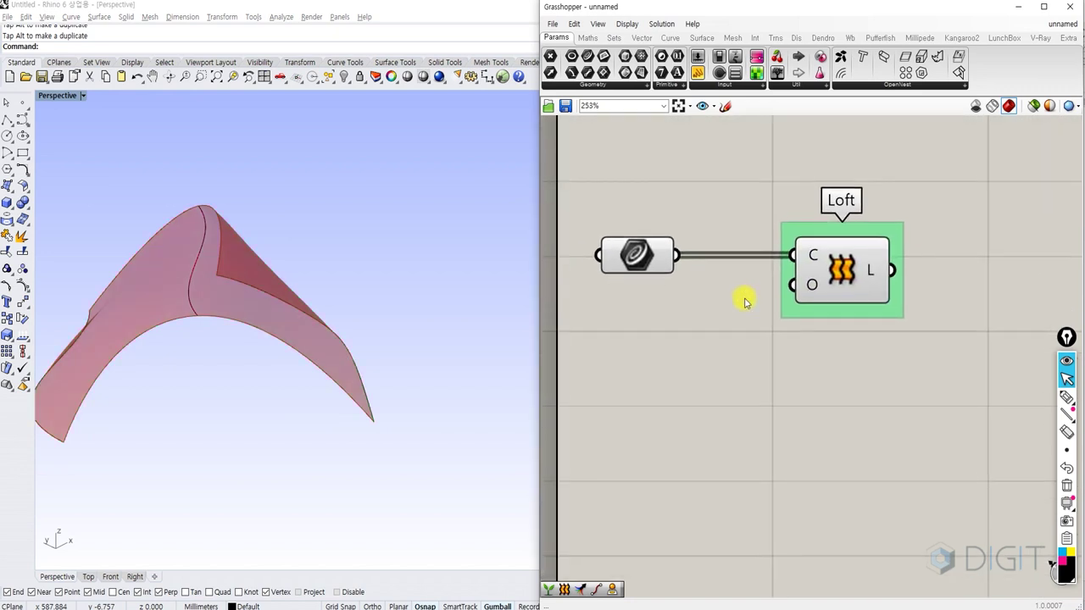
key(ctrl+shift+3)
drag(640, 285, 656, 281)
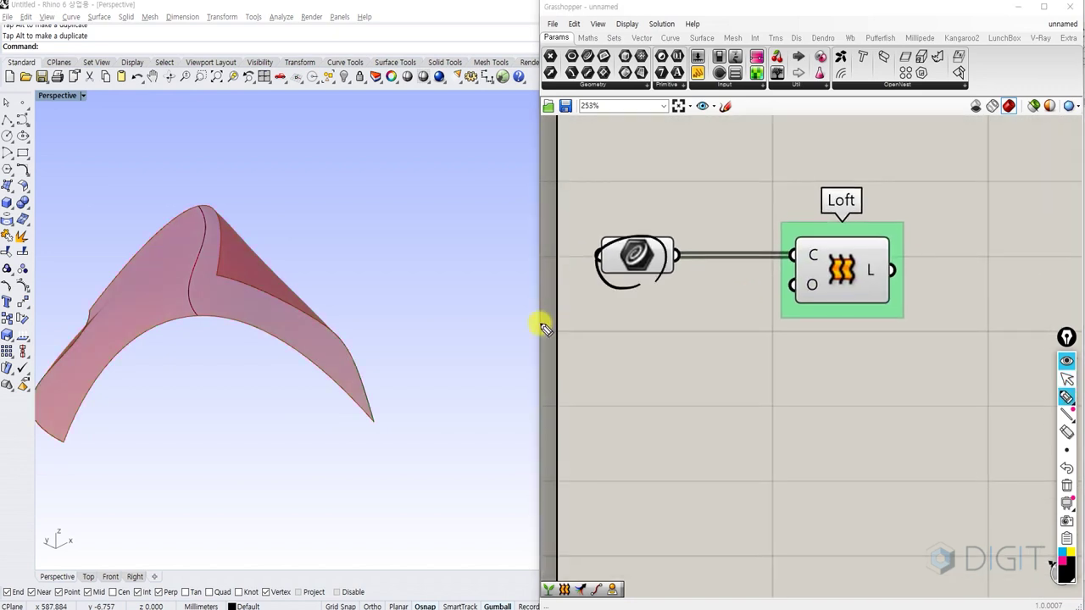
mouse_move(361, 369)
mouse_down()
mouse_move(446, 263)
mouse_move(542, 233)
mouse_move(538, 251)
mouse_up()
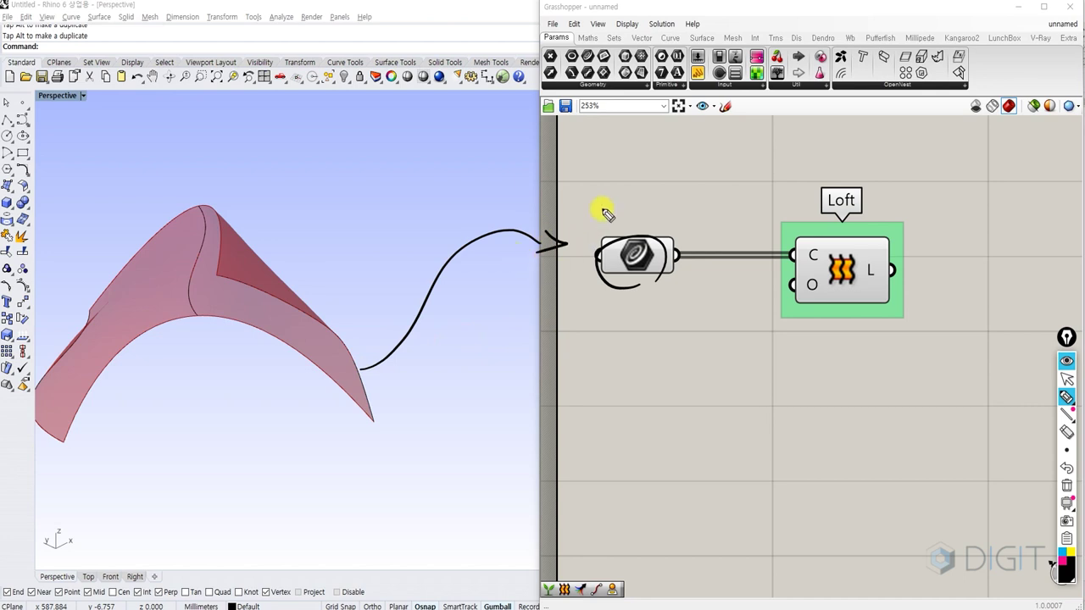
mouse_move(623, 195)
mouse_down()
mouse_move(624, 223)
mouse_move(671, 219)
mouse_up()
Draw an arrow labelled "Output" from the Loft component and bracket the component above and below with angled arrows.
mouse_move(892, 270)
mouse_down()
mouse_move(958, 271)
mouse_move(941, 280)
mouse_move(939, 234)
mouse_move(983, 227)
mouse_up()
drag(873, 222, 864, 313)
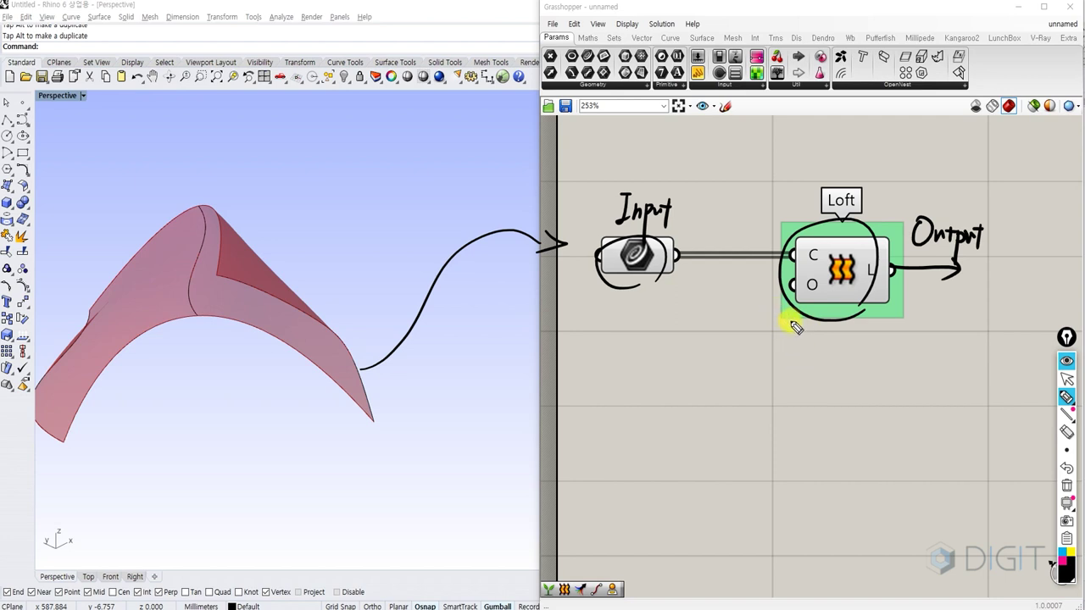
key(ctrl+z)
mouse_move(724, 296)
mouse_down()
mouse_move(757, 340)
mouse_move(878, 330)
mouse_move(907, 338)
mouse_up()
mouse_move(713, 222)
mouse_down()
mouse_move(762, 184)
mouse_move(874, 181)
mouse_move(891, 231)
mouse_move(922, 186)
mouse_up()
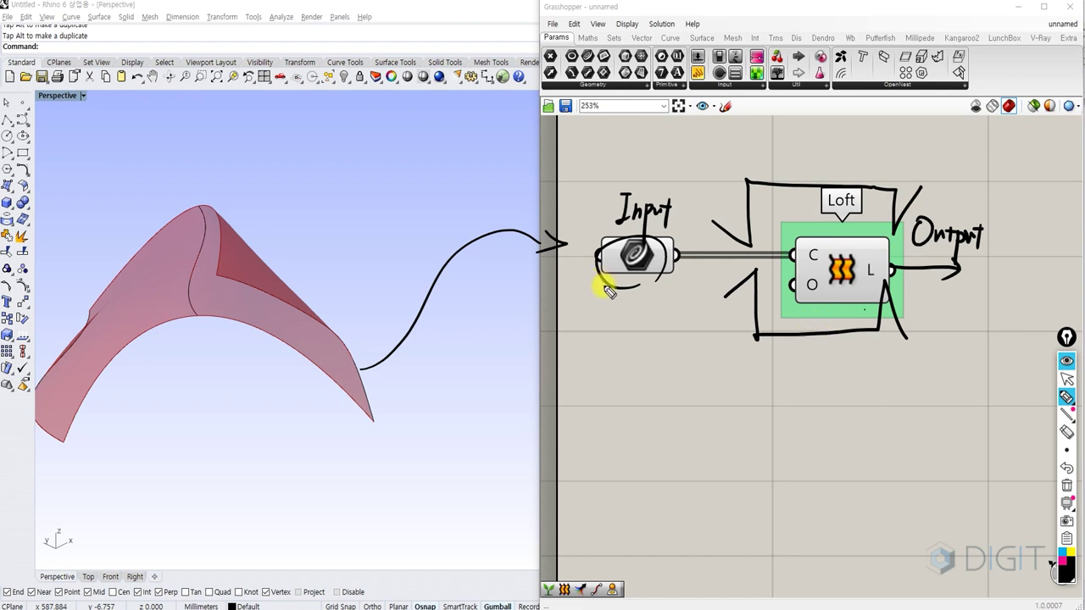
Write an underlined "3crvs" below the Curve parameter and "Set" beside the arrow from Rhino.
mouse_move(587, 297)
mouse_down()
mouse_move(584, 332)
mouse_move(653, 315)
mouse_up()
drag(578, 341, 658, 348)
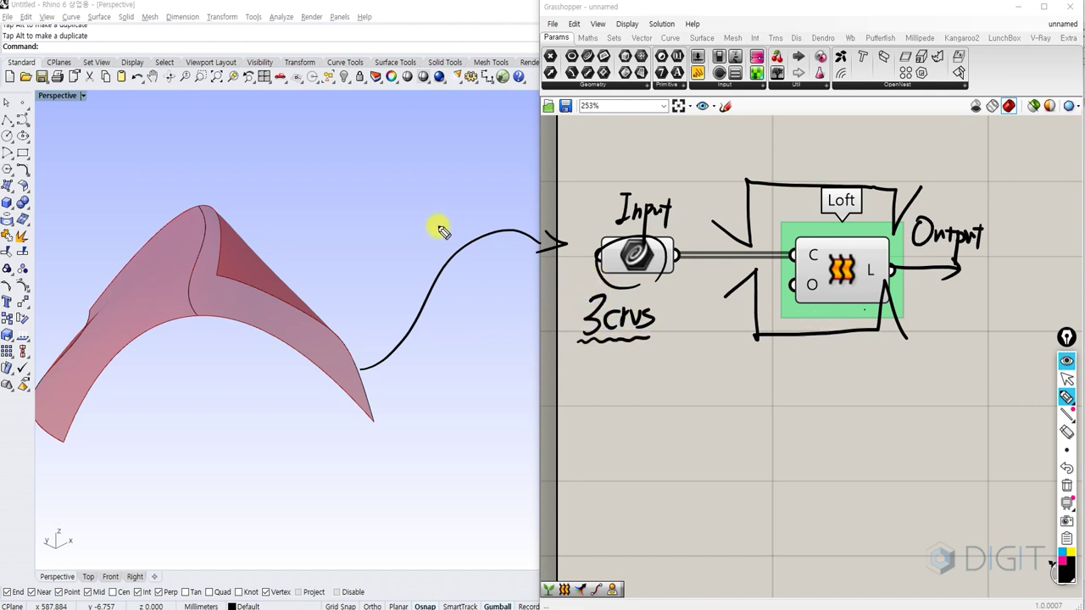
mouse_move(437, 220)
mouse_down()
mouse_move(421, 256)
mouse_move(443, 247)
mouse_up()
drag(447, 217, 447, 256)
drag(433, 235, 457, 231)
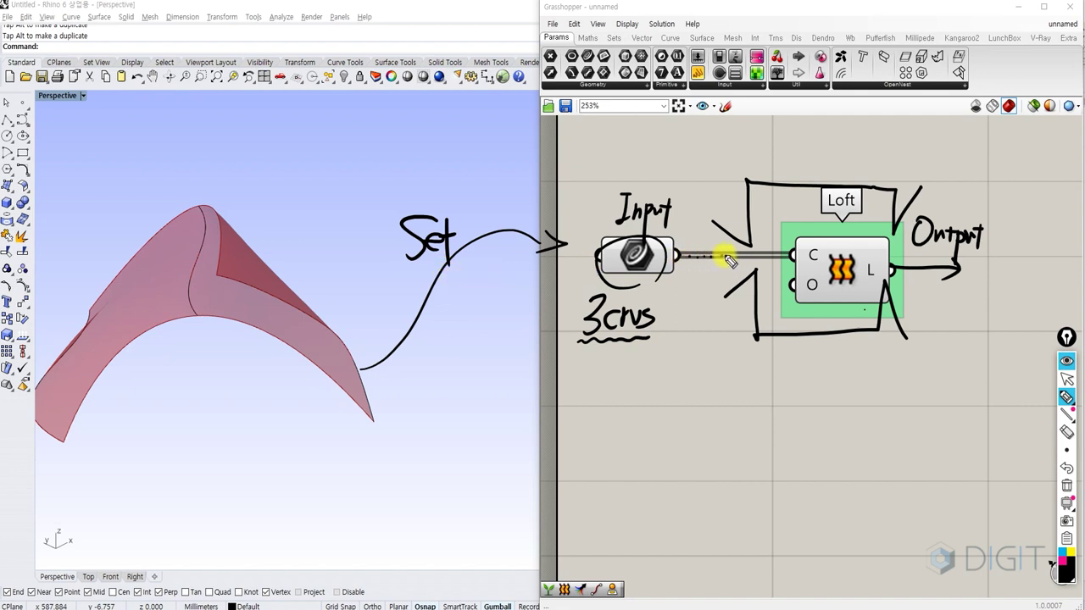
Label the connection "wire", circle and hatch the Loft component, and draw an arrow labelled "Bake" from its output back to Rhino.
mouse_move(698, 268)
mouse_down()
mouse_move(797, 249)
mouse_move(777, 277)
mouse_up()
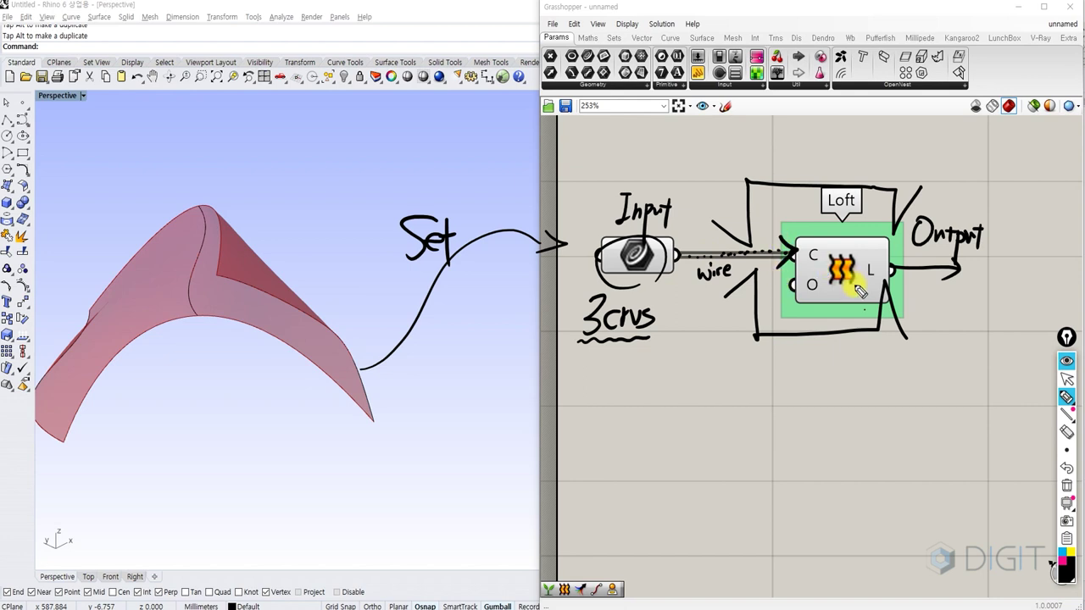
mouse_move(867, 312)
mouse_down()
mouse_move(843, 223)
mouse_move(865, 312)
mouse_up()
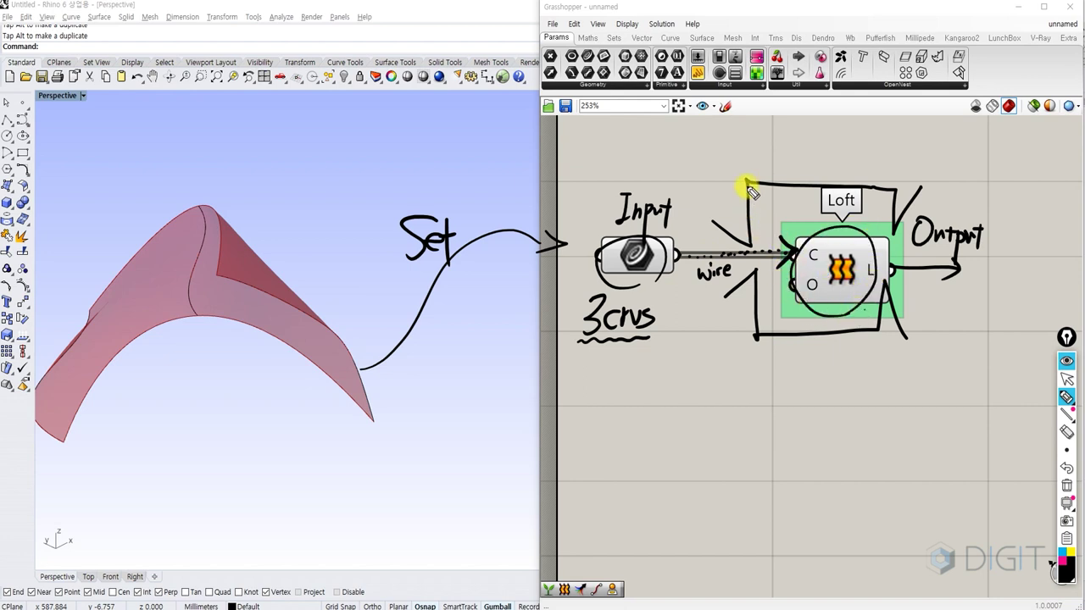
mouse_move(746, 183)
mouse_down()
mouse_move(881, 332)
mouse_move(886, 204)
mouse_move(736, 194)
mouse_move(817, 207)
mouse_move(780, 286)
mouse_move(848, 274)
mouse_move(889, 252)
mouse_move(951, 266)
mouse_move(853, 418)
mouse_move(395, 398)
mouse_up()
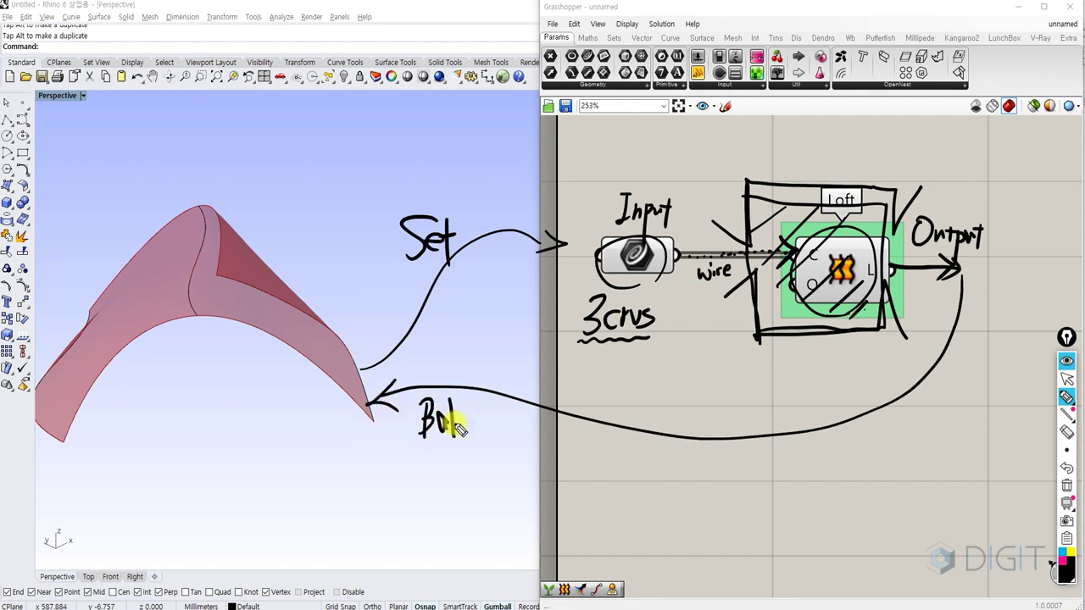
drag(465, 422, 484, 430)
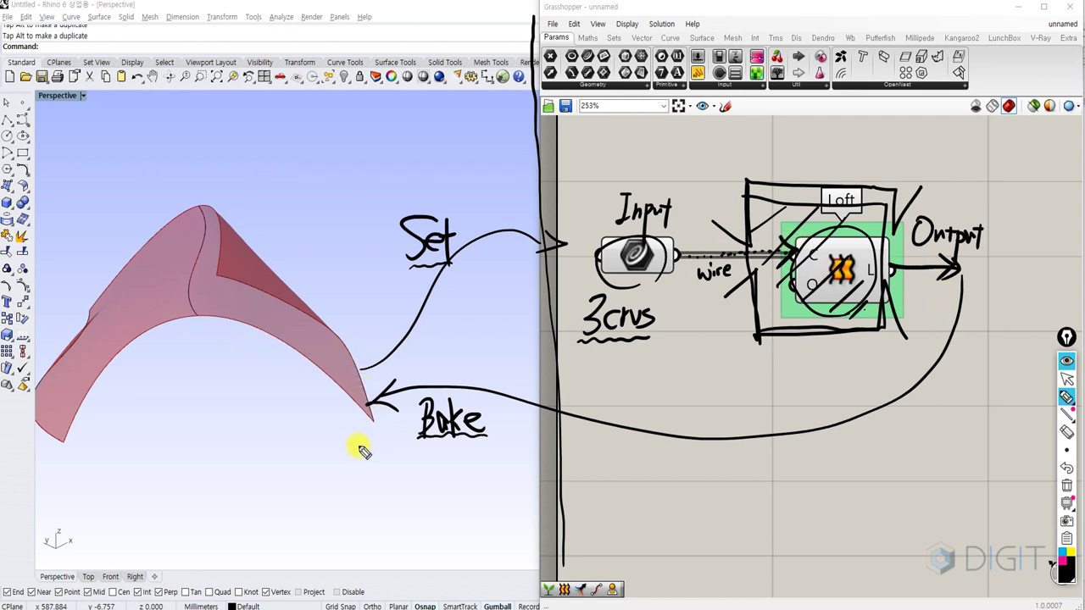
Clear all pen annotations from the screen and return to the normal pointer.
click(605, 348)
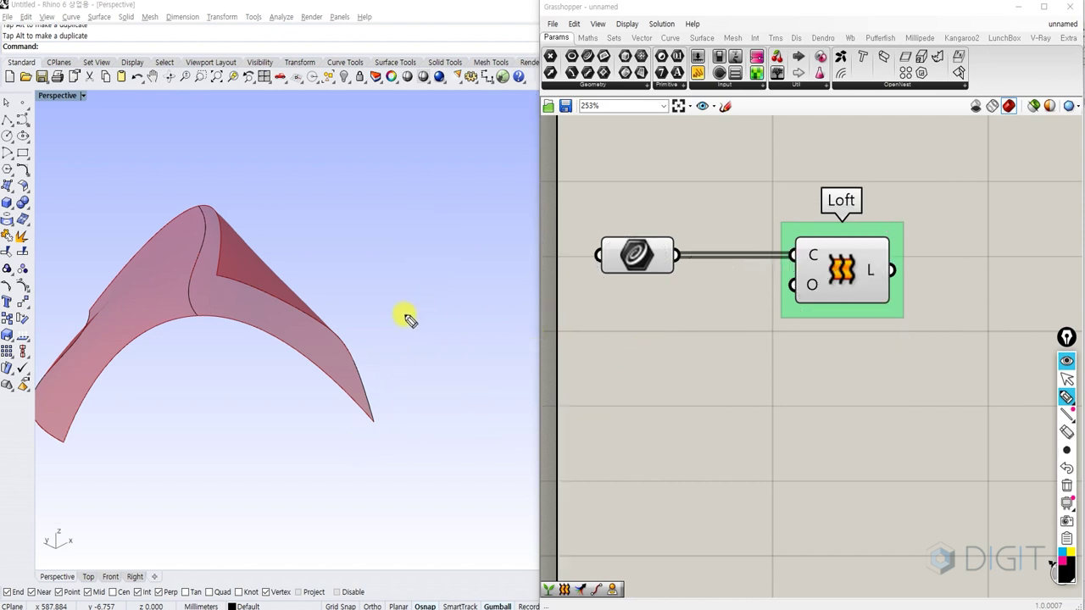
key(ctrl+shift+2)
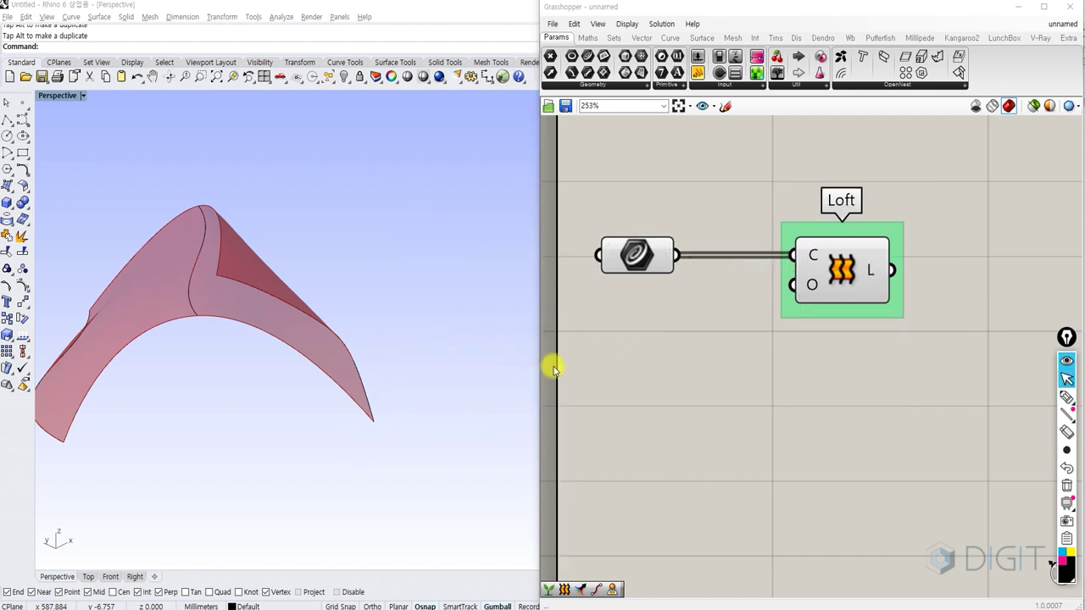
Add a LunchBox Triangle Panels B component beside Loft and connect the Loft output to its Srf input.
click(630, 355)
click(368, 308)
scroll(369, 307, down, 7)
right_drag(369, 309, 358, 336)
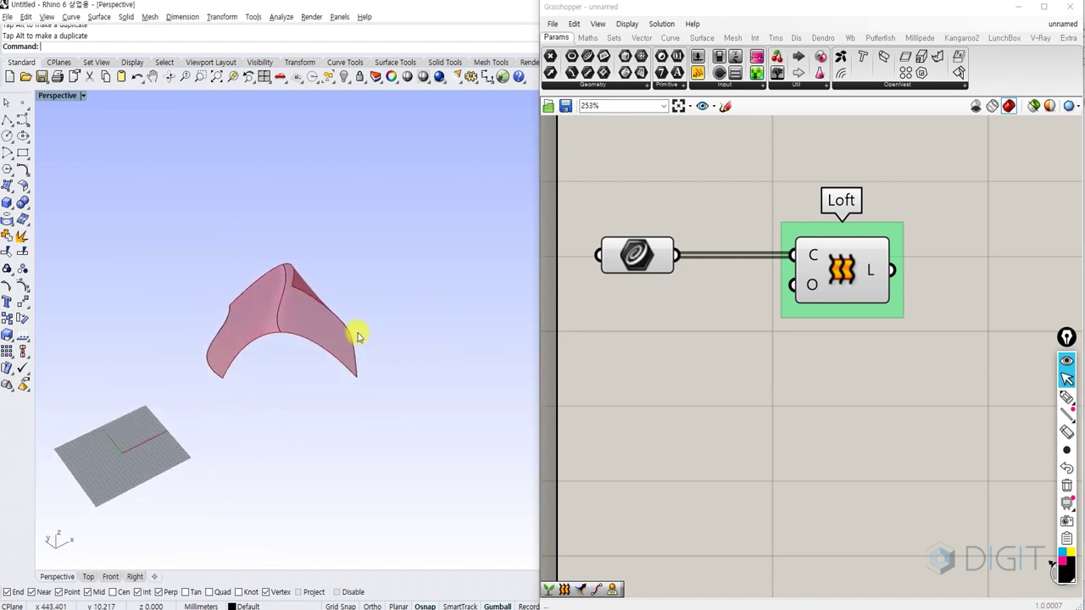
right_drag(838, 315, 639, 297)
click(617, 263)
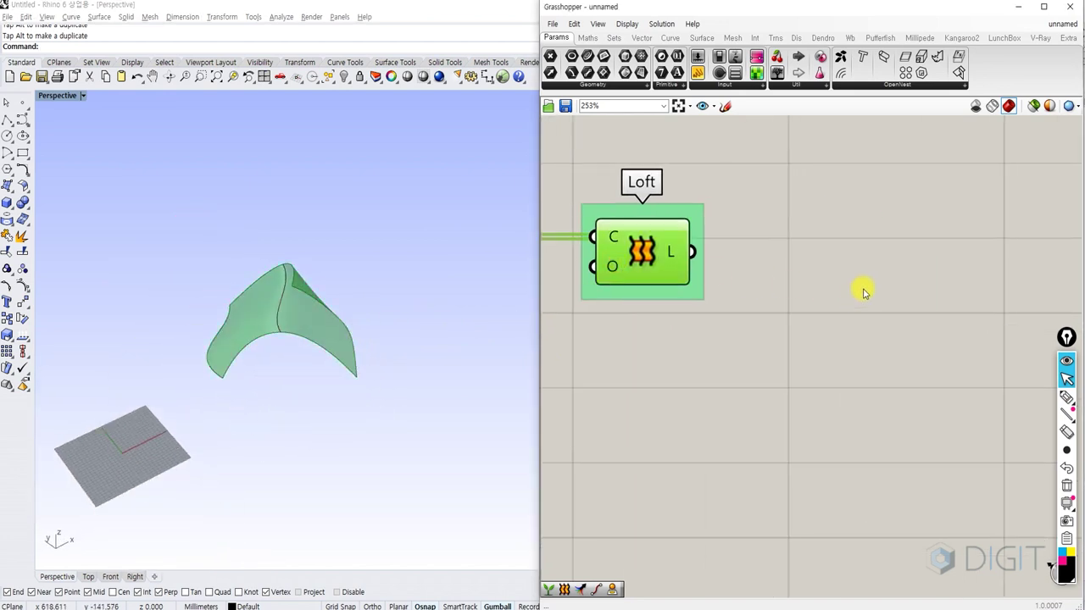
click(1003, 39)
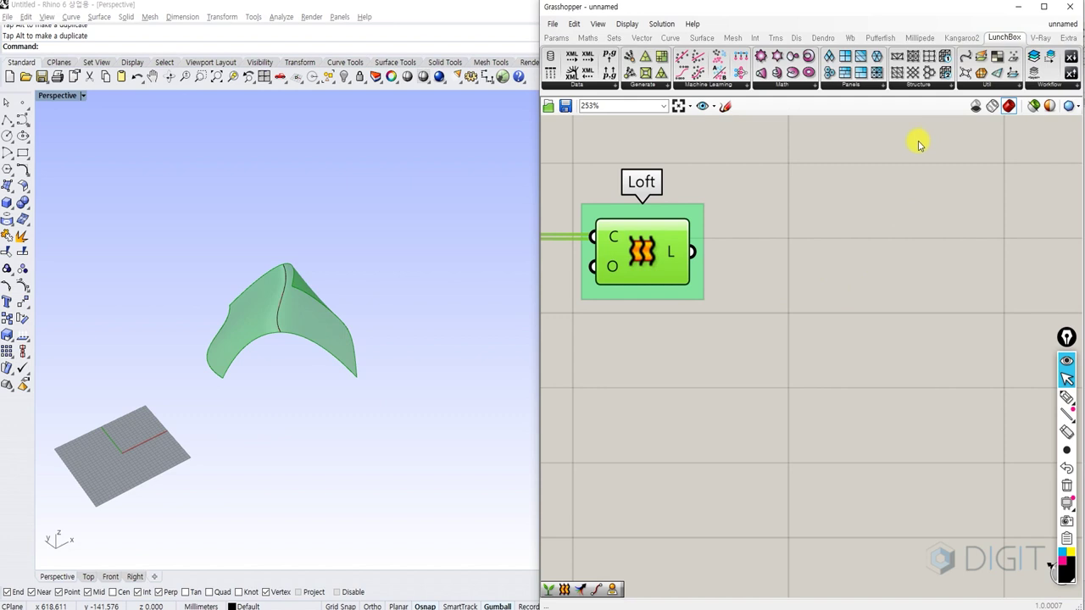
drag(873, 78, 802, 310)
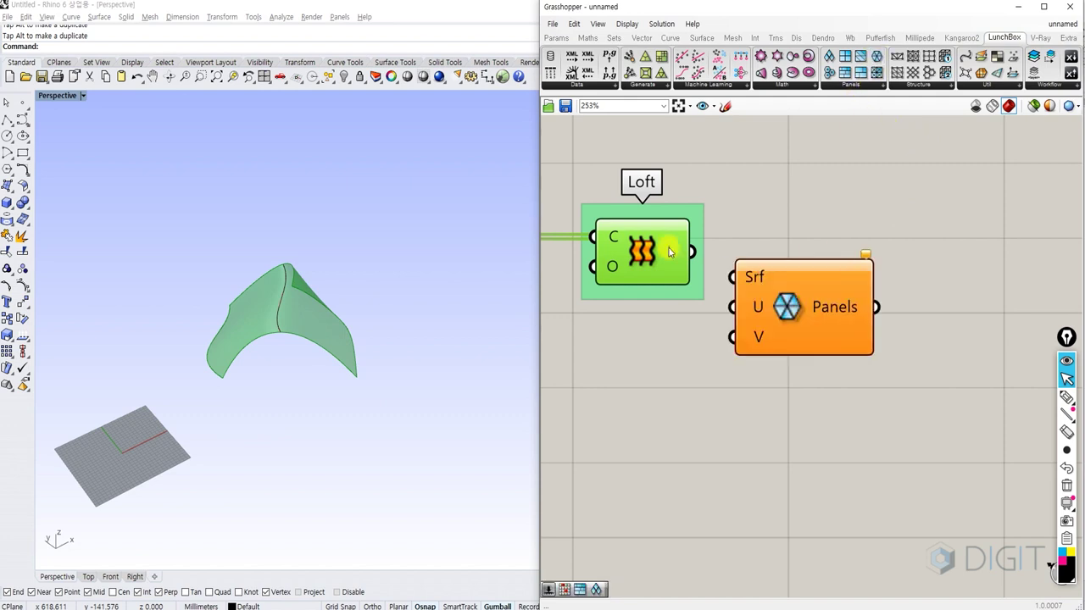
drag(692, 251, 734, 276)
drag(787, 307, 858, 311)
Create a number slider set to 12, duplicate it, and connect the two sliders to the panel component's U and V inputs.
double_click(625, 326)
text(12)
key(Return)
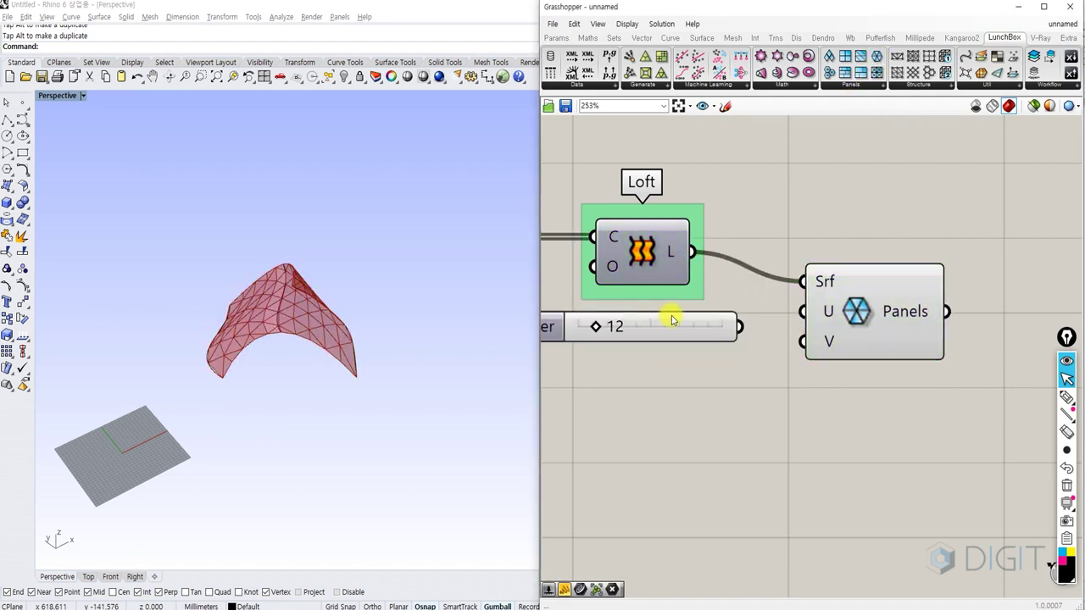
click(667, 330)
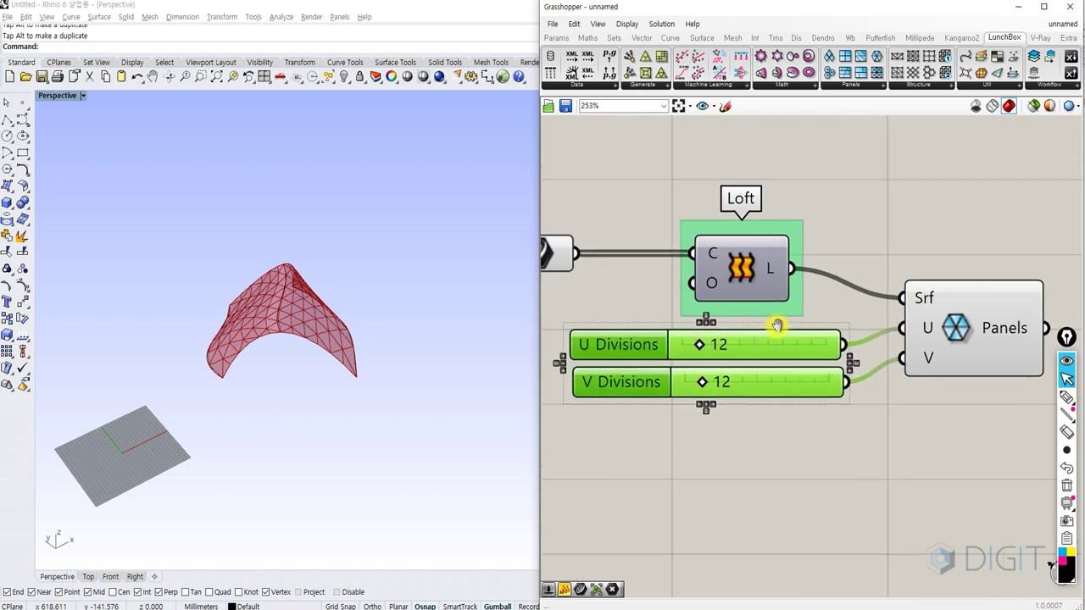
right_drag(775, 322, 901, 322)
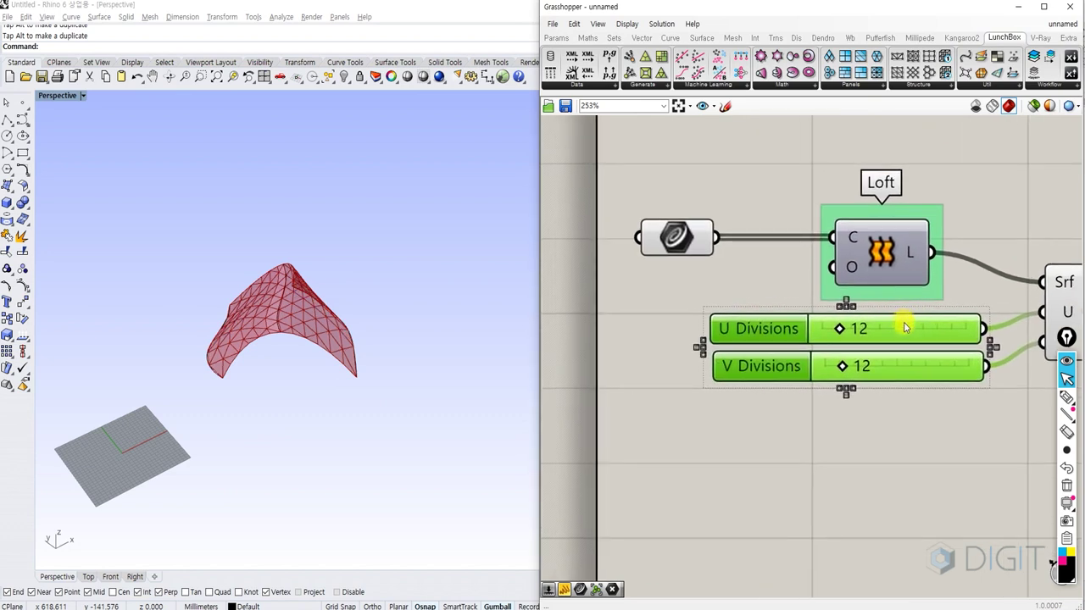
click(763, 295)
Set the U Divisions slider to 24 and the V Divisions slider to 26.
scroll(763, 295, down, 1)
right_drag(806, 309, 672, 286)
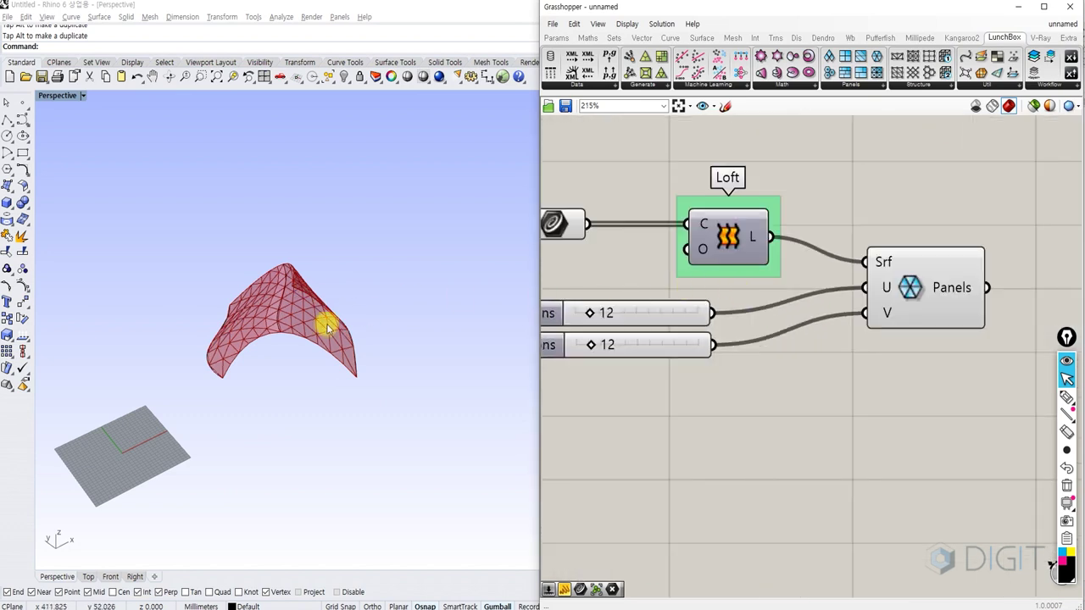
right_drag(245, 317, 244, 341)
scroll(241, 323, up, 3)
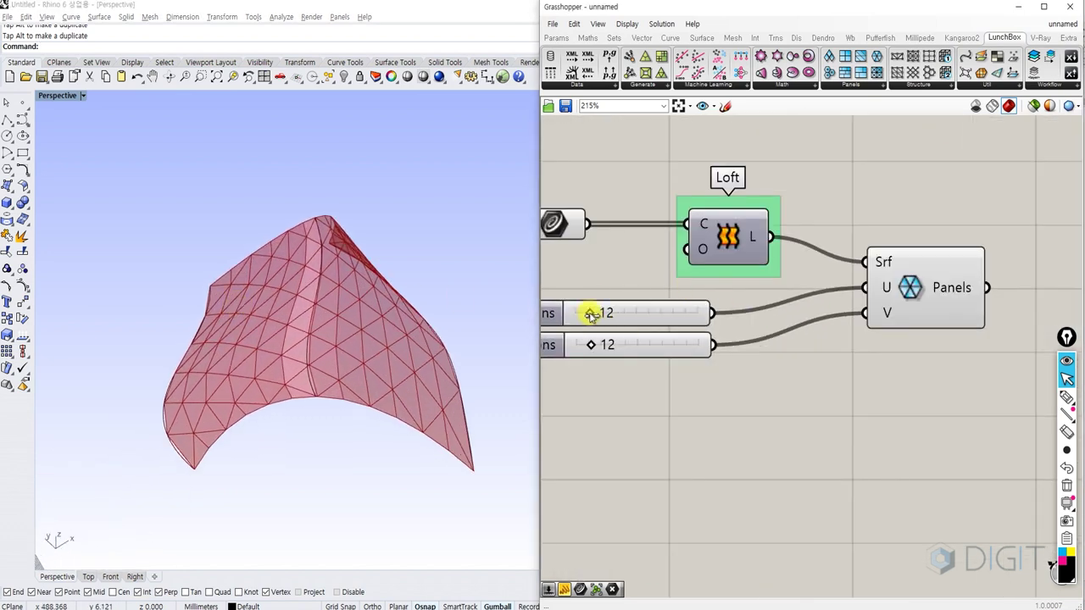
drag(588, 313, 627, 344)
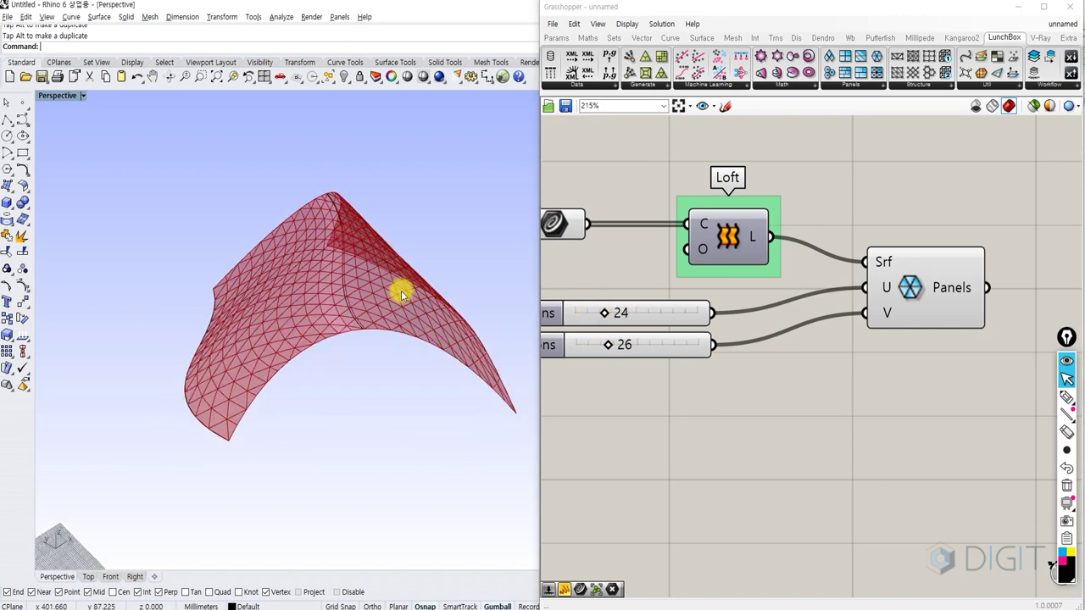
Group the panel component and label the group "Triangle Panels B".
click(921, 289)
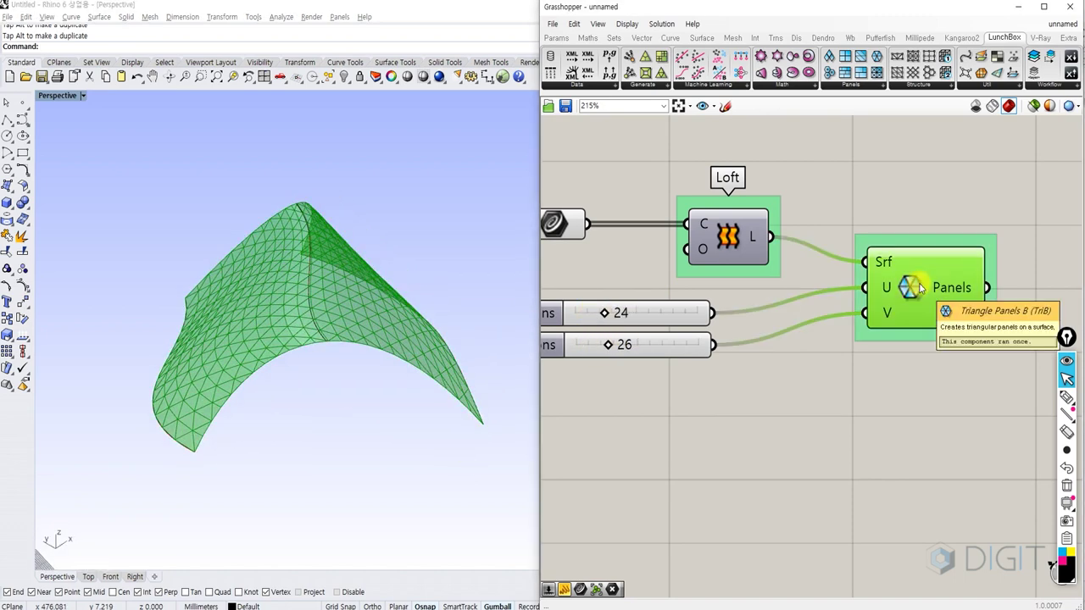
right_click(946, 245)
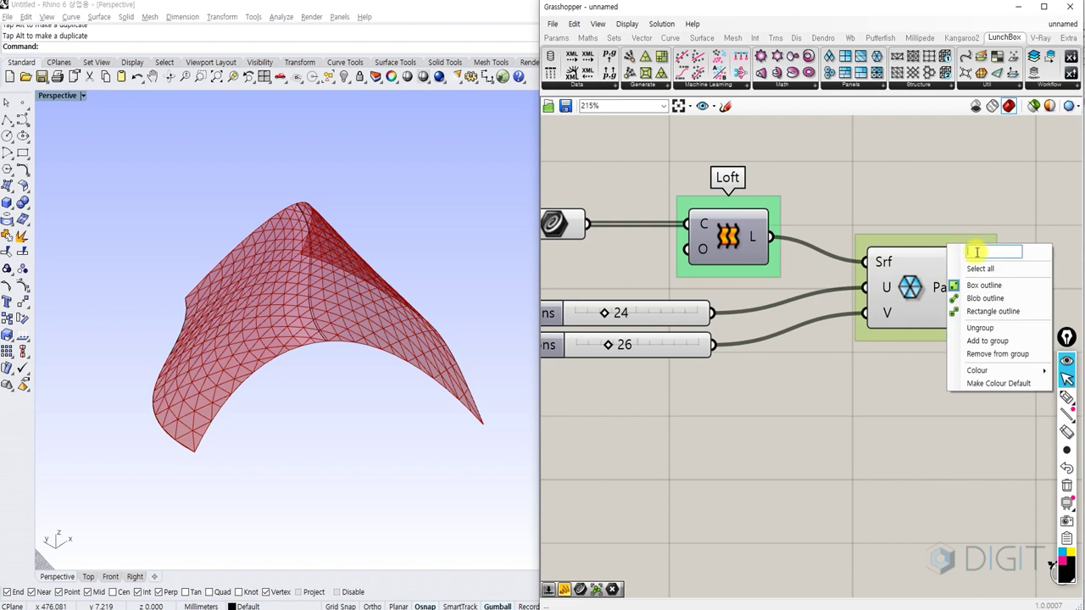
text(Triangle Panels B)
key(Return)
scroll(867, 191, down, 2)
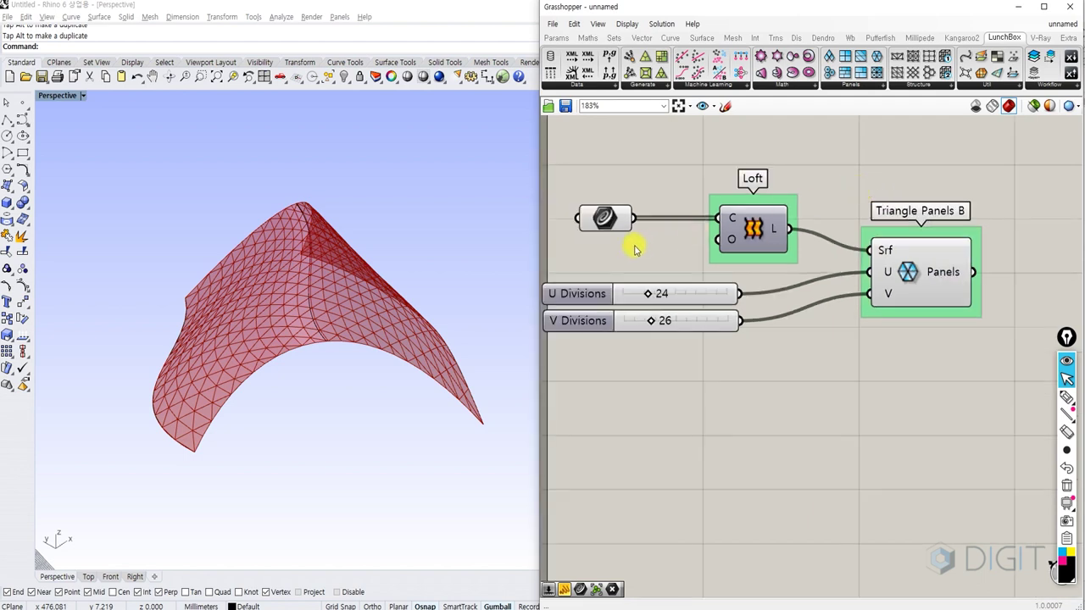
Select the Curve parameter, Loft and Triangle Panels B components in turn to examine the geometry each one holds in the Rhino preview.
click(900, 273)
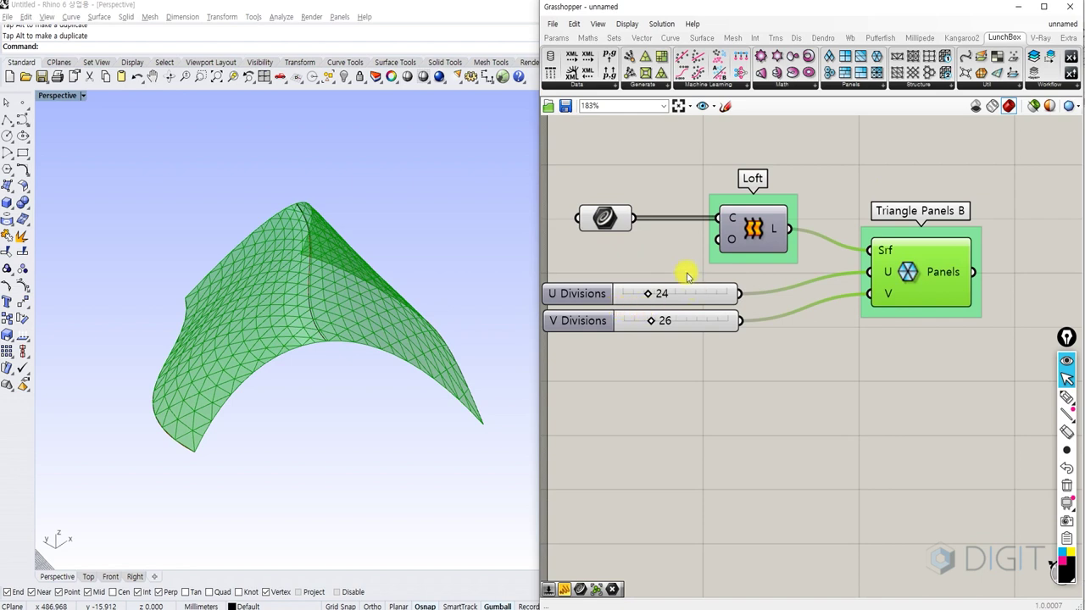
right_drag(487, 305, 365, 322)
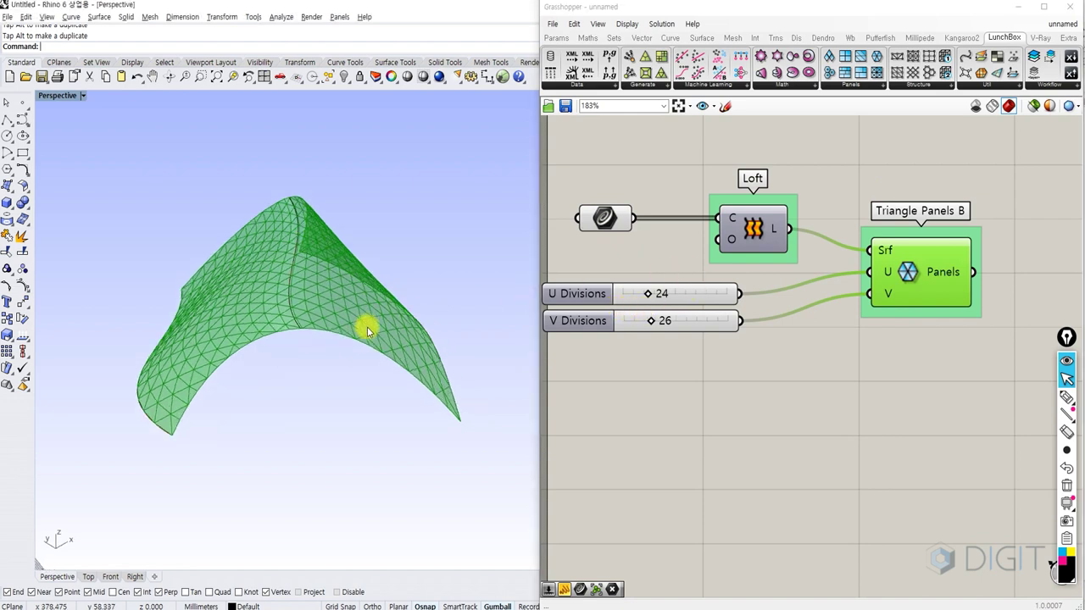
click(650, 251)
scroll(646, 295, up, 1)
click(596, 206)
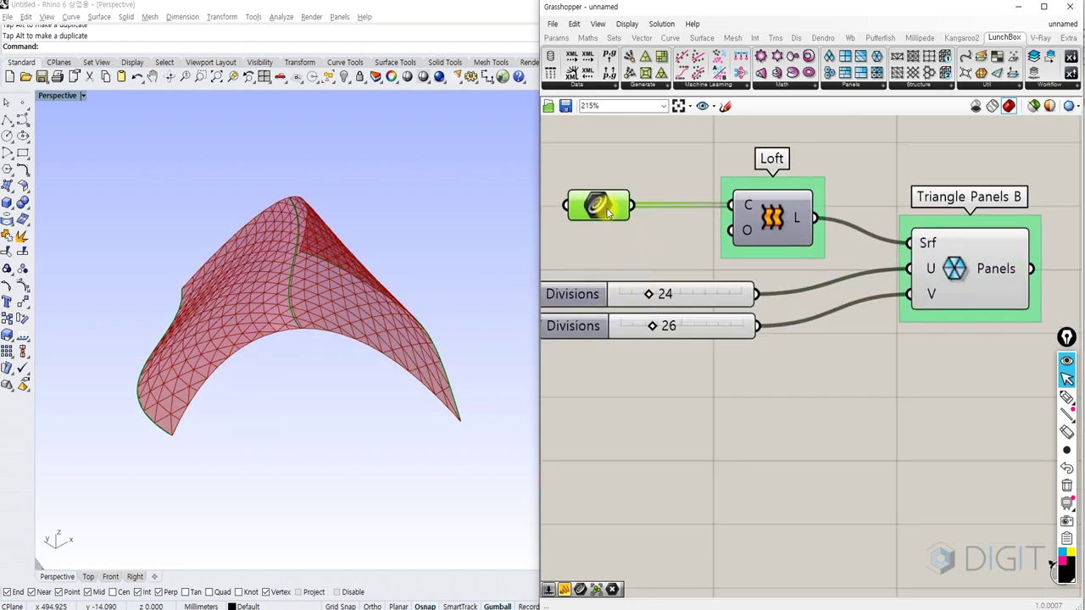
click(780, 230)
click(933, 263)
click(851, 268)
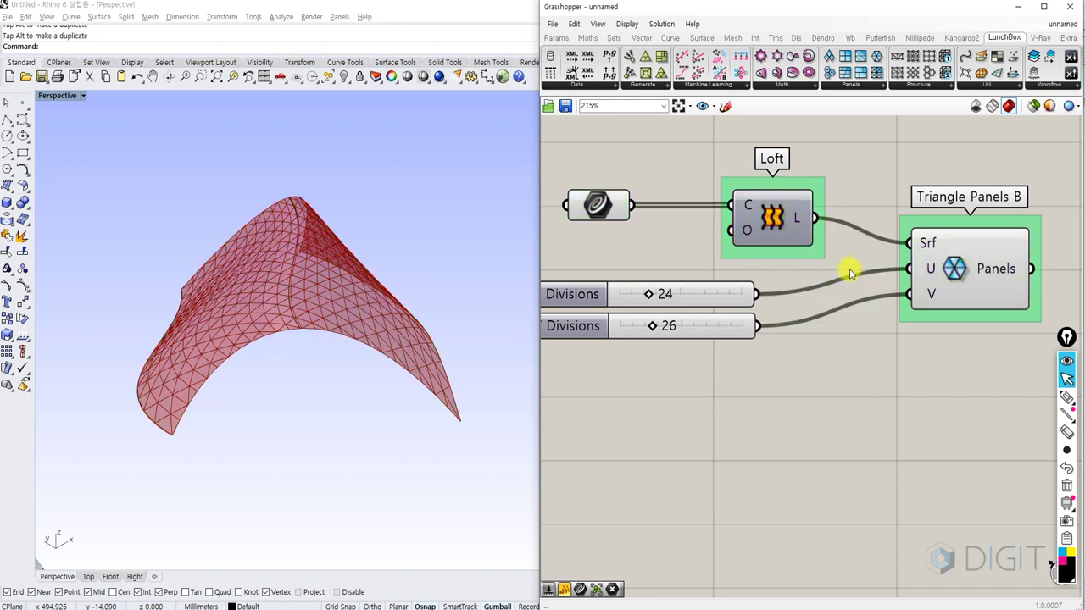
scroll(850, 266, down, 2)
scroll(786, 339, up, 1)
click(687, 200)
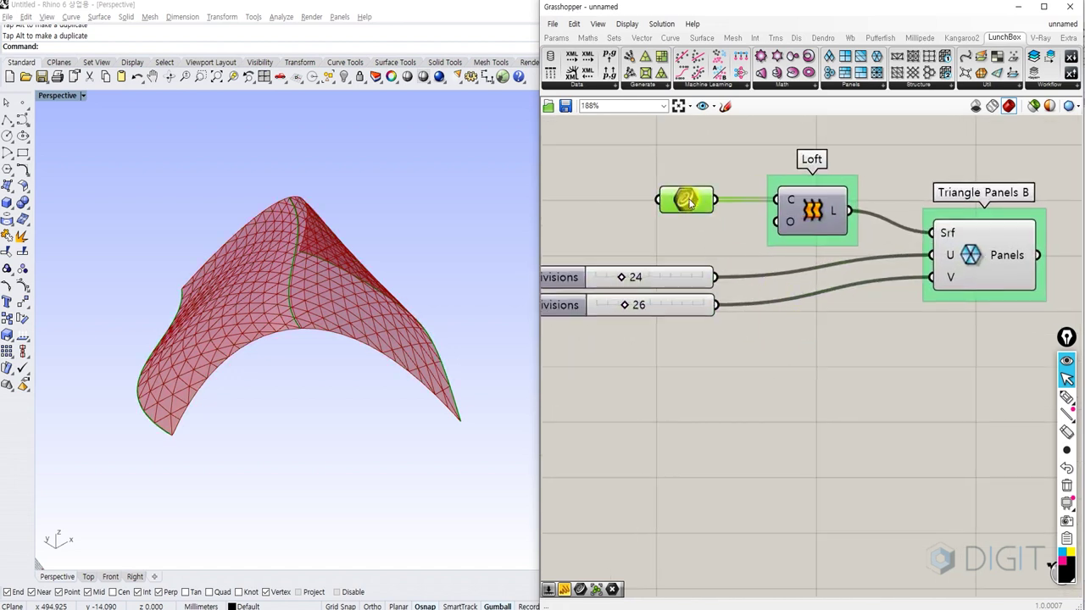
click(805, 211)
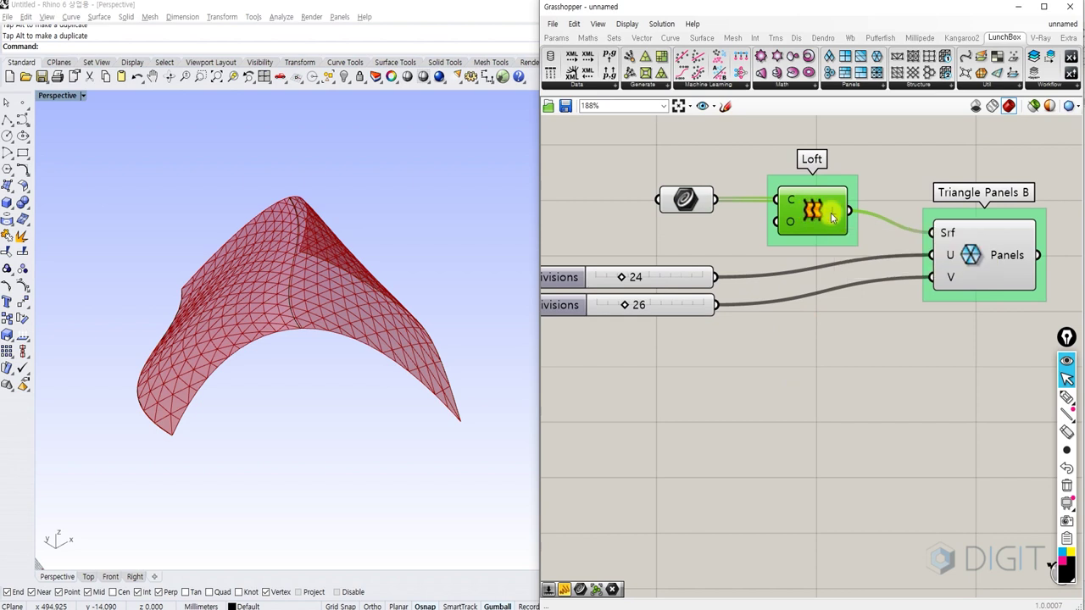
click(970, 253)
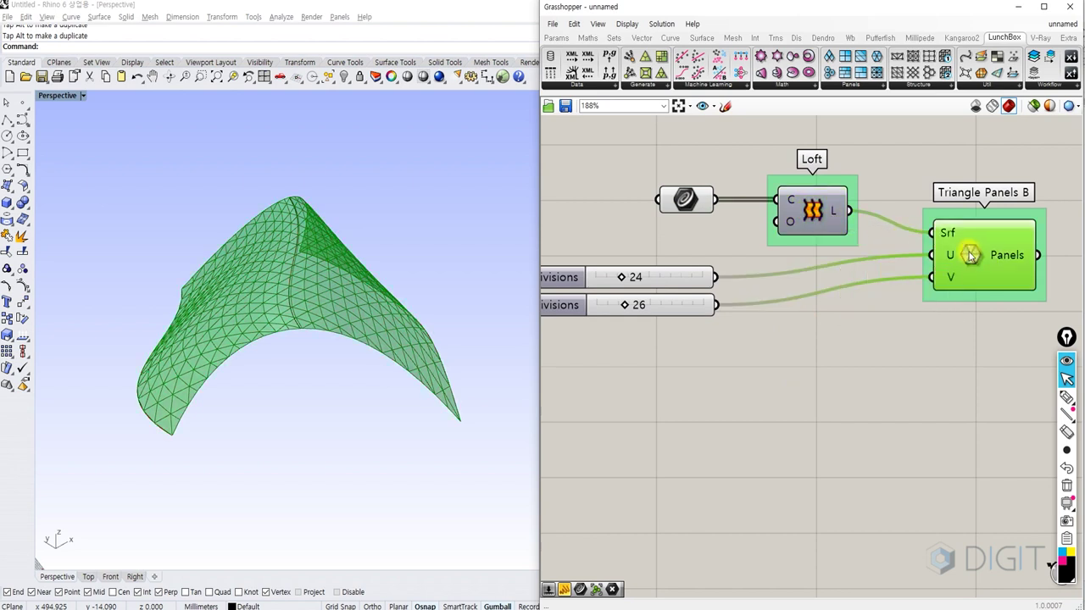
Select the U Divisions and V Divisions sliders alternately to examine how each feeds the panel component.
click(663, 280)
right_drag(626, 277, 654, 274)
click(588, 300)
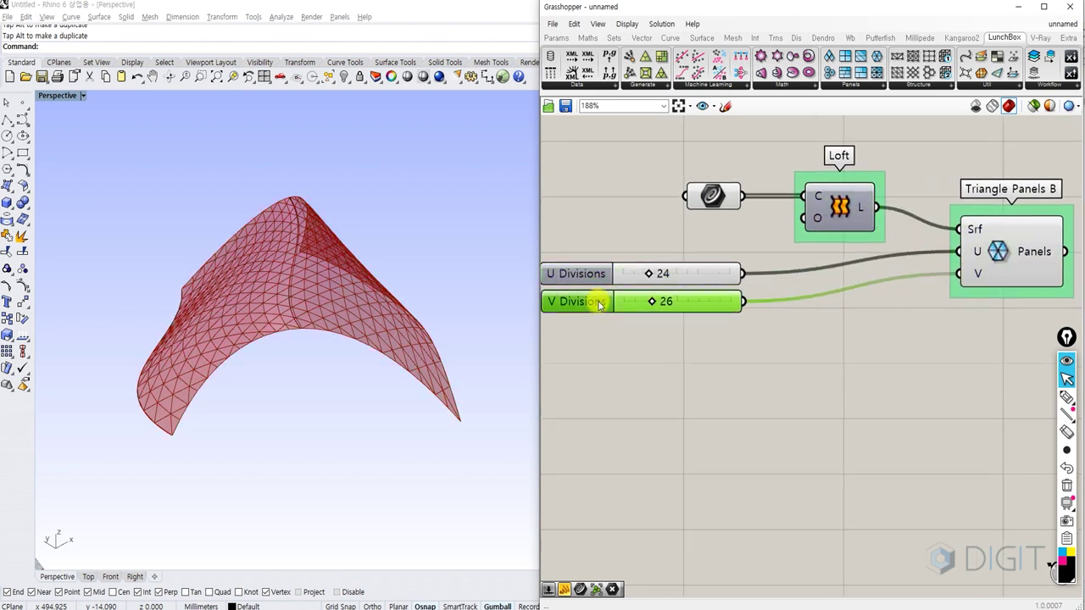
click(598, 277)
click(565, 302)
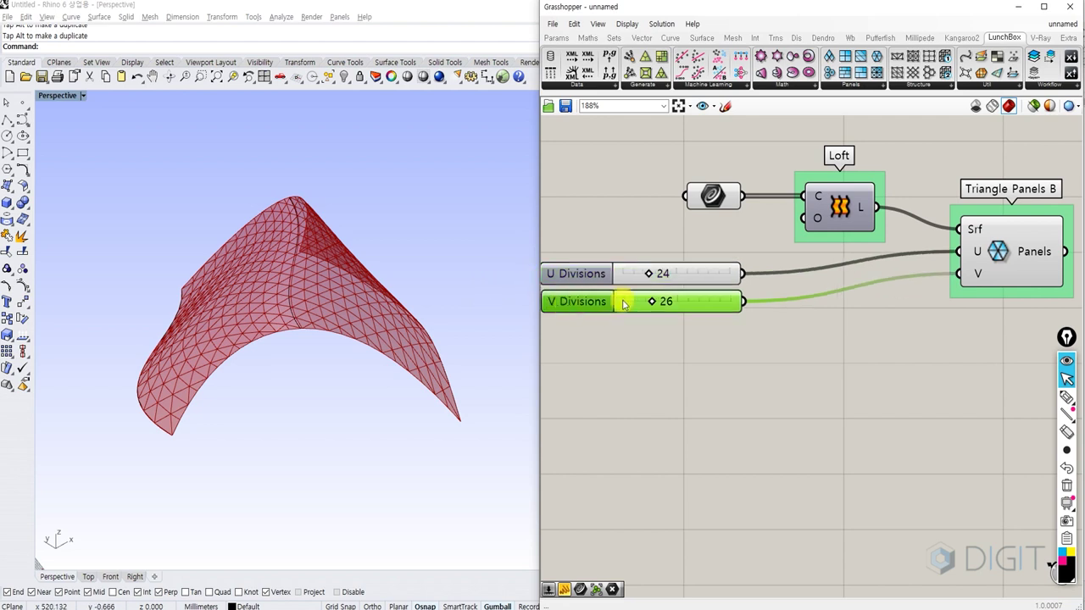
click(666, 273)
click(684, 298)
click(771, 360)
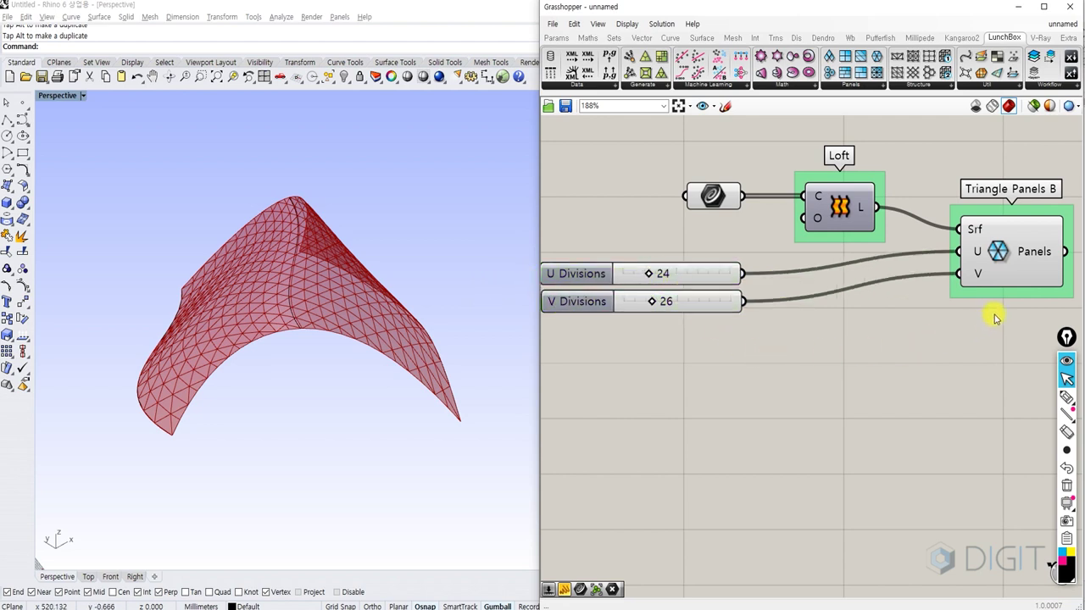
With the annotation pen, bracket the Loft and Triangle Panels B components below and above with angled arrows.
right_drag(942, 317, 919, 327)
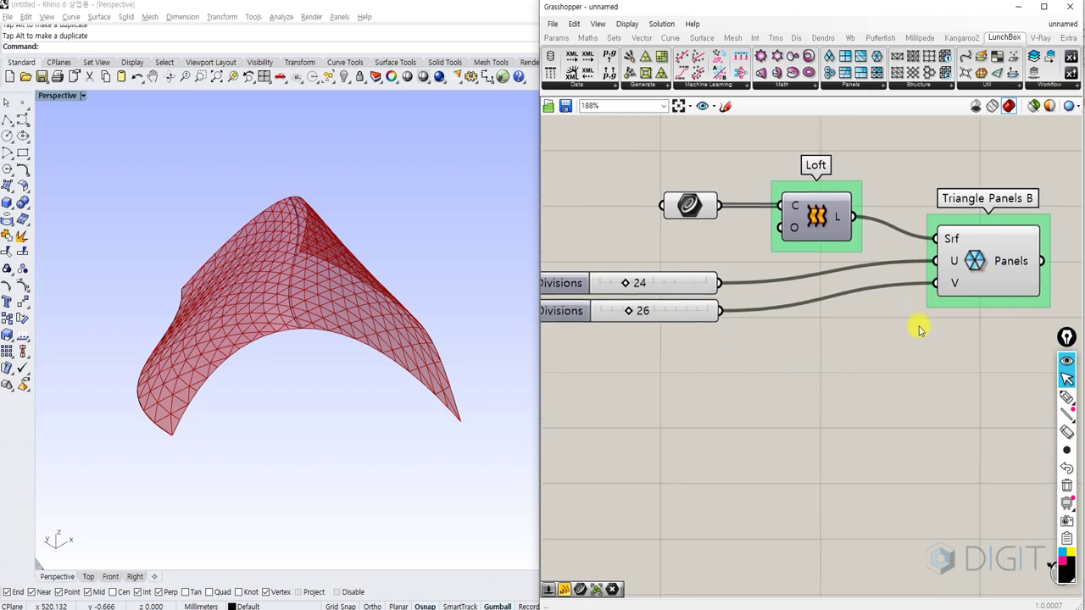
key(ctrl+shift+3)
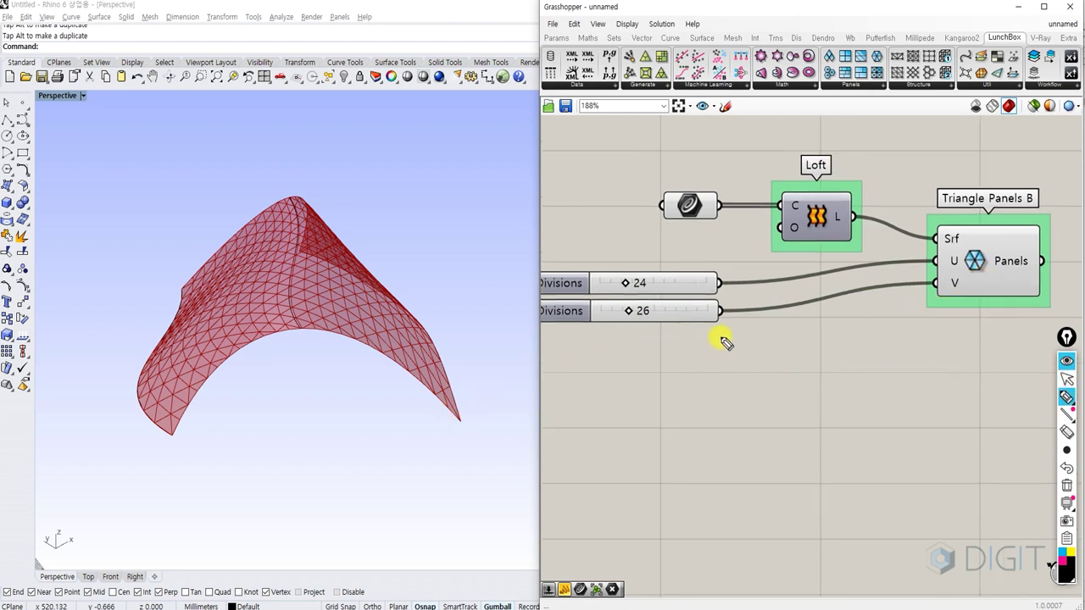
mouse_move(704, 357)
mouse_down()
mouse_move(731, 300)
mouse_move(1044, 335)
mouse_up()
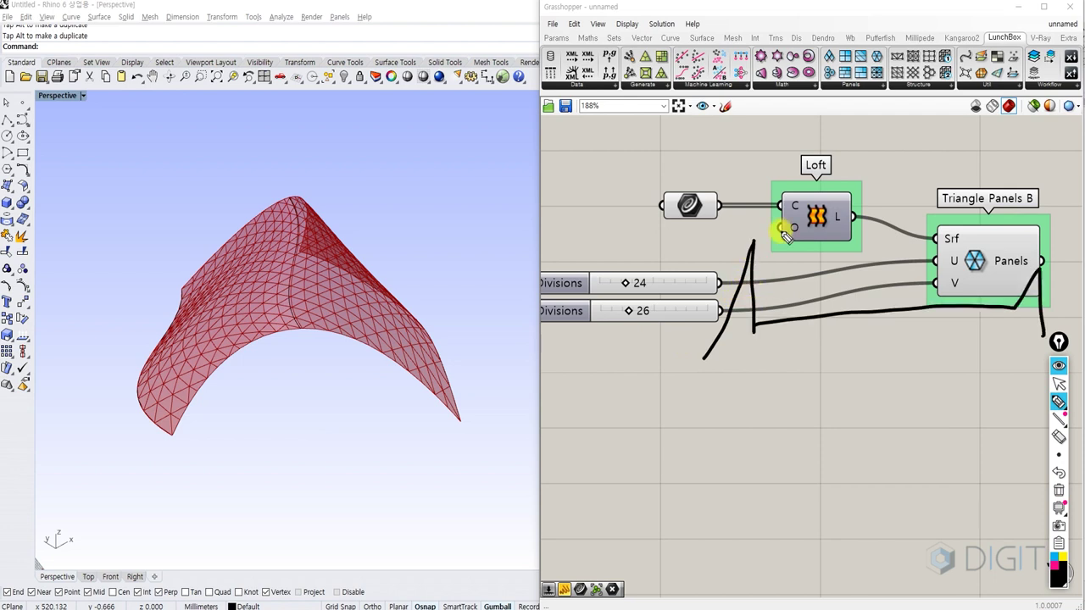
mouse_move(722, 165)
mouse_down()
mouse_move(989, 169)
mouse_move(1037, 206)
mouse_move(1062, 167)
mouse_up()
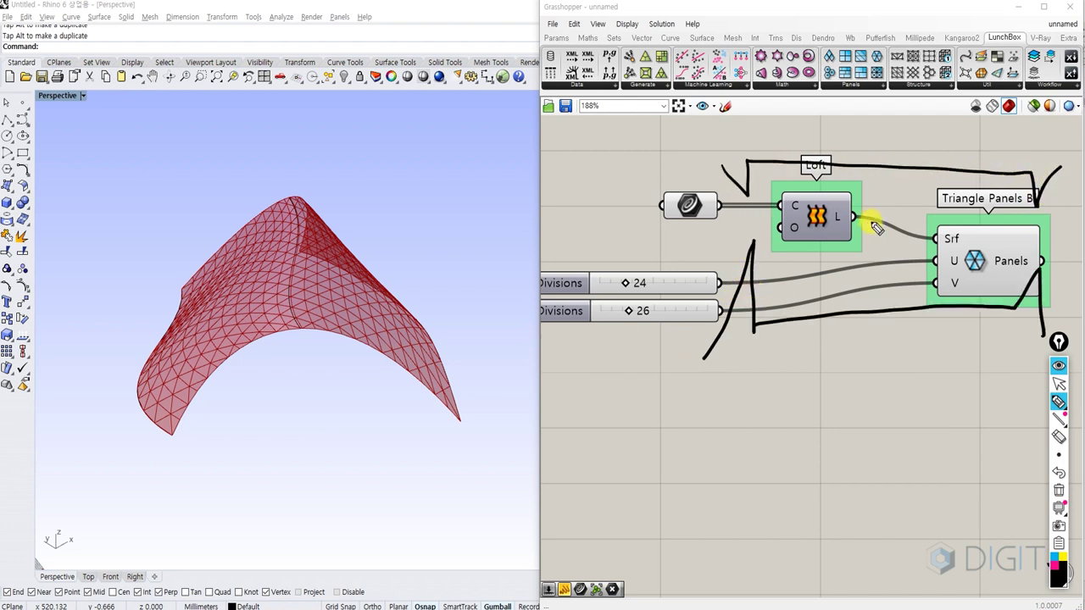
Circle the Loft and Triangle Panels B components and draw one box around both.
mouse_move(853, 202)
mouse_down()
mouse_move(797, 226)
mouse_move(848, 242)
mouse_up()
mouse_move(964, 284)
mouse_down()
mouse_move(957, 272)
mouse_move(956, 287)
mouse_up()
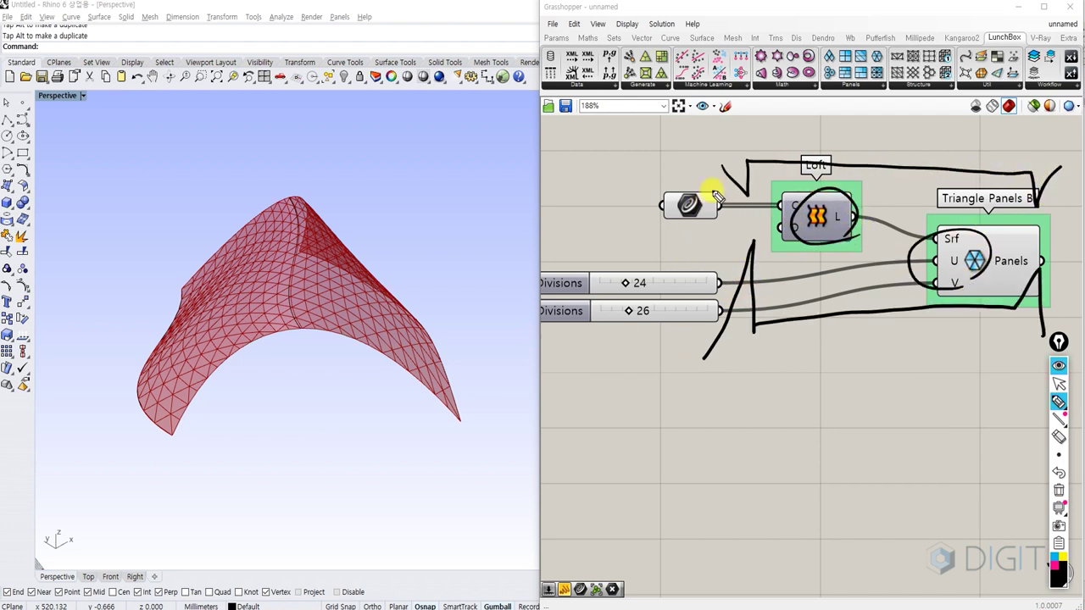
mouse_move(748, 161)
mouse_down()
mouse_move(743, 311)
mouse_move(978, 293)
mouse_move(1036, 198)
mouse_move(797, 165)
mouse_move(739, 261)
mouse_up()
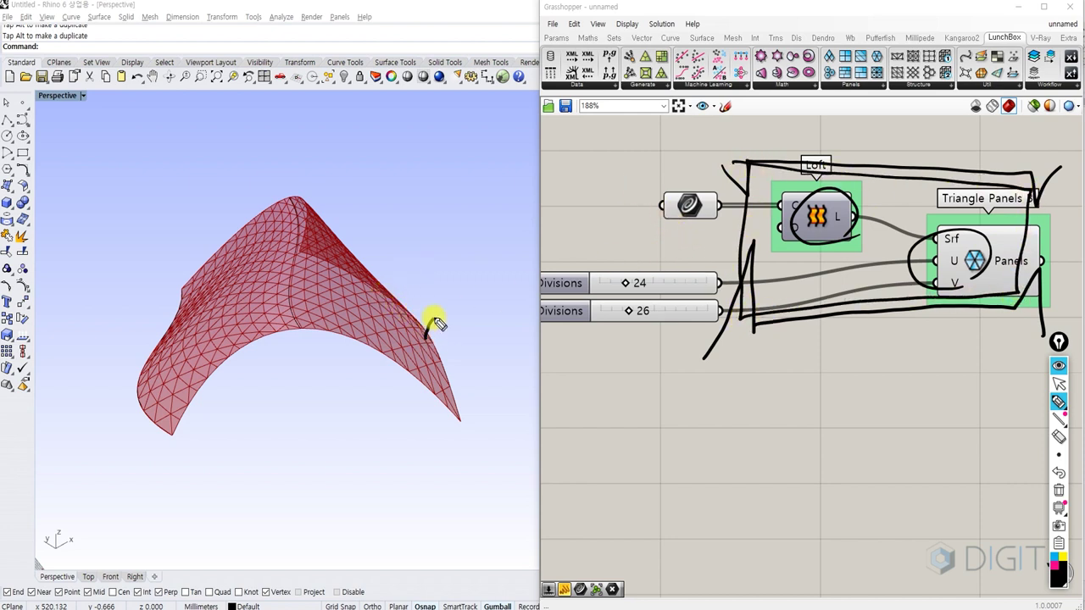
Draw an arrow from Rhino to the circled Curve parameter, circle the slider values, and write "Input" with underlined "Geometry" and "Value".
mouse_move(435, 322)
mouse_down()
mouse_move(598, 217)
mouse_move(638, 329)
mouse_up()
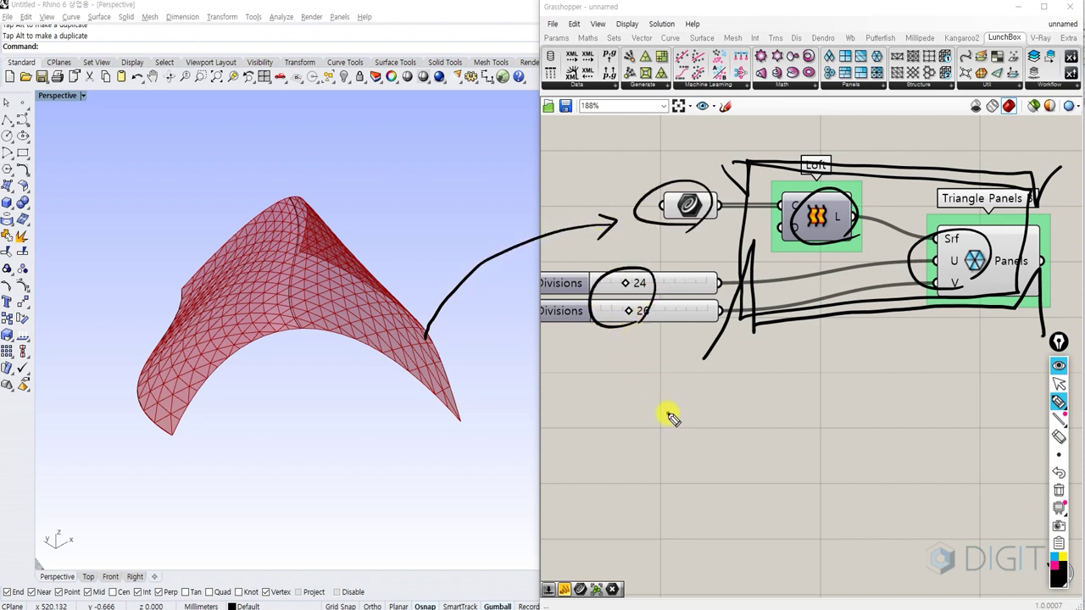
mouse_move(668, 416)
mouse_down()
mouse_move(680, 453)
mouse_move(714, 436)
mouse_up()
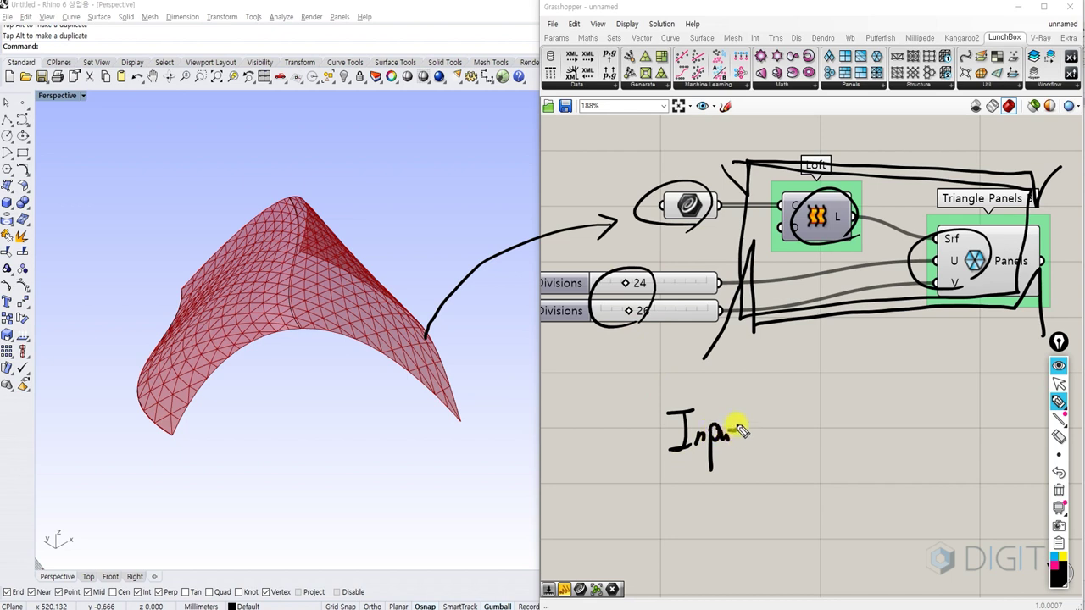
mouse_move(805, 423)
mouse_down()
mouse_move(807, 445)
mouse_move(865, 431)
mouse_move(771, 448)
mouse_move(865, 436)
mouse_move(880, 462)
mouse_up()
drag(773, 493, 845, 497)
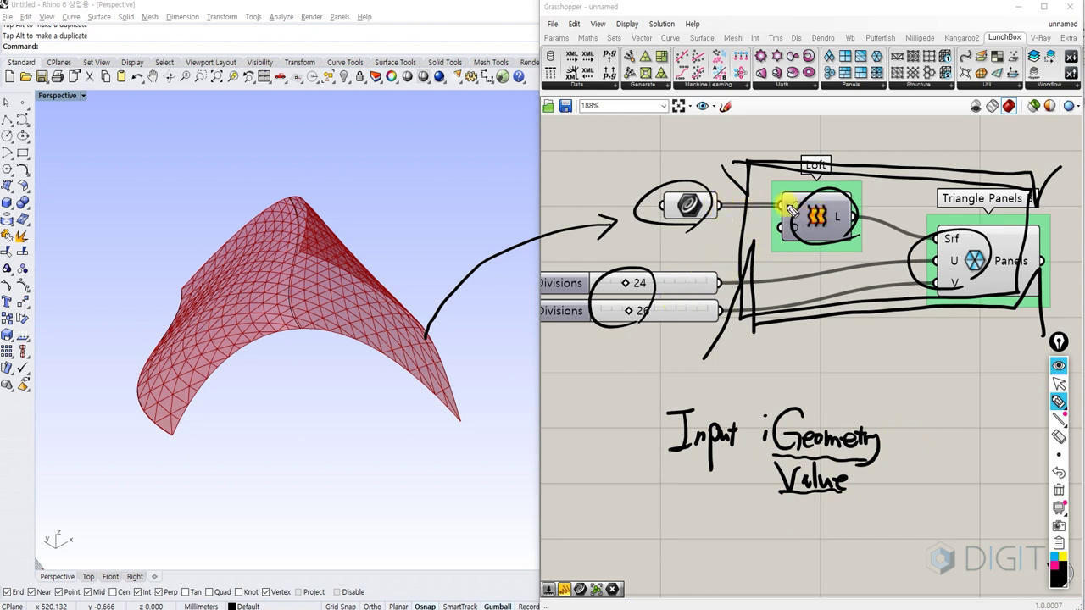
Circle the Loft component again and put a check mark on each of the U and V Divisions sliders.
drag(833, 236, 837, 248)
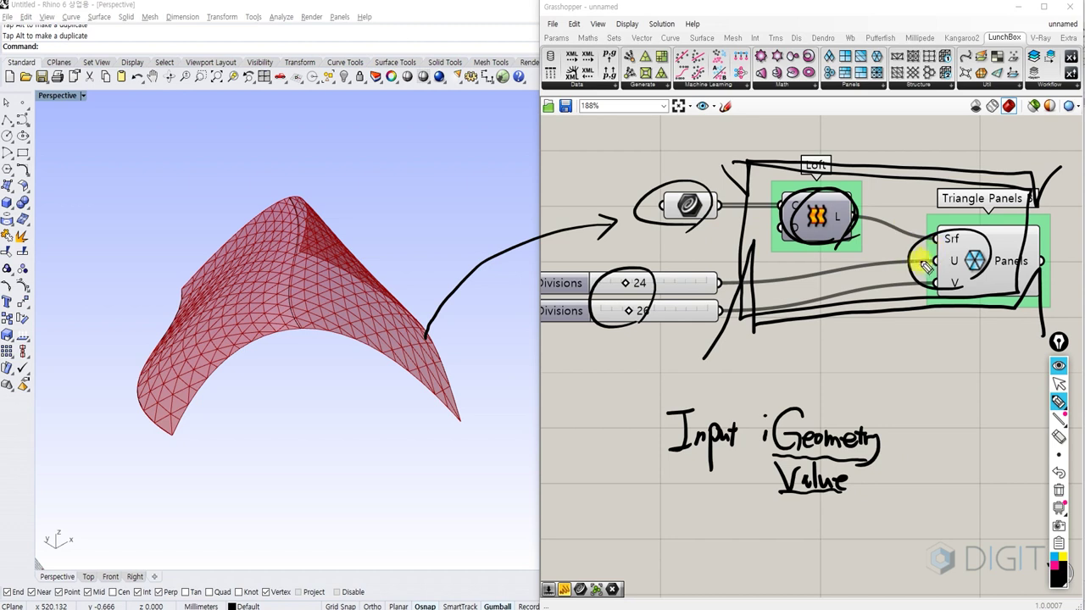
drag(691, 280, 714, 273)
drag(689, 310, 712, 305)
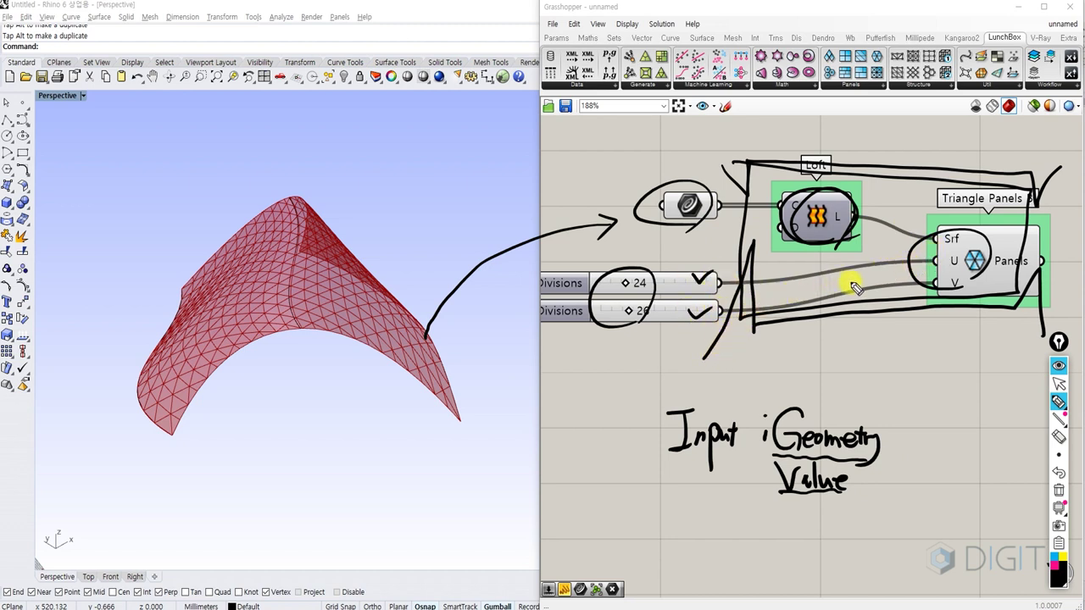
Draw an arrow labelled "Bake" from the Panels output back to Rhino and add check marks on the previewed surface panels.
mouse_move(938, 280)
mouse_down()
mouse_move(1046, 271)
mouse_move(1051, 286)
mouse_move(524, 350)
mouse_up()
drag(365, 312, 373, 314)
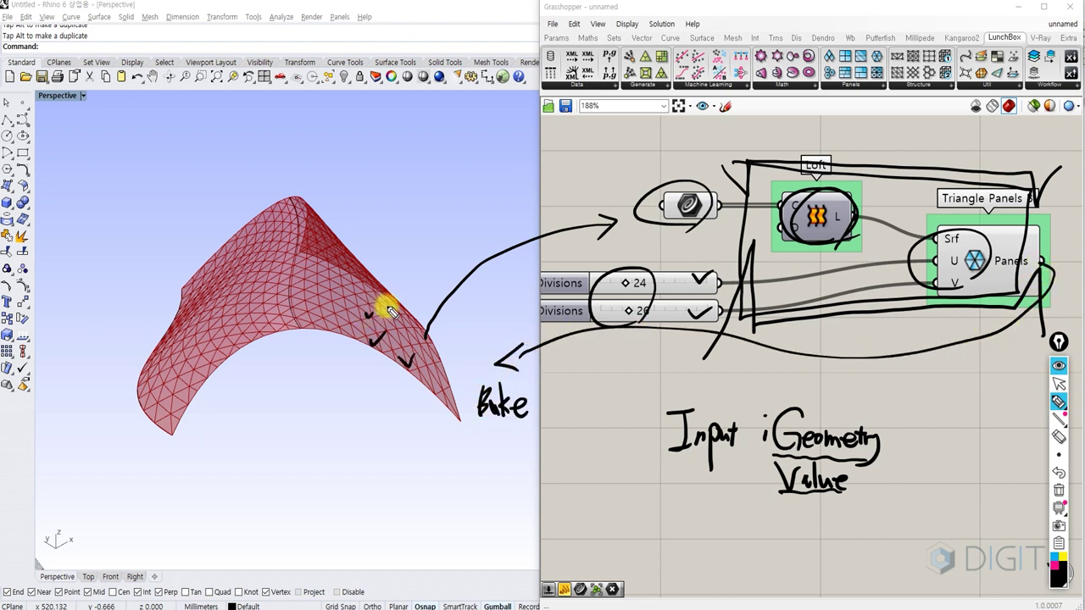
Write "Set" beside the arrow running from the Rhino model to the Curve parameter.
drag(475, 247, 467, 258)
drag(479, 236, 483, 270)
drag(472, 249, 491, 240)
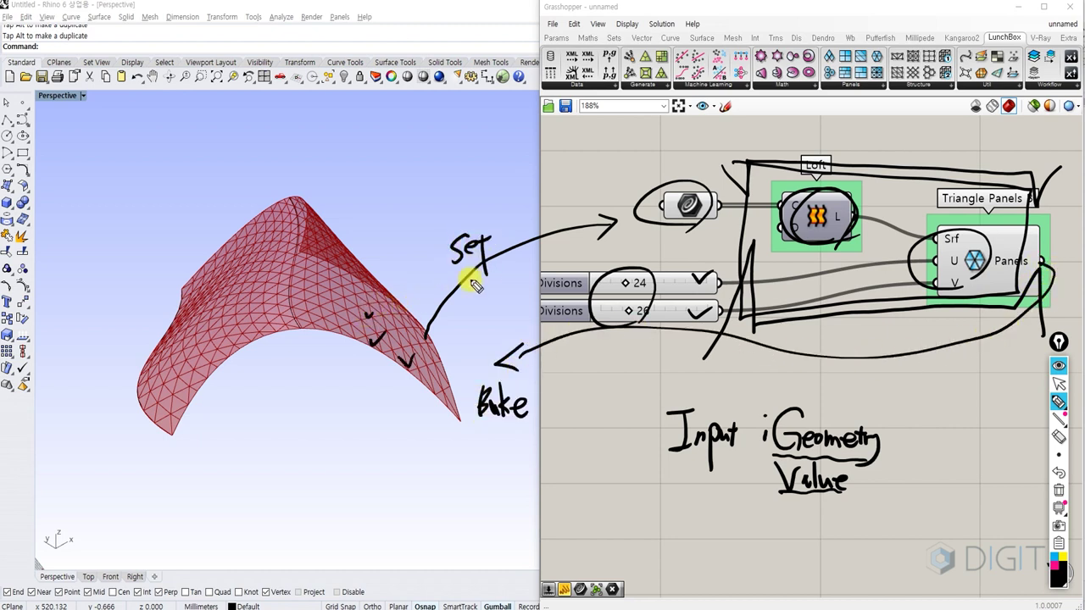
Bake the Triangle Panels B output into Rhino on the Default layer with the default attributes.
right_drag(975, 258, 884, 237)
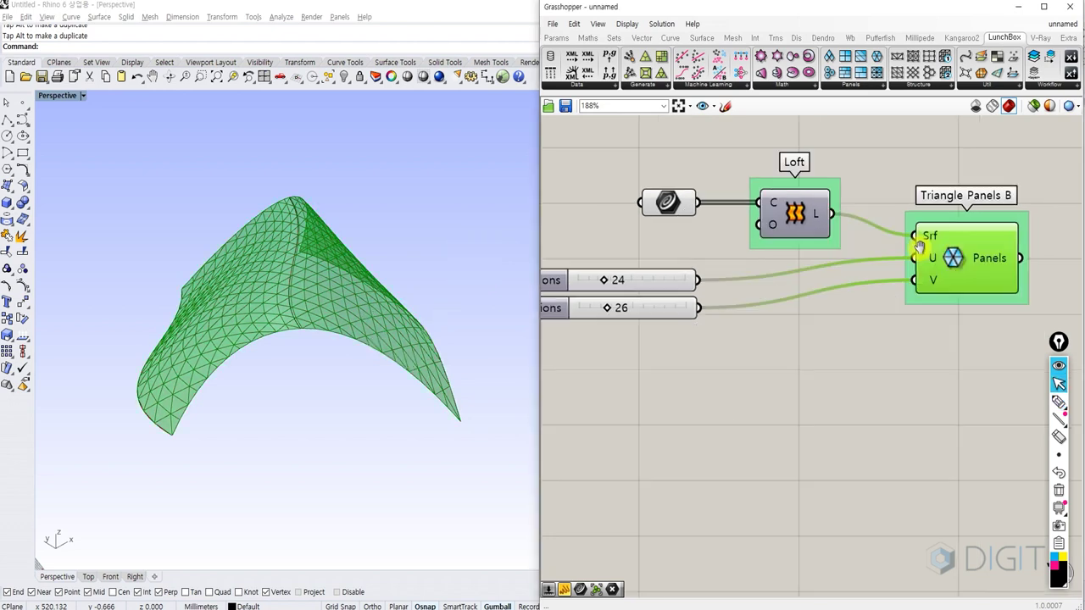
right_click(883, 237)
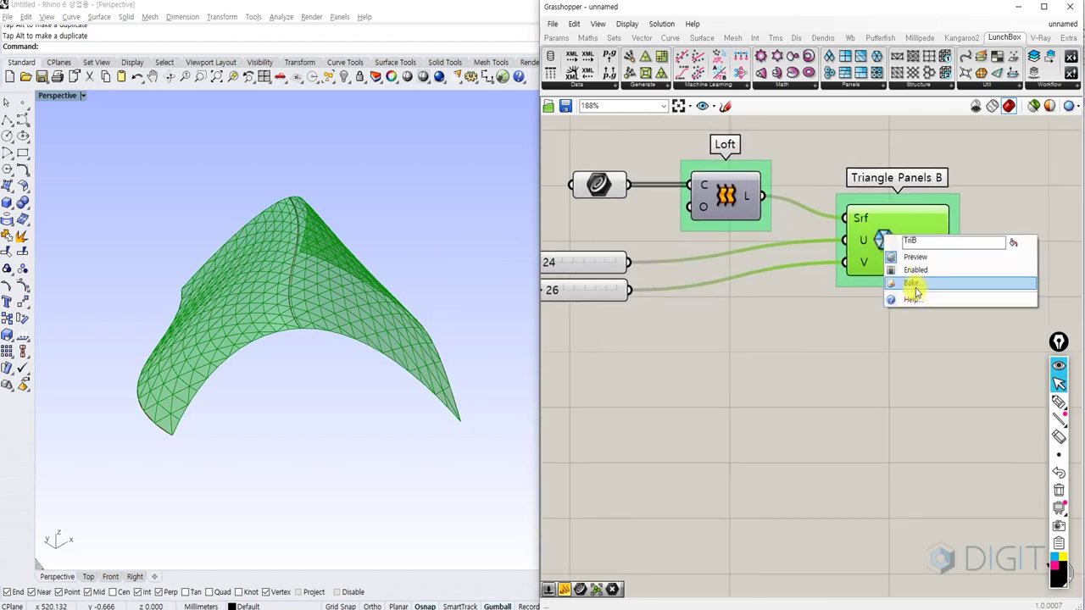
click(912, 283)
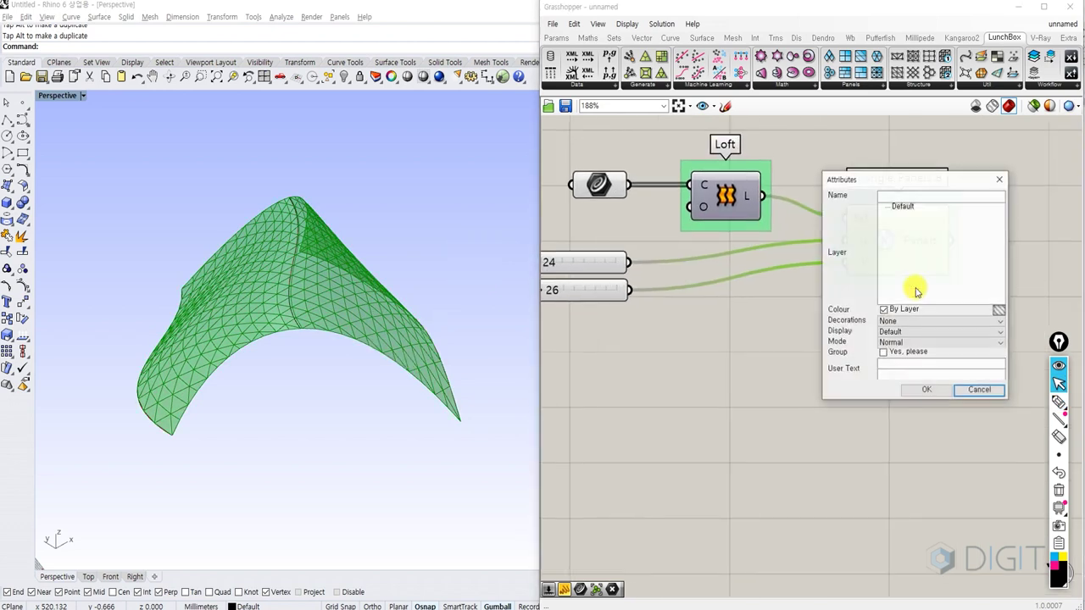
click(917, 387)
right_drag(382, 289, 339, 274)
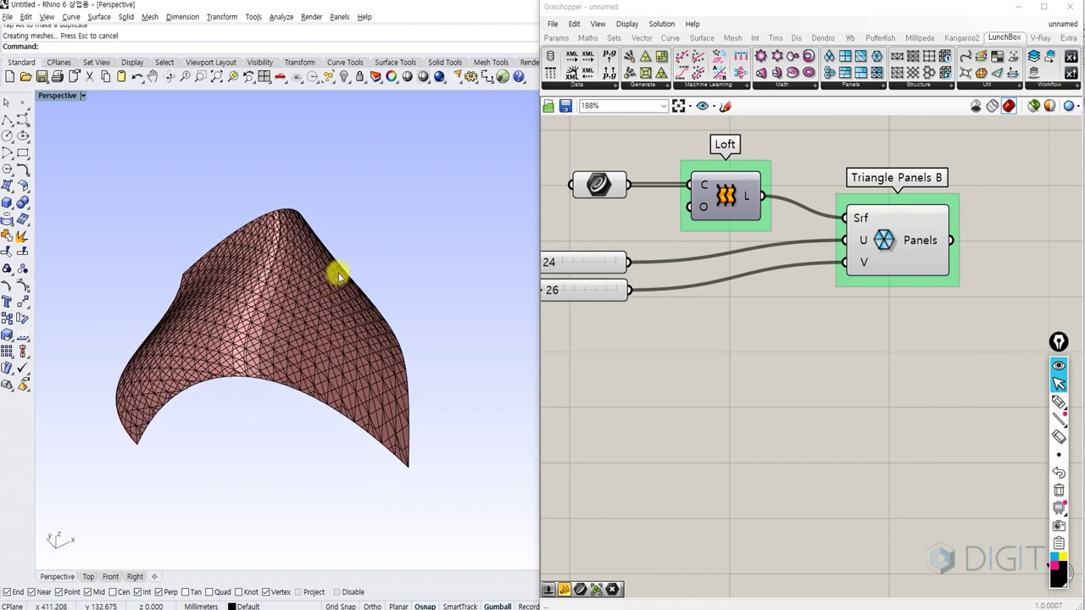
Close Grasshopper and examine the baked triangle panels in Rhino, selecting everything and viewing the surface up close and from other angles.
click(1071, 7)
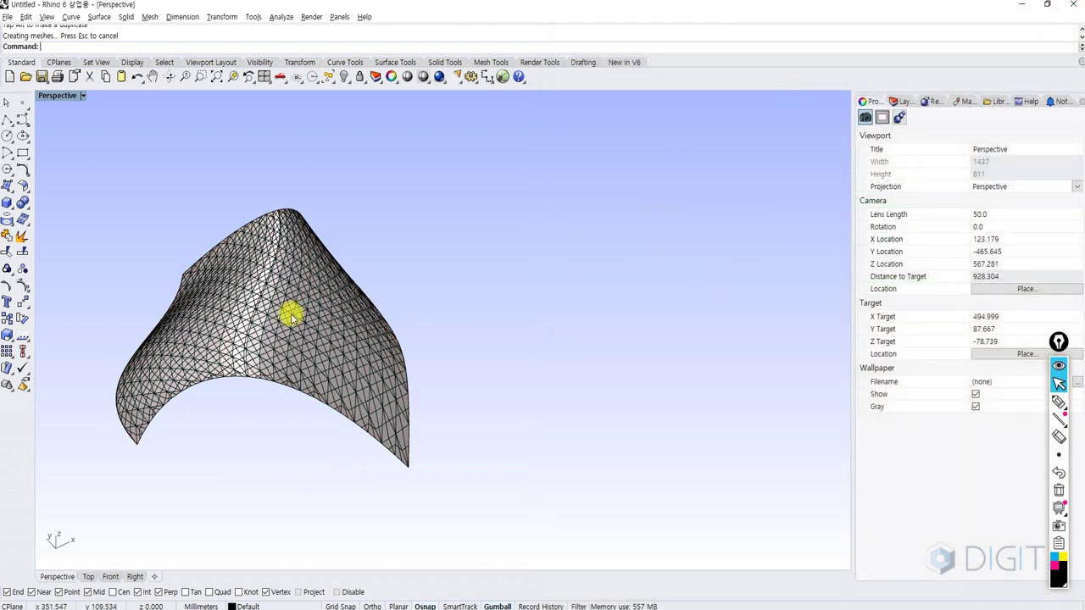
right_drag(291, 315, 463, 288)
key(ctrl+a)
click(976, 359)
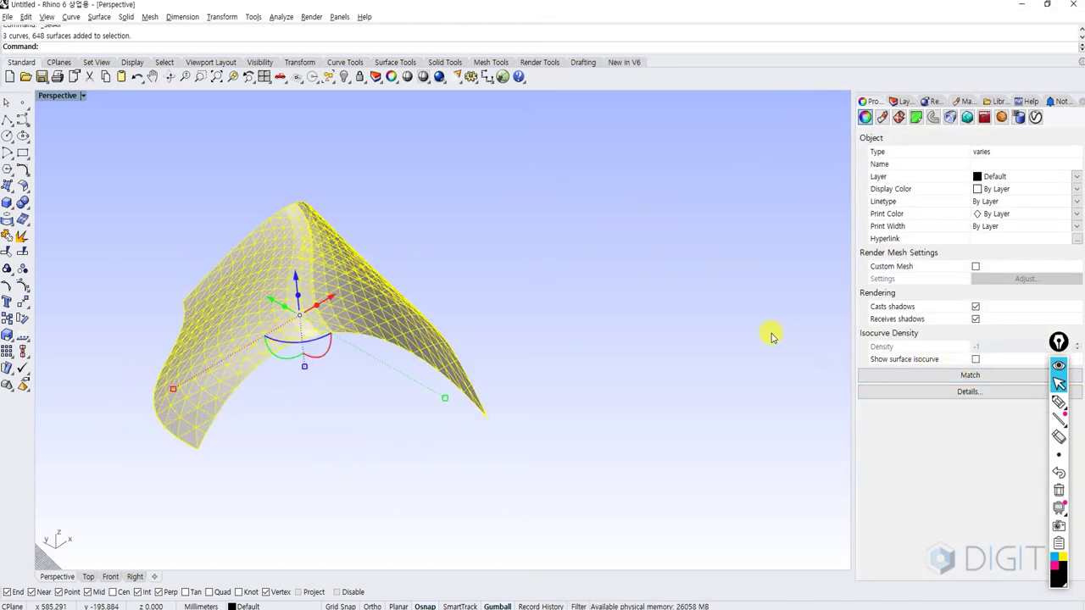
key(Escape)
scroll(403, 343, up, 5)
scroll(404, 344, up, 10)
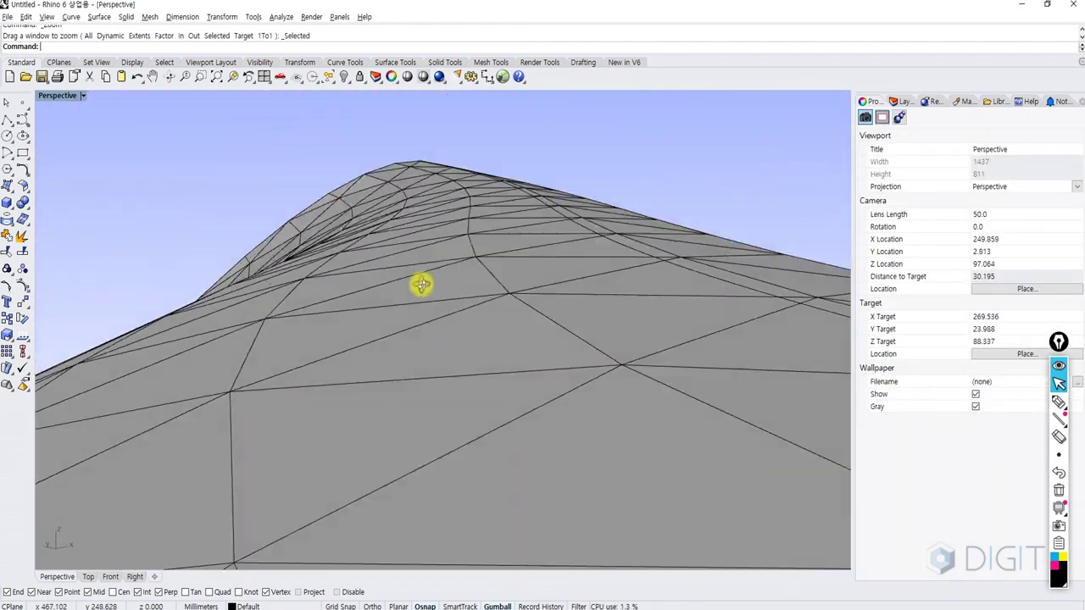
scroll(428, 281, down, 5)
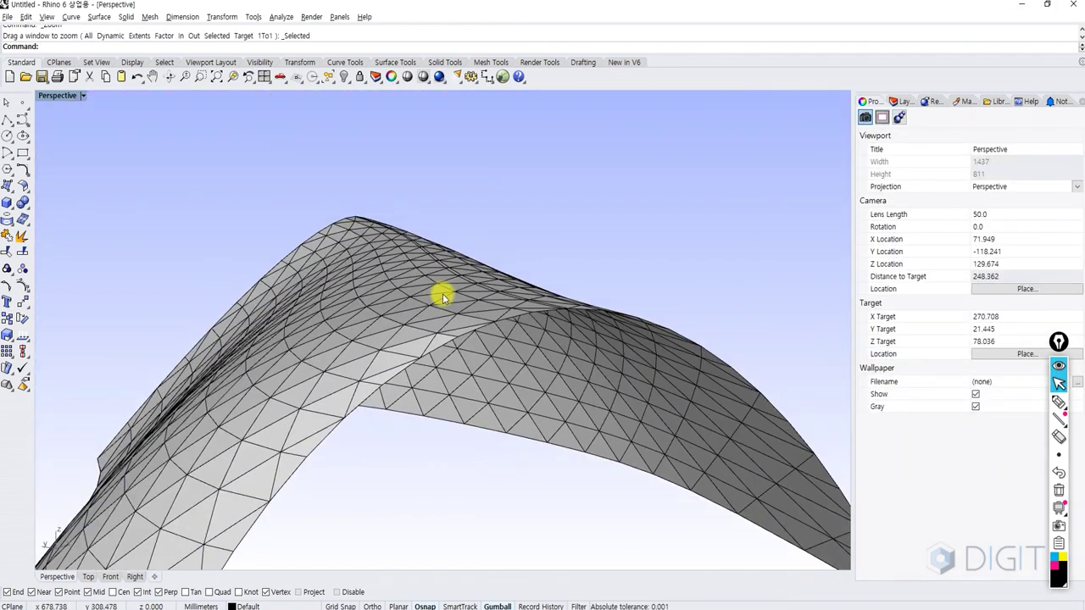
mouse_move(432, 267)
right_down()
mouse_move(412, 254)
mouse_move(424, 271)
right_up()
scroll(436, 323, down, 4)
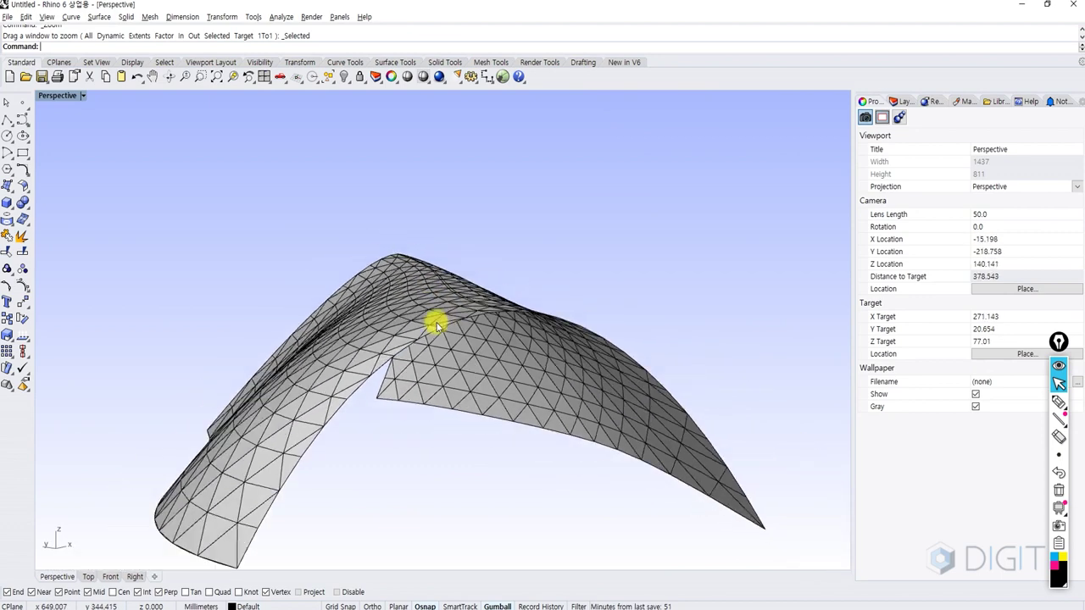
Undo the bake of the triangle panels and bring Grasshopper back up.
key(ctrl+z)
key(ctrl+z)
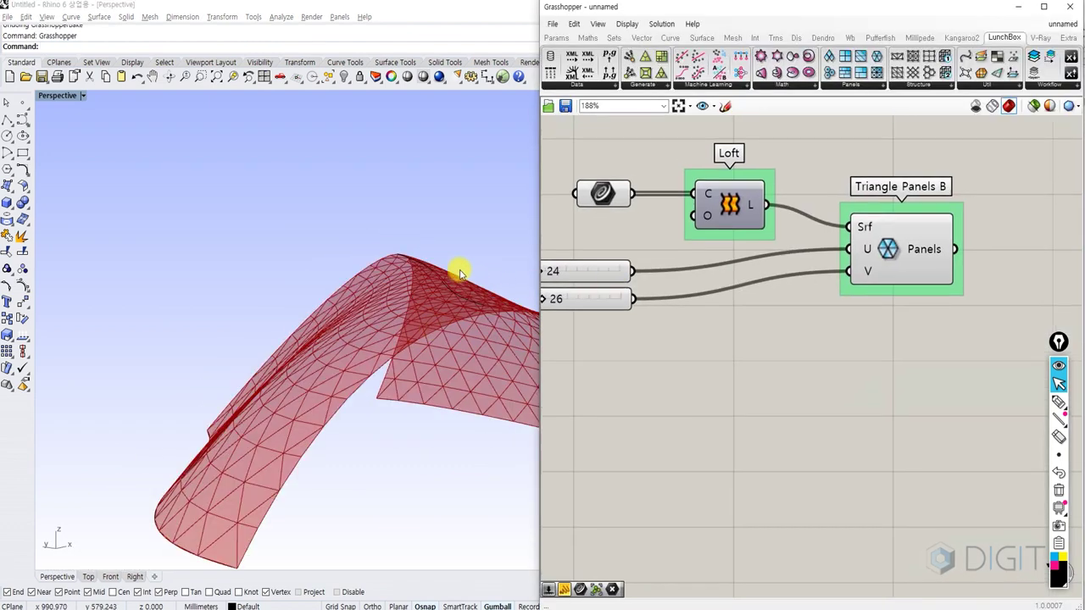
Raise the control point at the surface's peak vertically and set the U Divisions slider to 43.
click(418, 276)
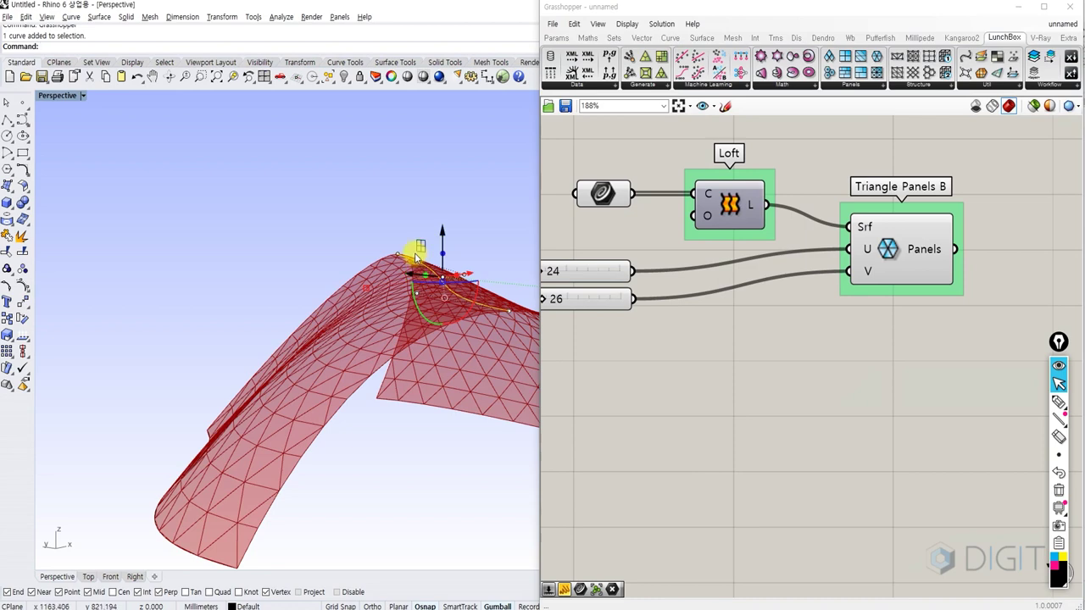
click(398, 254)
drag(395, 210, 395, 167)
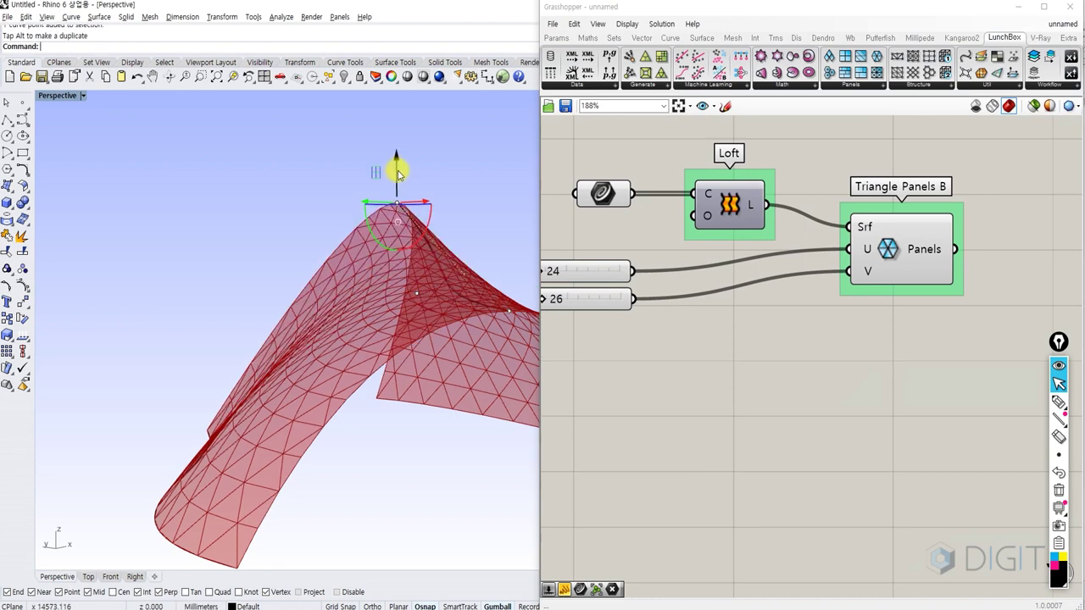
right_drag(559, 271, 619, 269)
drag(598, 269, 618, 269)
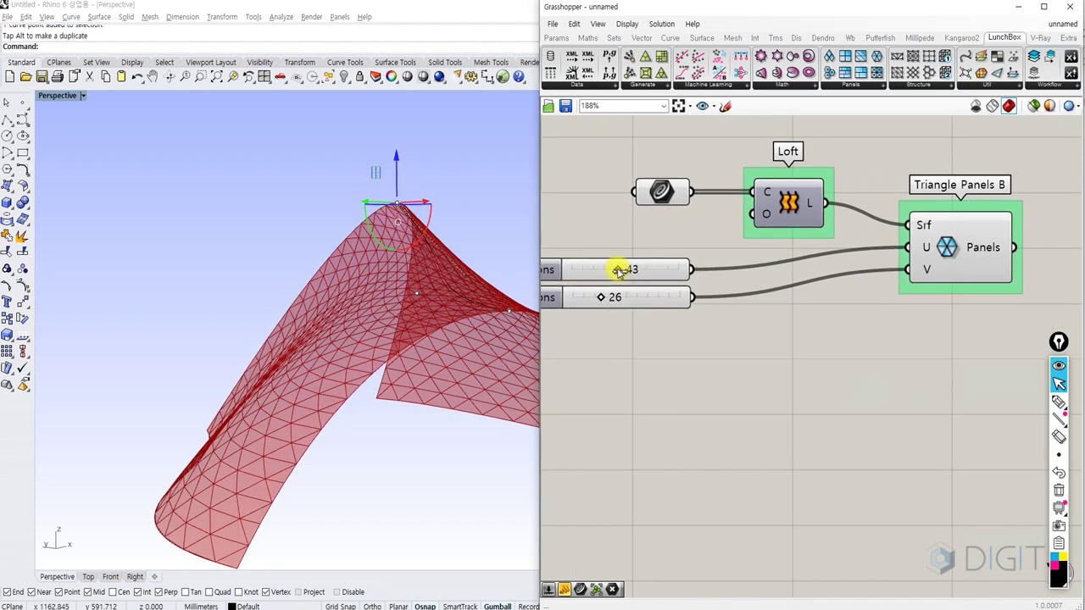
right_drag(939, 315, 845, 320)
click(855, 279)
right_click(855, 280)
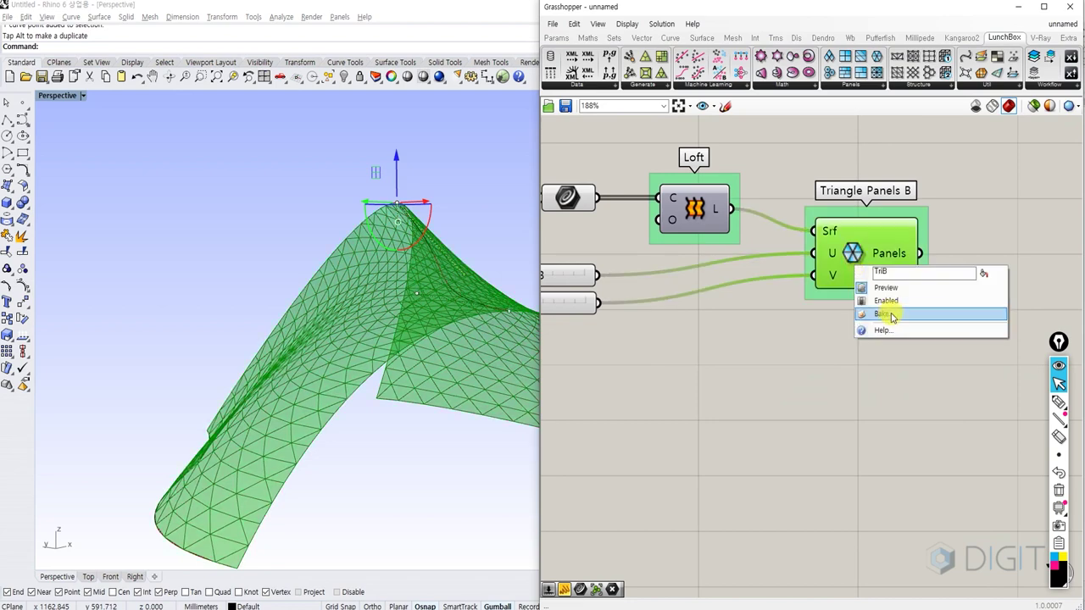
click(797, 142)
Maximize Grasshopper, write "GH = Algorithm Editor" with the pen on an empty canvas area, and underline "GH" and "Algorithm".
double_click(738, 9)
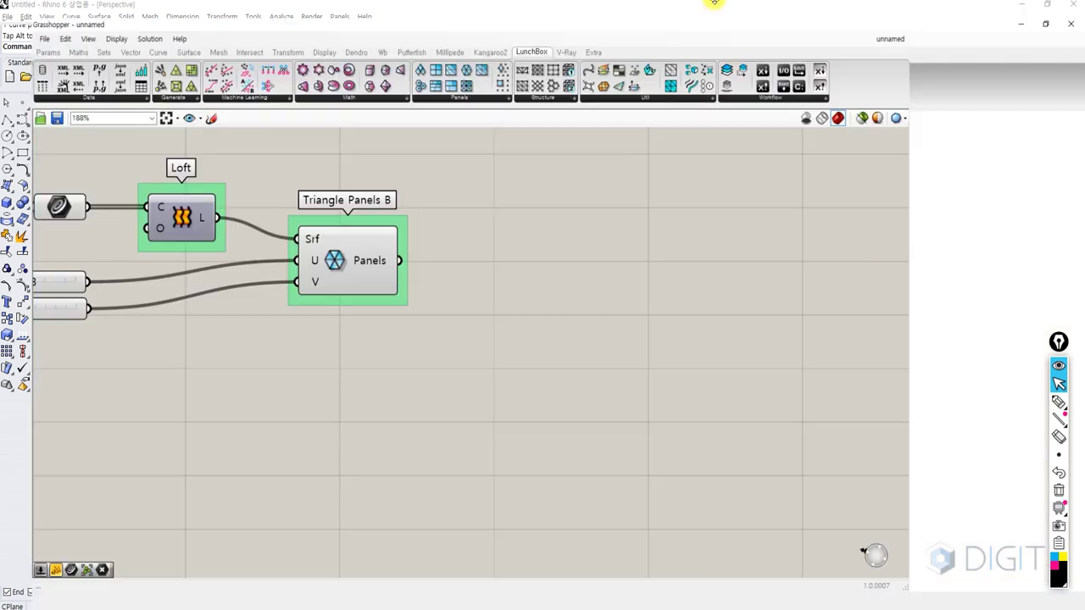
right_drag(477, 302, 545, 250)
right_drag(591, 291, 506, 246)
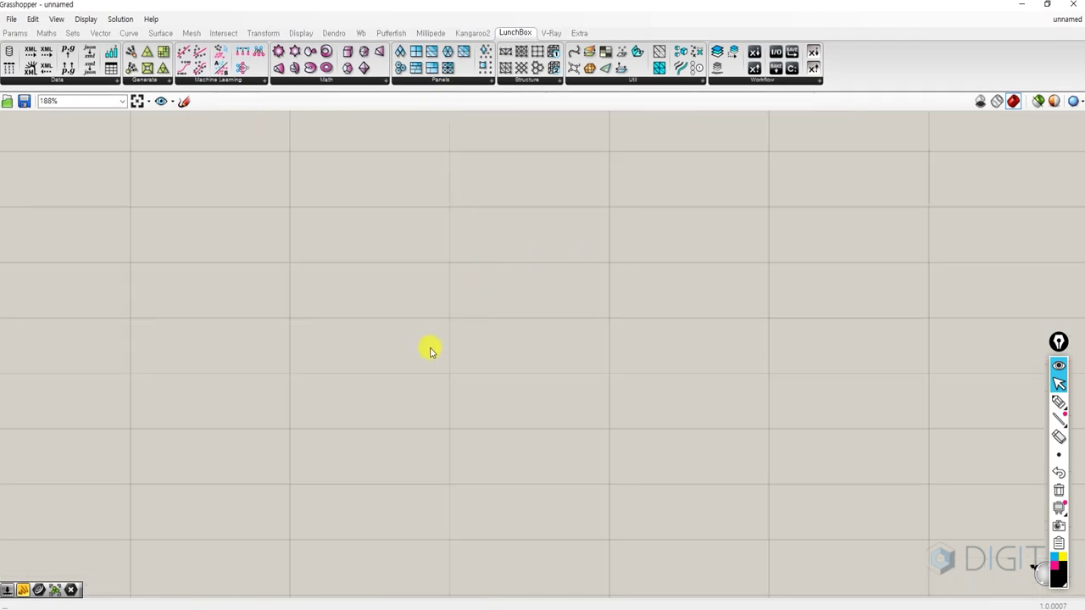
key(ctrl+shift+3)
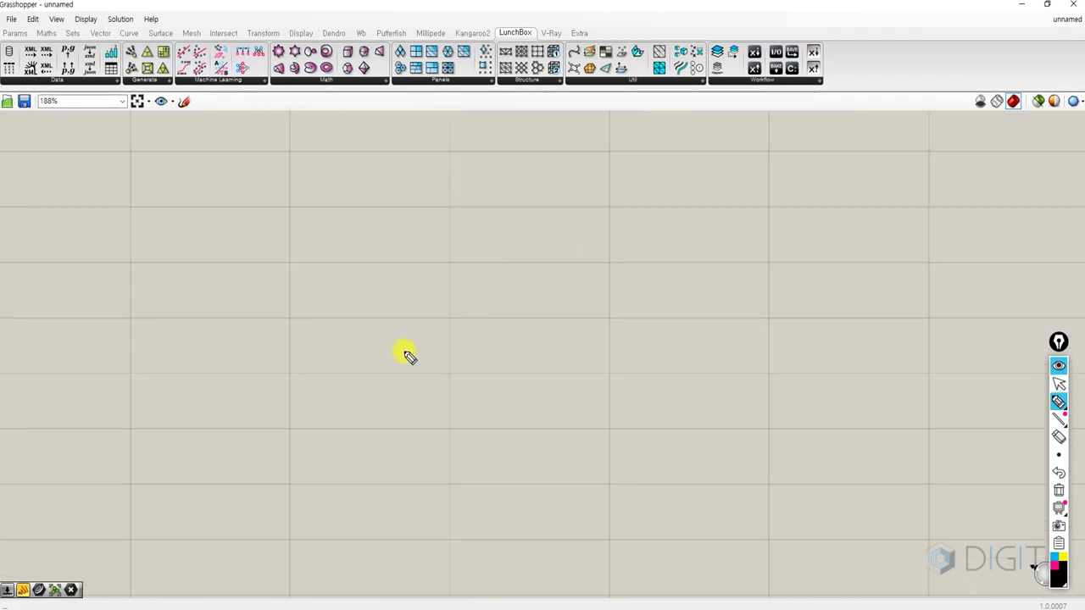
mouse_move(372, 146)
mouse_down()
mouse_move(384, 217)
mouse_move(417, 189)
mouse_up()
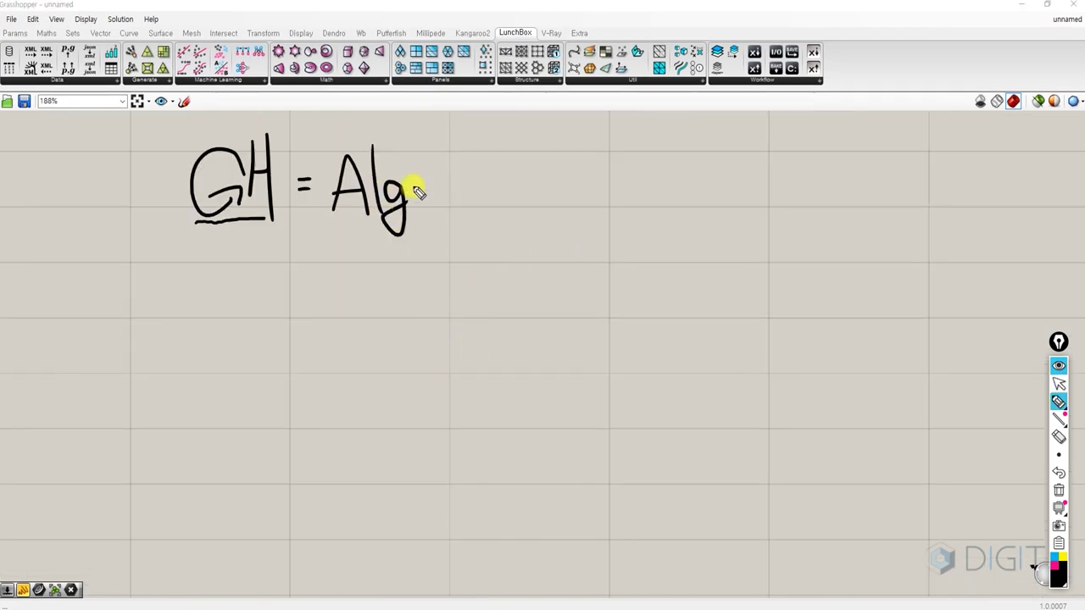
mouse_move(425, 200)
mouse_down()
mouse_move(430, 176)
mouse_move(446, 172)
mouse_move(489, 197)
mouse_up()
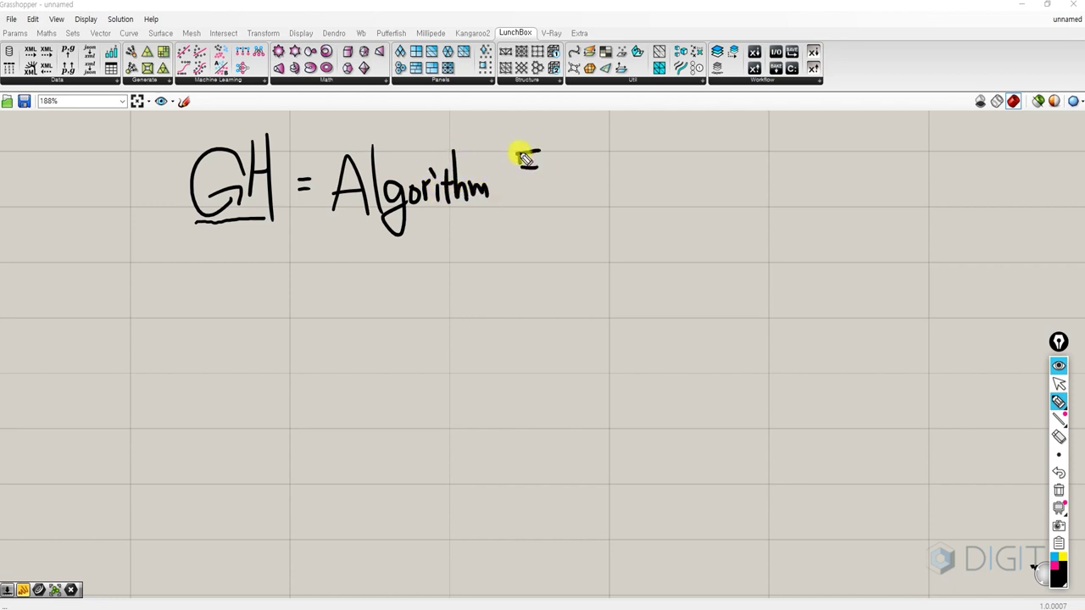
mouse_move(525, 157)
mouse_down()
mouse_move(547, 182)
mouse_move(375, 218)
mouse_move(486, 210)
mouse_up()
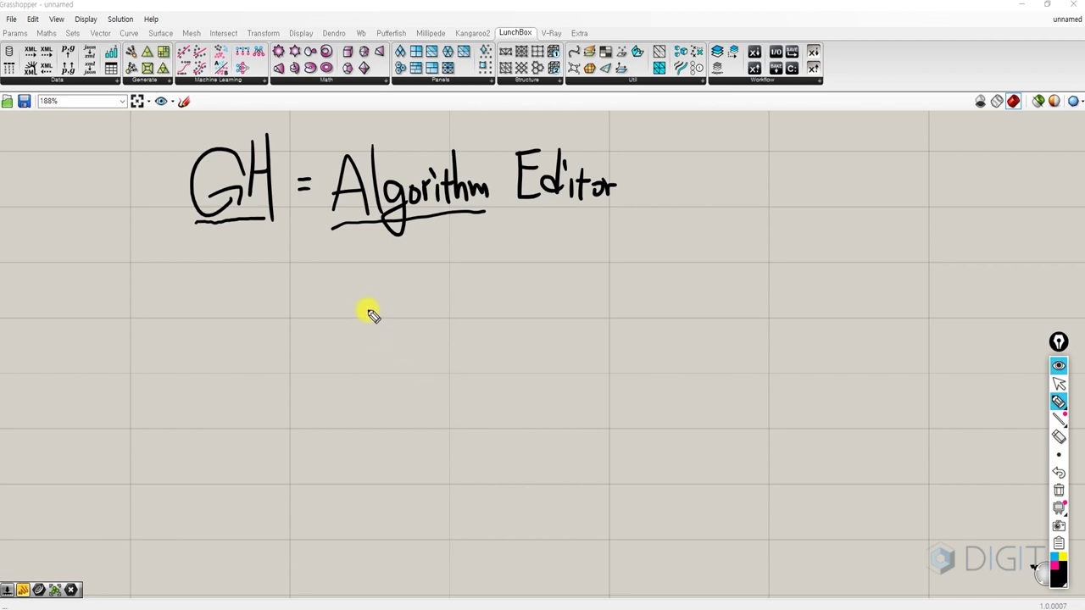
Draw a box with funnel-shaped openings above and below beneath the heading and write "Algorithm" inside it.
mouse_move(366, 308)
mouse_down()
mouse_move(319, 338)
mouse_move(397, 394)
mouse_move(387, 434)
mouse_up()
mouse_move(452, 300)
mouse_down()
mouse_move(436, 322)
mouse_move(500, 383)
mouse_move(491, 418)
mouse_up()
drag(326, 344, 322, 351)
drag(330, 345, 325, 354)
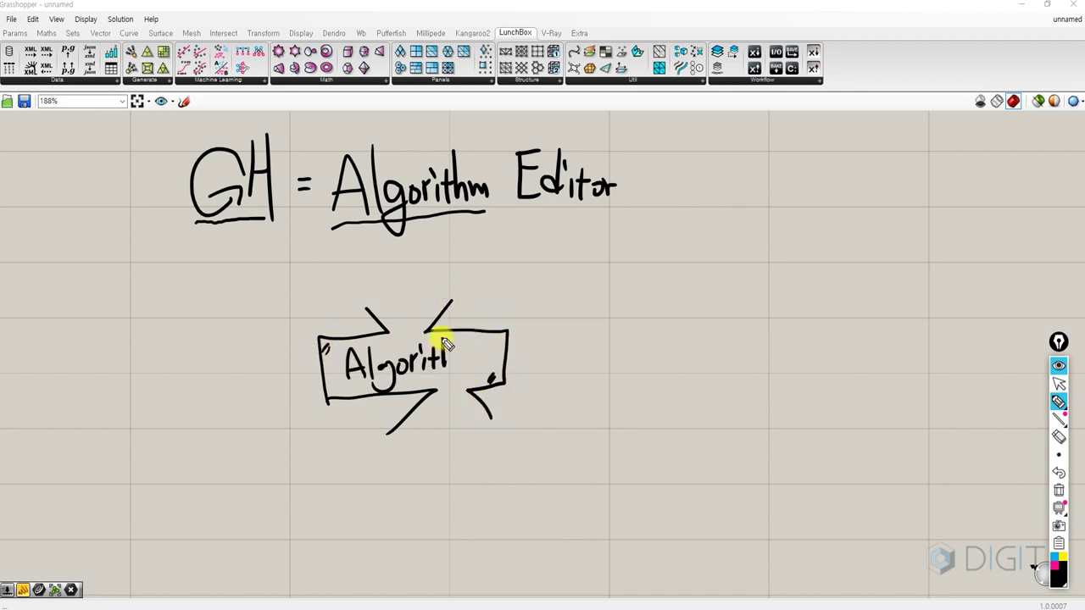
mouse_move(442, 339)
mouse_down()
mouse_move(455, 366)
mouse_move(477, 367)
mouse_up()
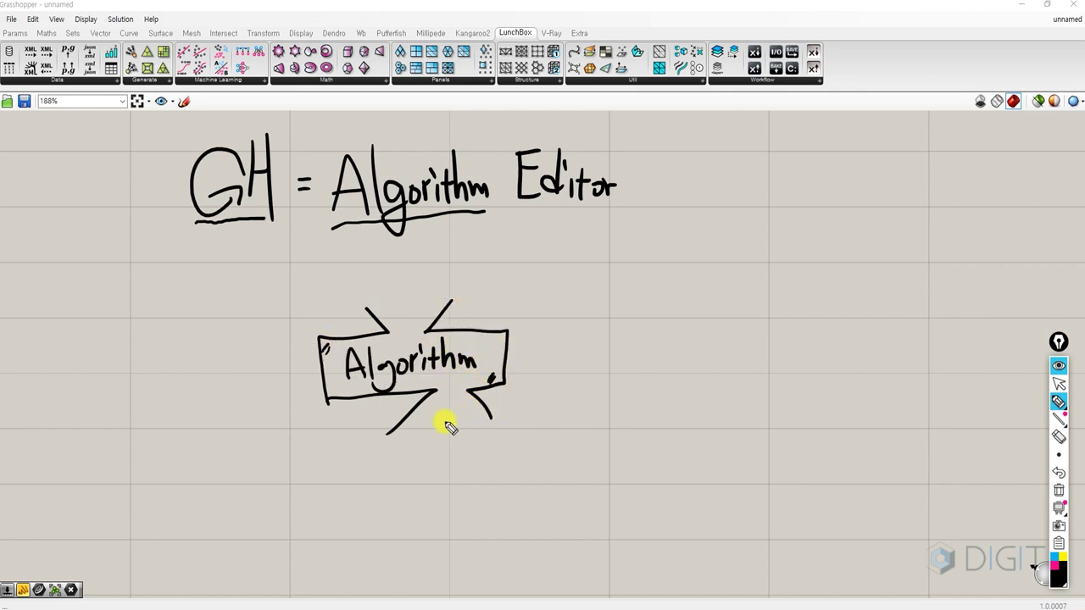
Draw arrows into and out of the Algorithm box, label them "Input" and "Output", and list "Value" and "geometry" under Input.
mouse_move(271, 332)
mouse_down()
mouse_move(367, 280)
mouse_move(403, 310)
mouse_move(415, 288)
mouse_up()
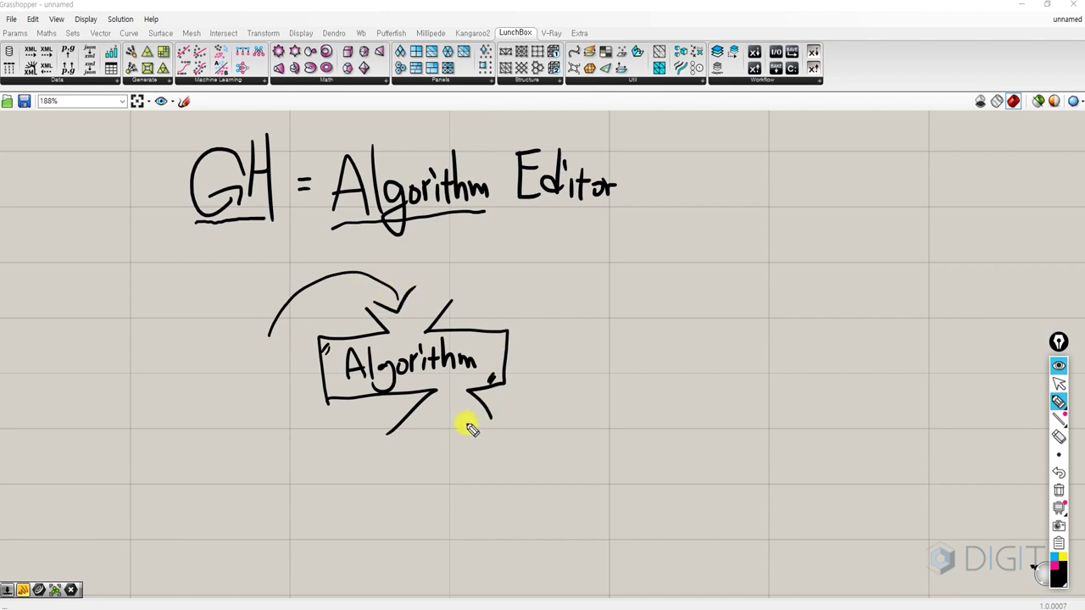
mouse_move(449, 419)
mouse_down()
mouse_move(562, 395)
mouse_move(573, 408)
mouse_up()
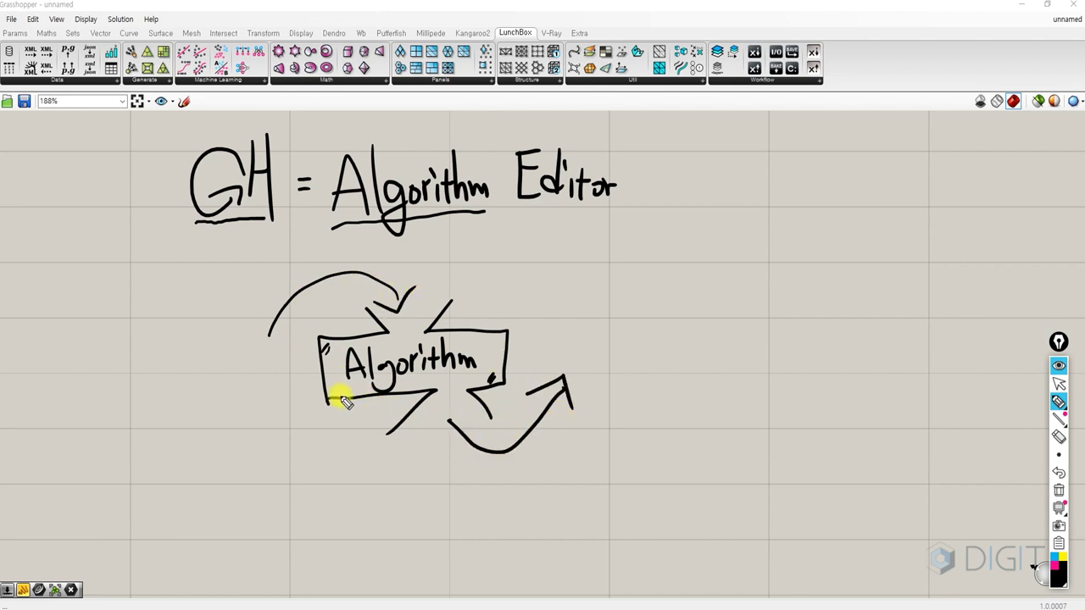
mouse_move(323, 349)
mouse_down()
mouse_move(317, 395)
mouse_move(426, 387)
mouse_move(322, 337)
mouse_up()
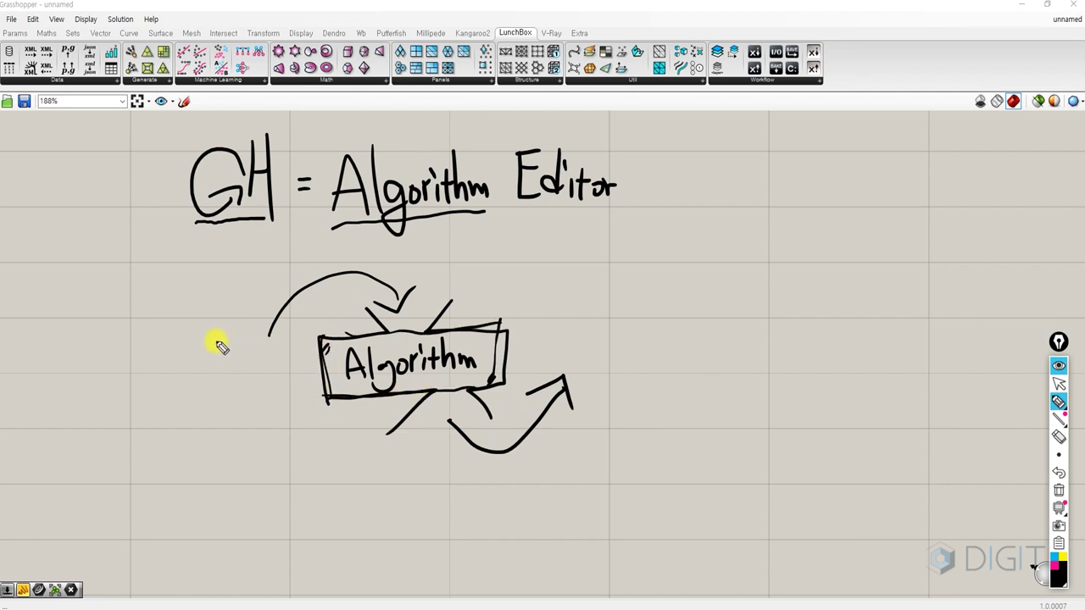
mouse_move(218, 291)
mouse_down()
mouse_move(245, 322)
mouse_move(263, 291)
mouse_up()
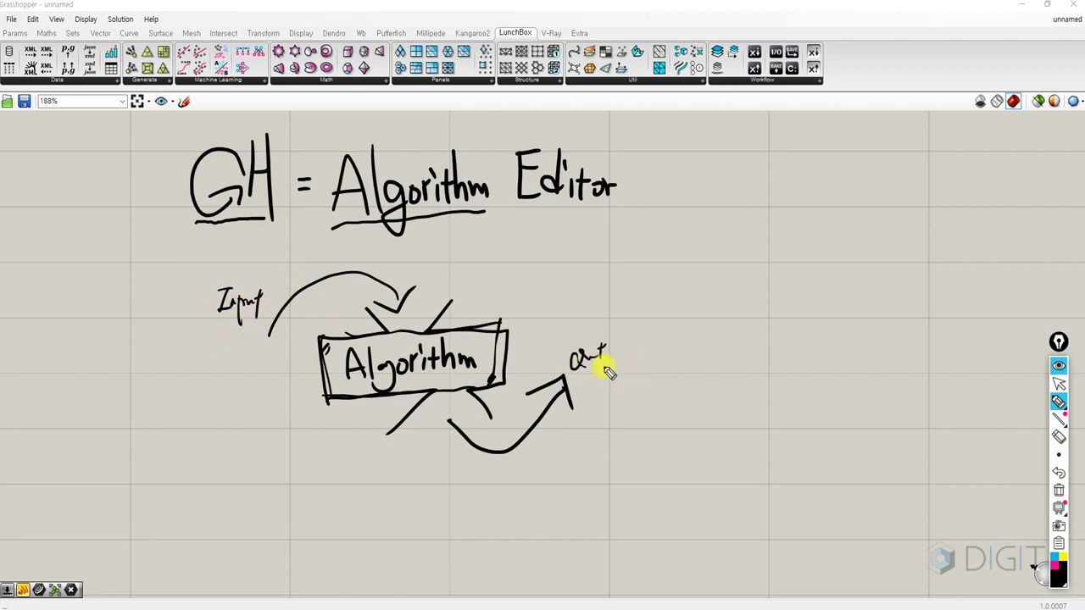
drag(609, 372, 629, 346)
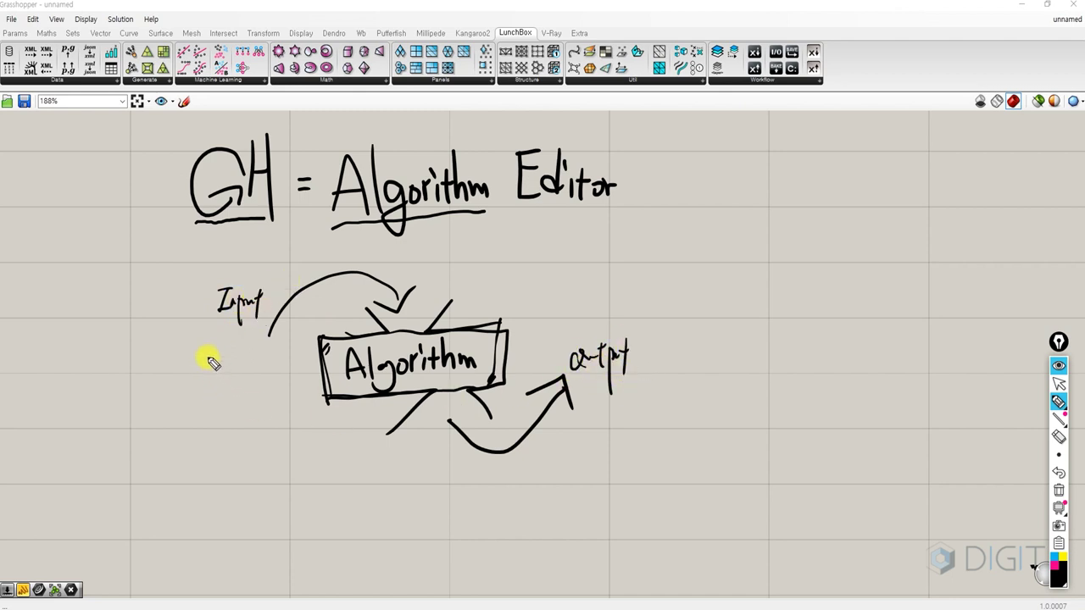
mouse_move(206, 348)
mouse_down()
mouse_move(219, 350)
mouse_move(208, 428)
mouse_move(235, 400)
mouse_move(258, 436)
mouse_up()
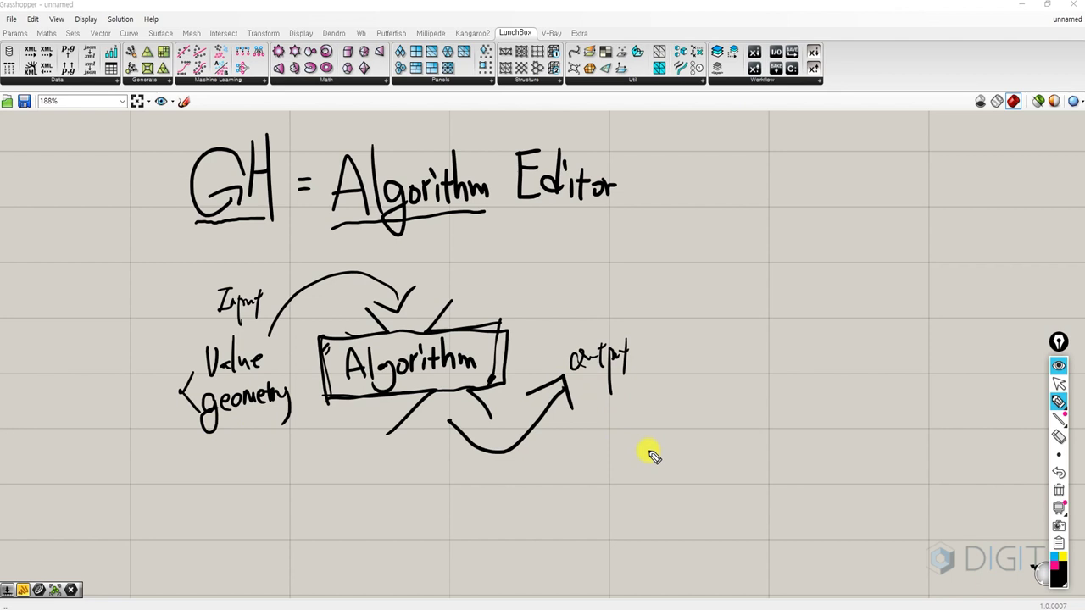
Trace the input and output arrows in yellow and label them "Set" and "Bake".
click(1055, 565)
click(1063, 558)
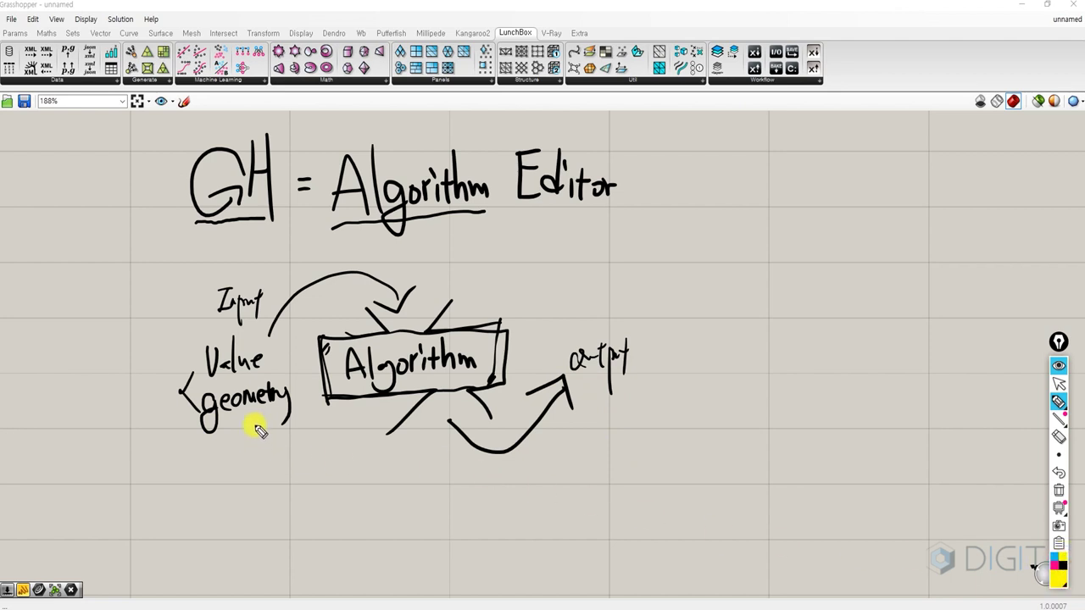
mouse_move(275, 324)
mouse_down()
mouse_move(310, 279)
mouse_move(399, 296)
mouse_up()
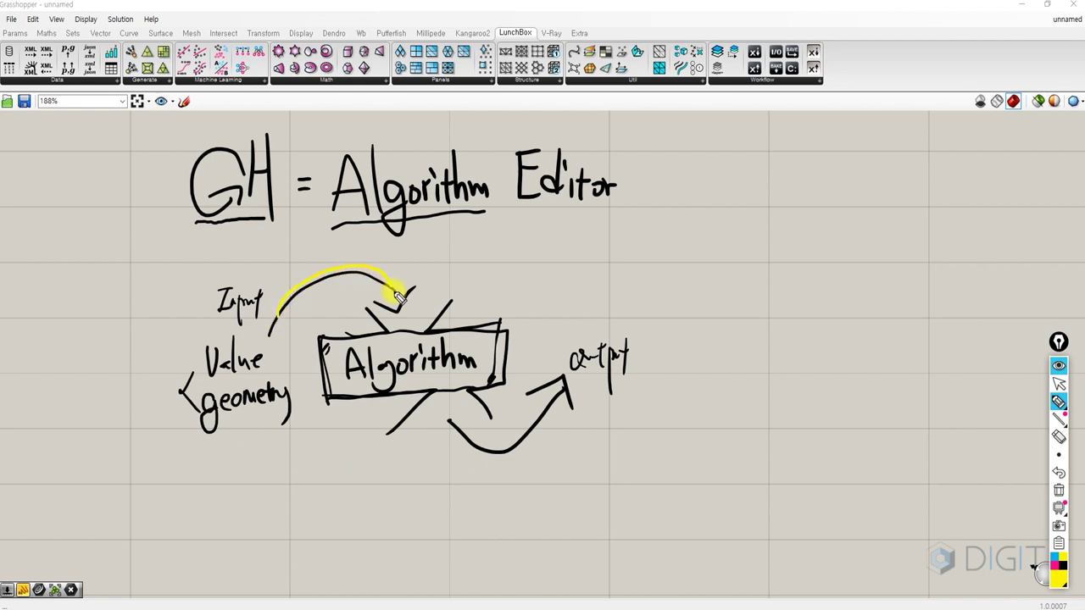
mouse_move(324, 298)
mouse_down()
mouse_move(315, 331)
mouse_move(348, 338)
mouse_up()
drag(341, 316, 356, 313)
mouse_move(457, 425)
mouse_down()
mouse_move(513, 440)
mouse_move(560, 377)
mouse_move(565, 396)
mouse_up()
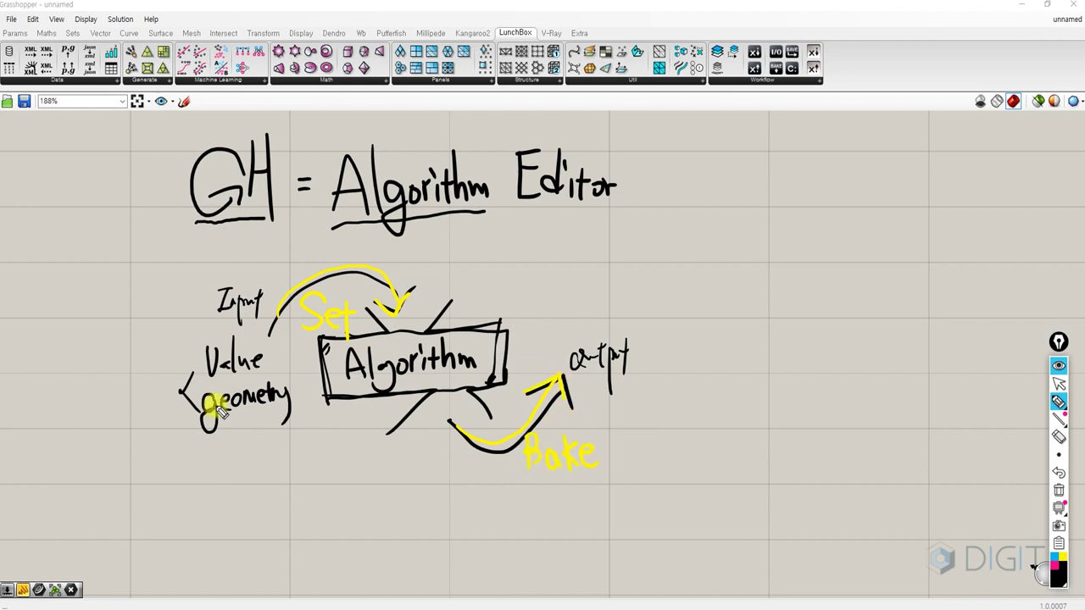
Underline "geometry" and "Value" in black and draw a stroke outward from the Algorithm box's lower opening.
drag(200, 420, 292, 419)
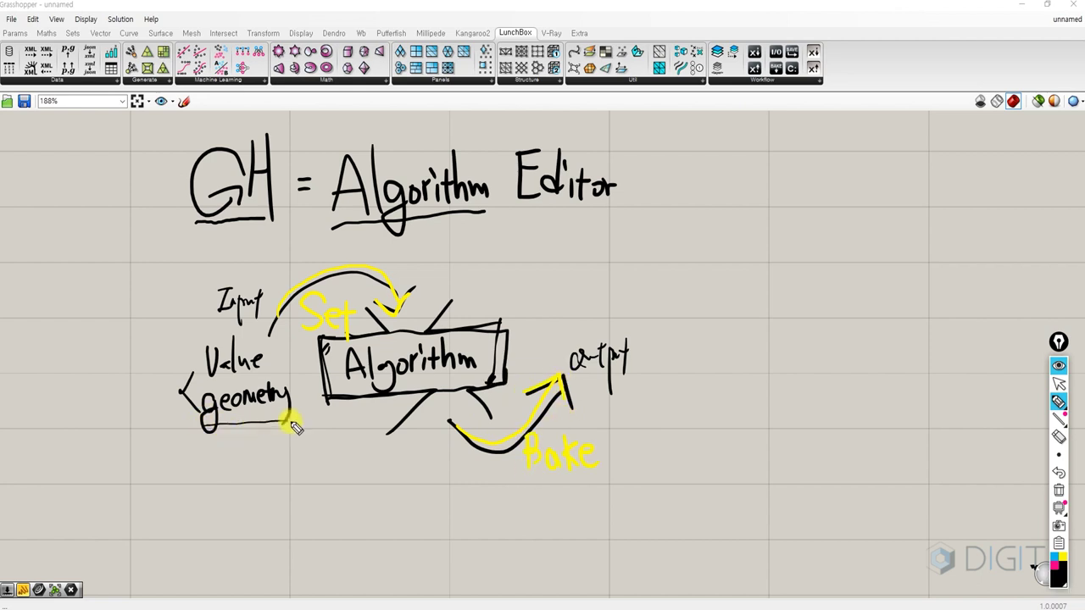
drag(206, 372, 262, 368)
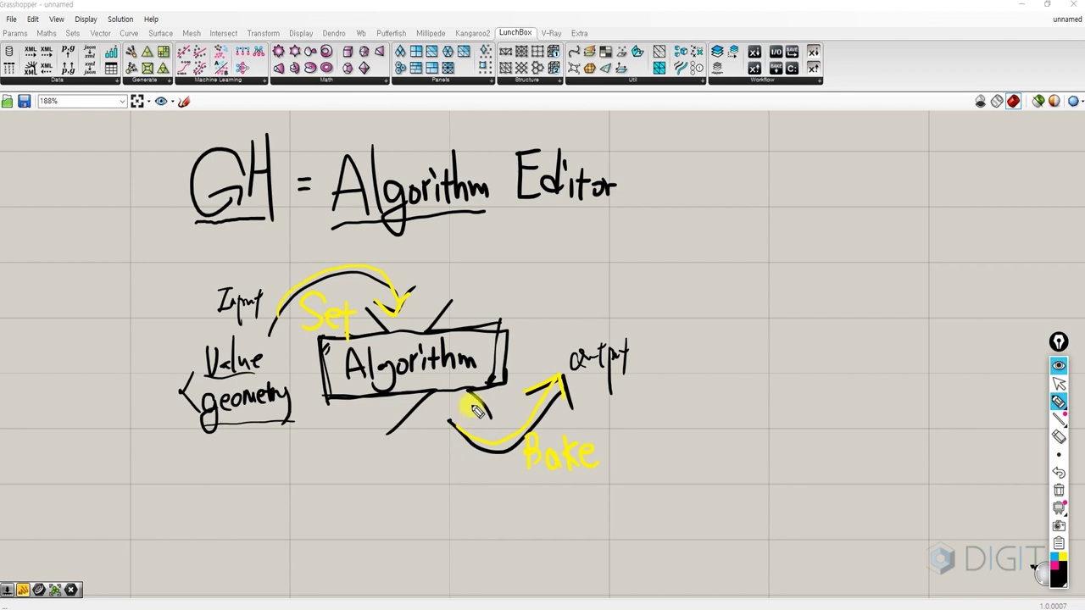
mouse_move(472, 408)
mouse_down()
mouse_move(499, 330)
mouse_move(700, 227)
mouse_move(699, 236)
mouse_up()
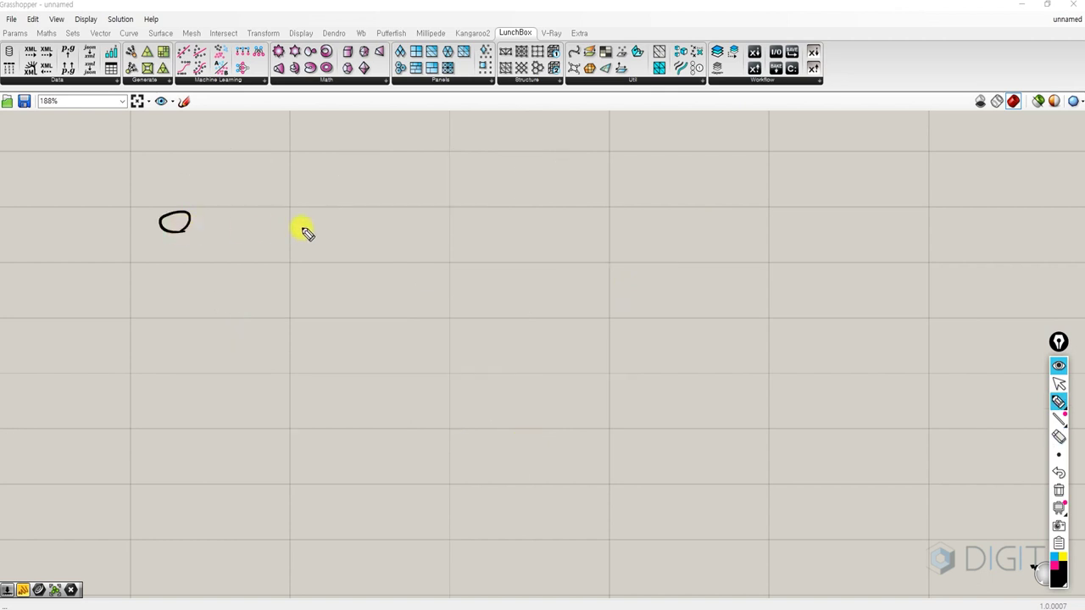
Draw a set of black ovals on the cleared canvas and connect them with lines into a branching chain.
mouse_move(303, 229)
mouse_down()
mouse_move(309, 216)
mouse_move(308, 232)
mouse_up()
drag(234, 324, 232, 324)
drag(391, 299, 392, 300)
drag(509, 255, 502, 253)
mouse_move(479, 344)
mouse_down()
mouse_move(455, 323)
mouse_move(475, 350)
mouse_up()
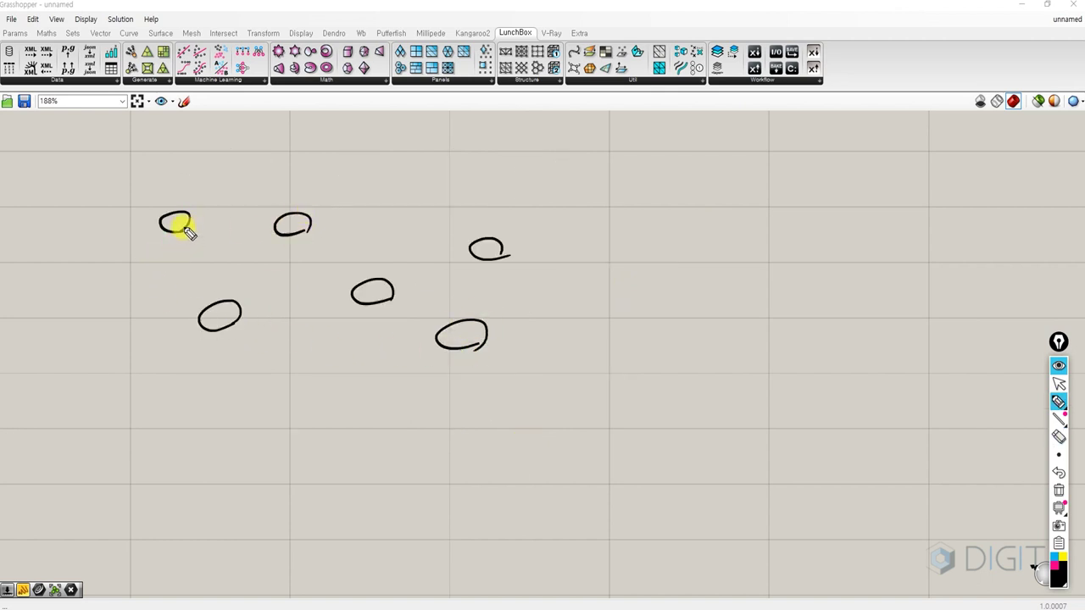
mouse_move(180, 226)
mouse_down()
mouse_move(291, 224)
mouse_move(232, 271)
mouse_move(222, 302)
mouse_up()
drag(295, 223, 373, 282)
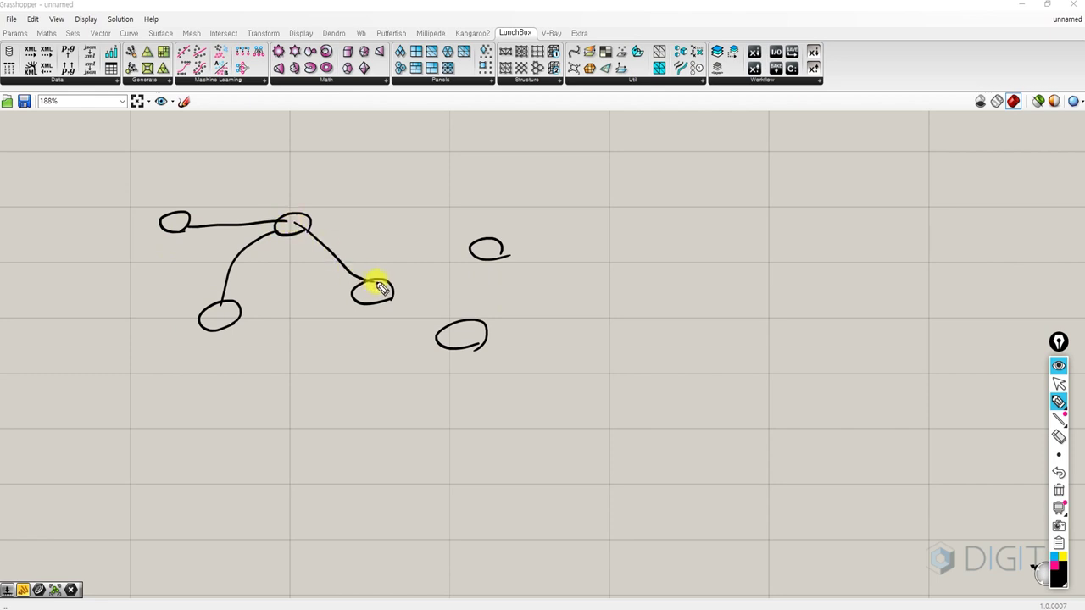
Draw a dotted arrow leading into the first oval of the chain and write "Set" beneath it.
click(73, 248)
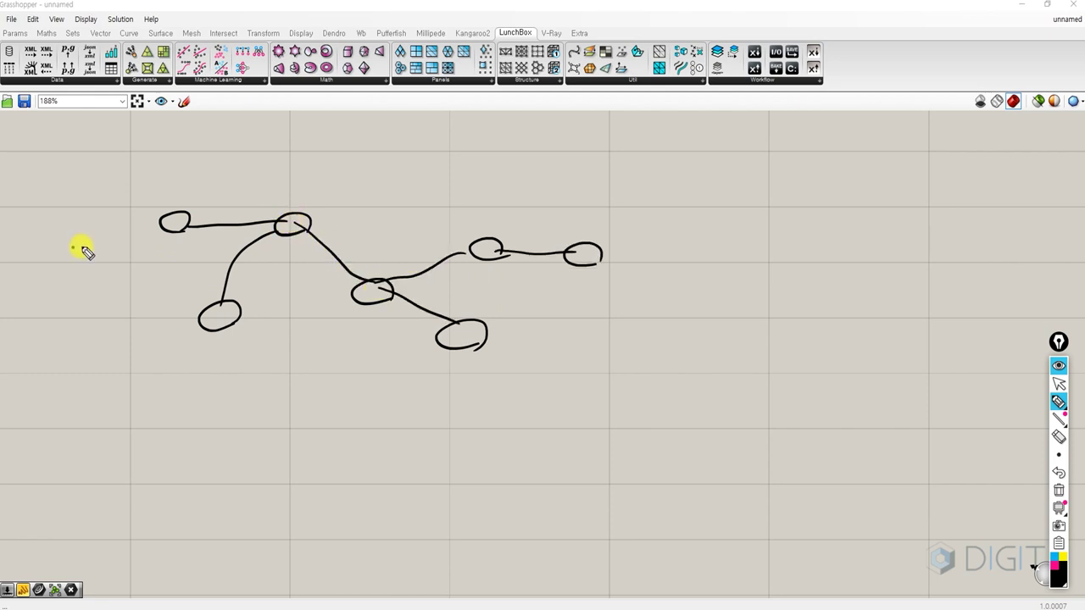
click(82, 247)
click(95, 243)
click(106, 239)
click(119, 235)
click(130, 233)
click(143, 230)
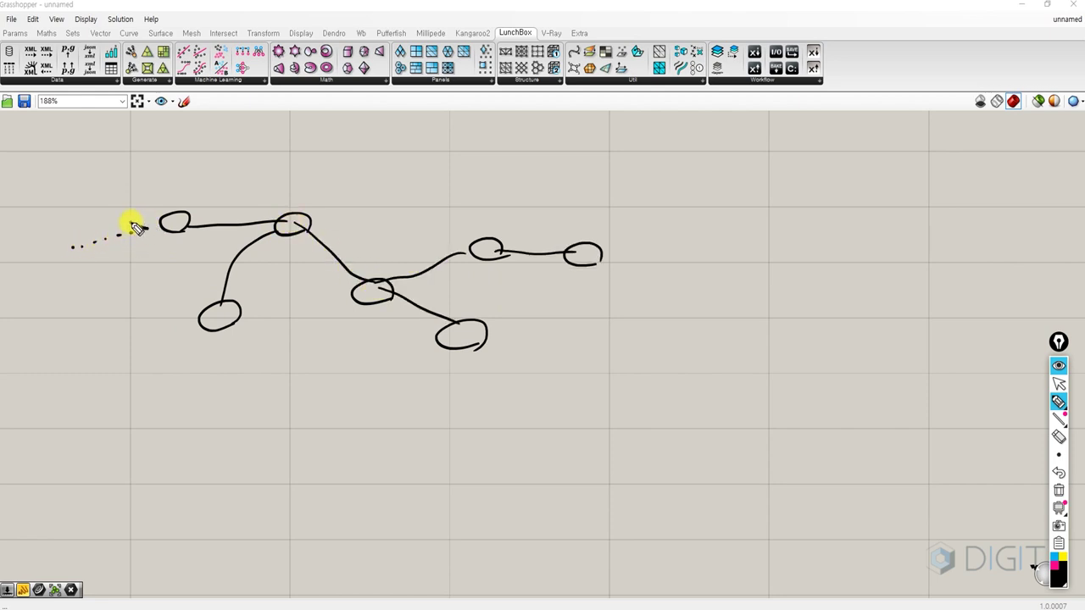
drag(133, 227, 140, 244)
drag(96, 258, 78, 288)
drag(100, 280, 109, 290)
drag(110, 264, 113, 292)
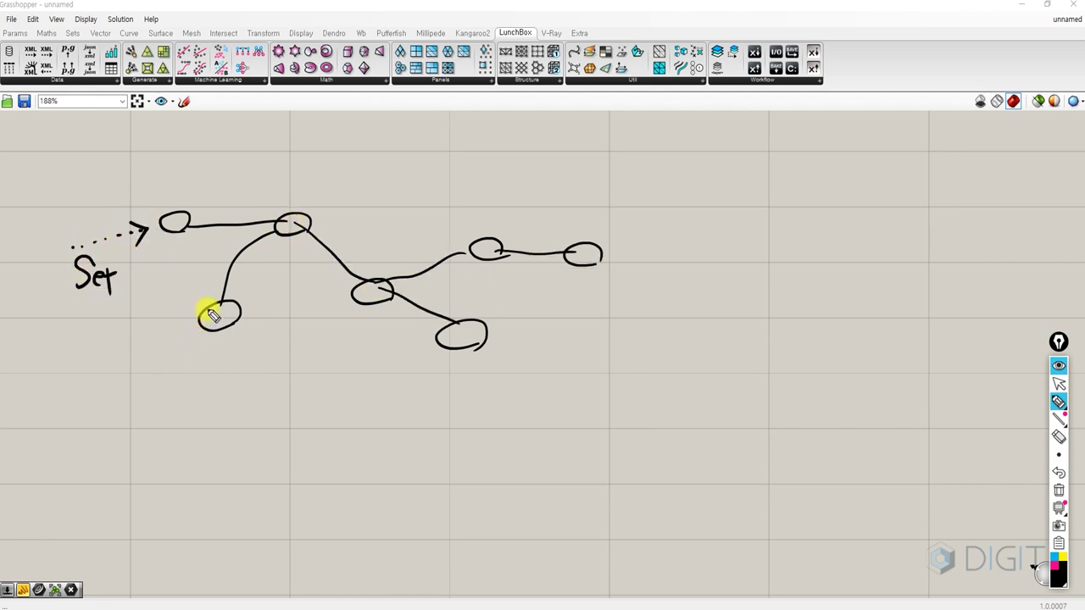
Hatch the unlabelled oval below the first one, label it "Value", and write "Geometry" above the first oval.
drag(207, 313, 205, 324)
drag(216, 311, 219, 323)
drag(232, 312, 207, 344)
drag(212, 349, 245, 350)
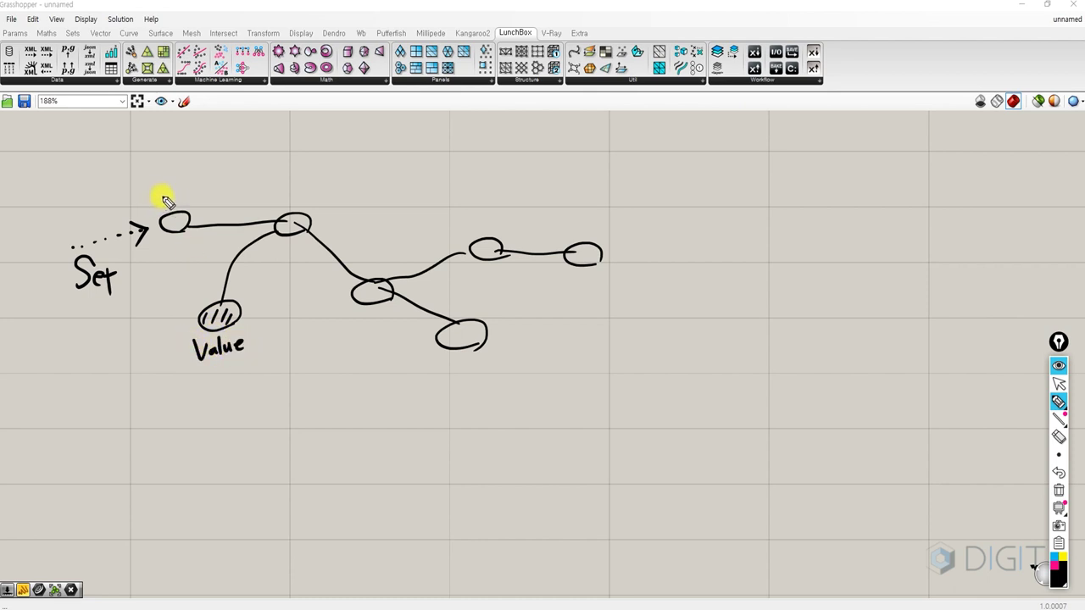
drag(155, 189, 182, 205)
drag(181, 195, 220, 204)
Mark the connecting lines with small circles and frame the whole diagram with two opposite corner brackets.
drag(236, 222, 251, 246)
drag(329, 253, 339, 258)
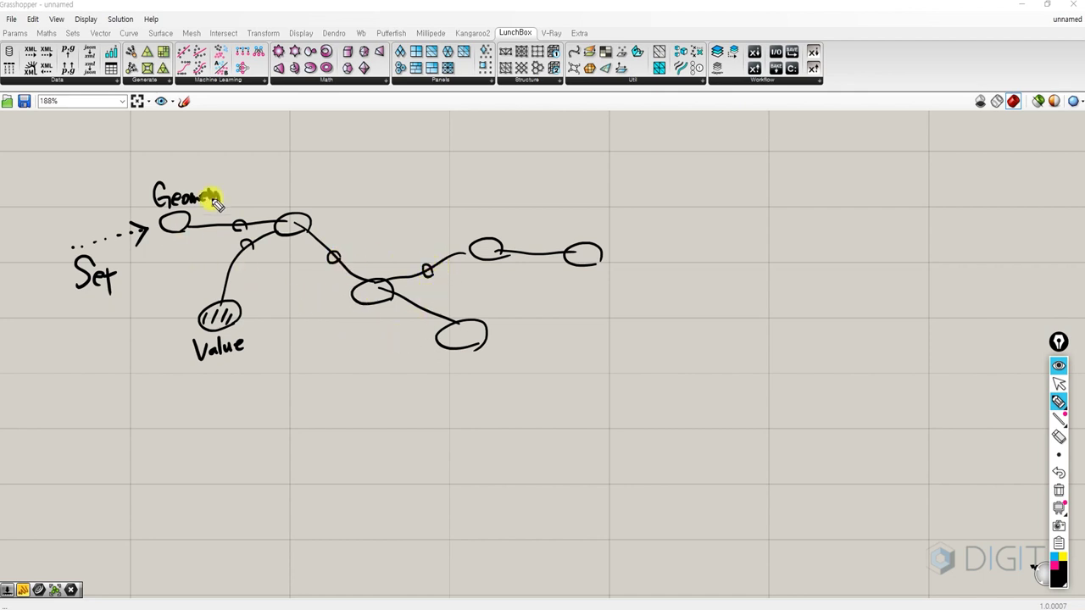
drag(137, 168, 119, 192)
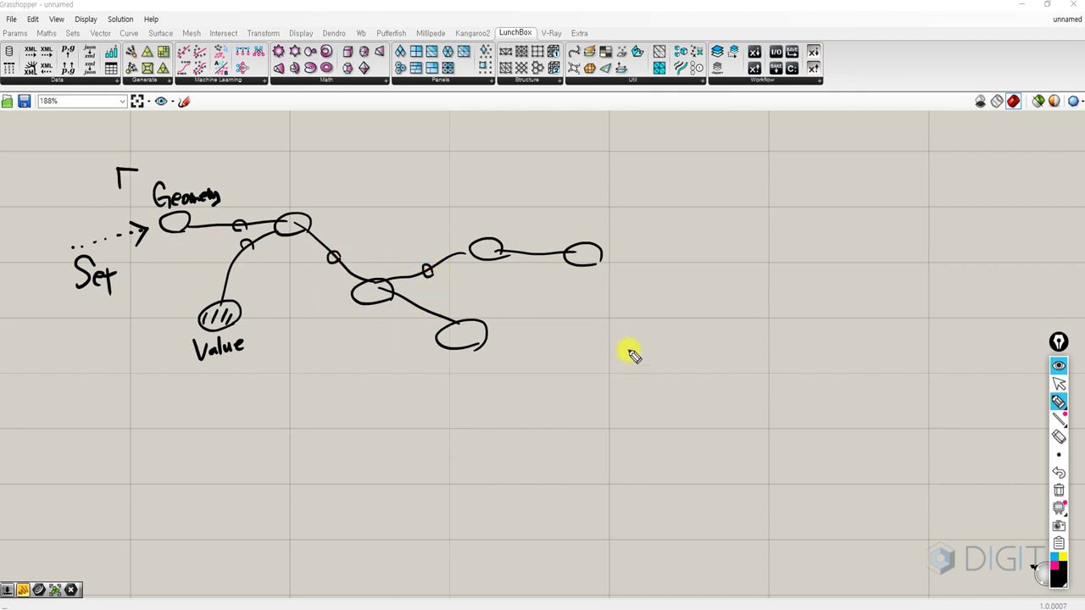
drag(630, 350, 606, 376)
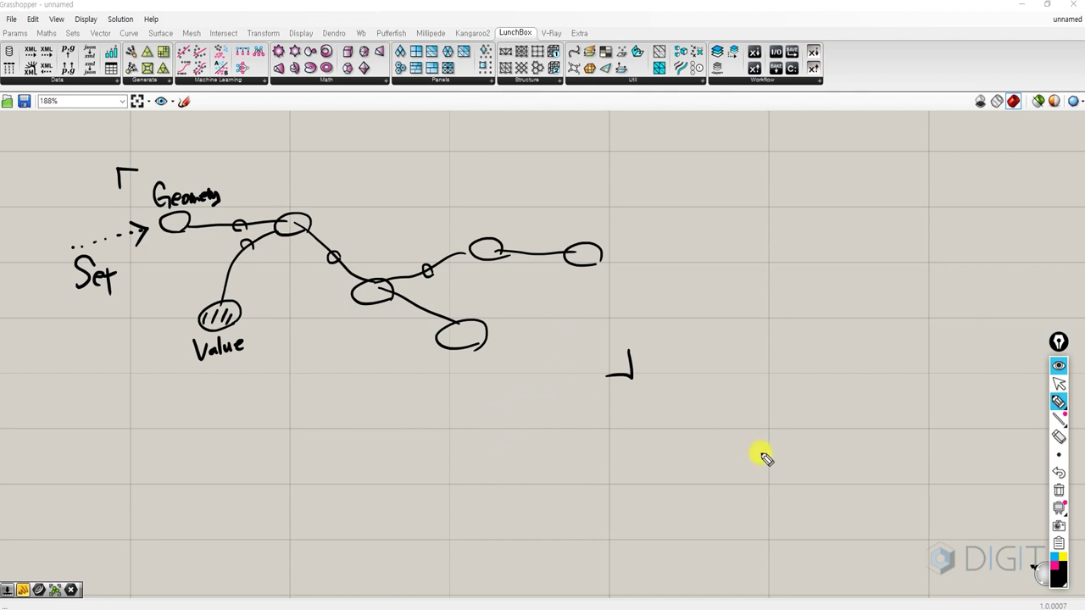
In yellow, underline "Geometry", hatch the first two upper ovals, and label an oval "Node" and a connecting line "Wire".
click(1063, 557)
drag(168, 219, 219, 208)
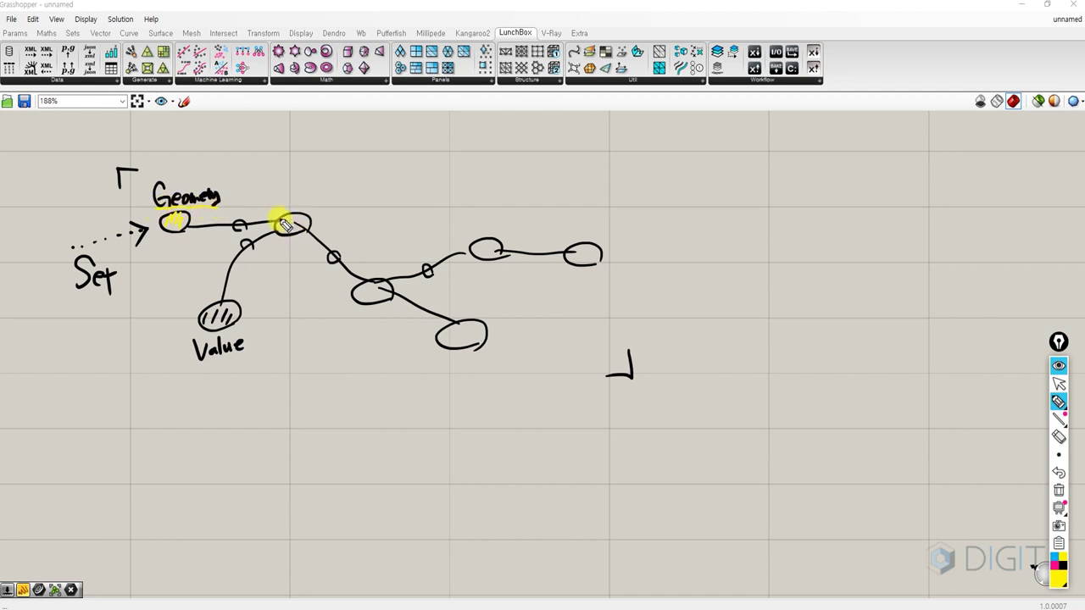
drag(298, 231, 285, 223)
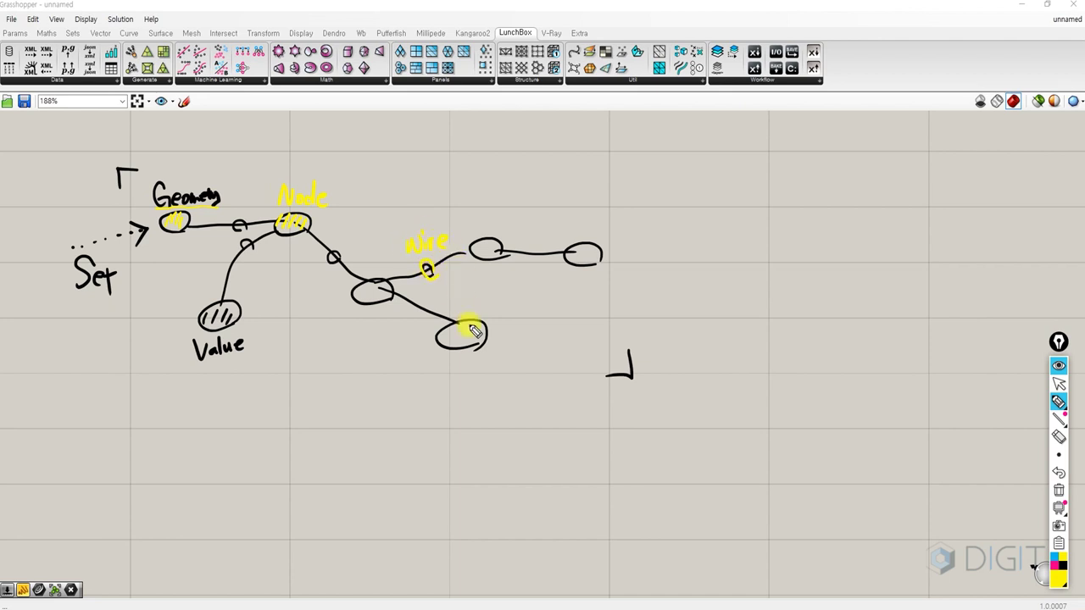
Replace the sketch with a new black diagram of five ovals, with one chained pair and two lower ovals feeding a large one.
click(1065, 573)
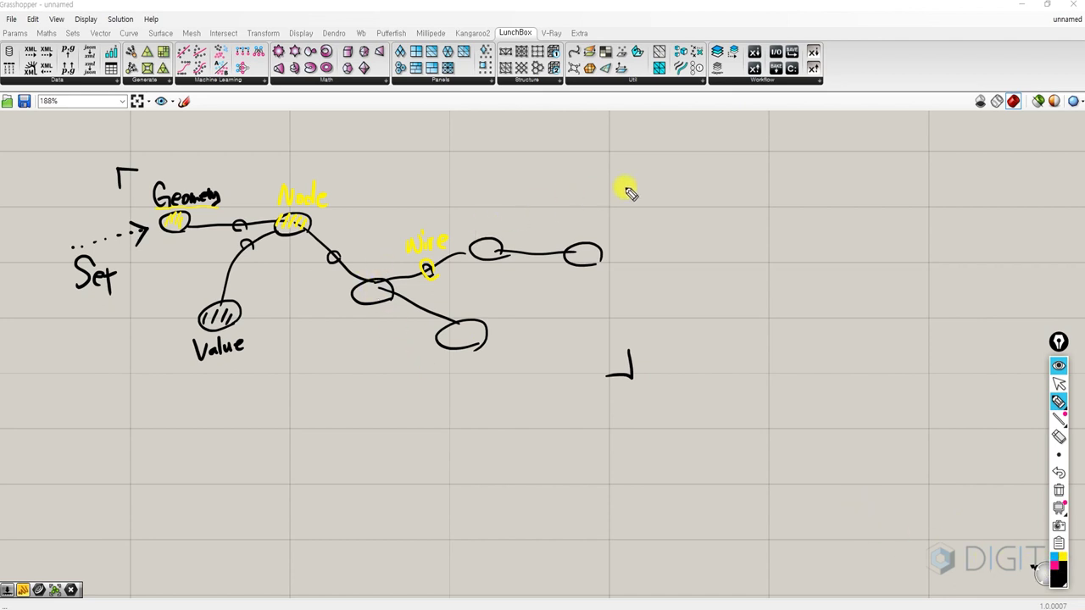
drag(671, 190, 627, 188)
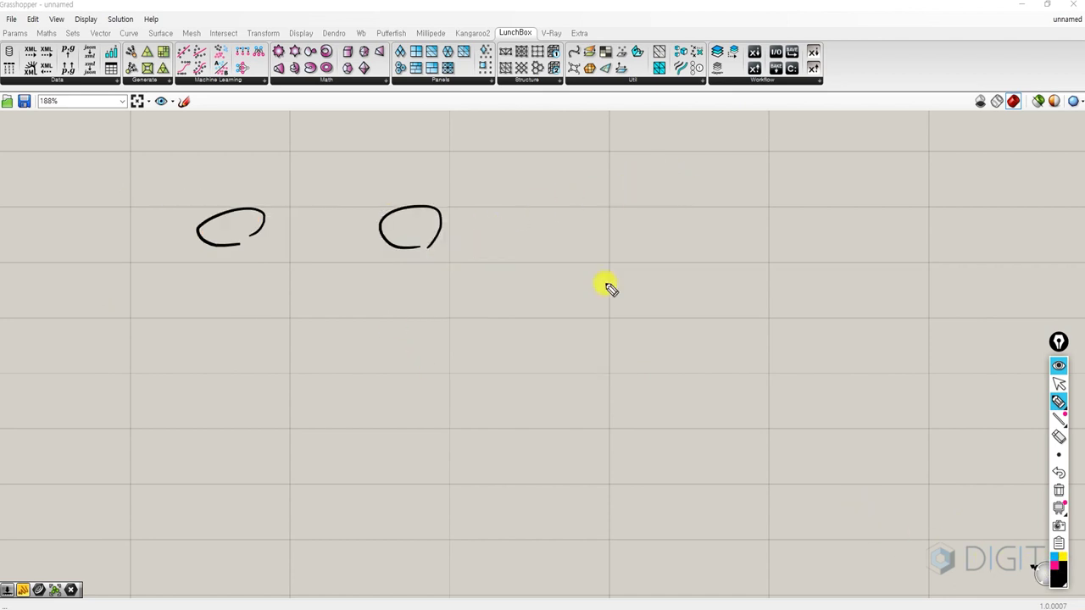
mouse_move(609, 290)
mouse_down()
mouse_move(585, 241)
mouse_move(610, 290)
mouse_up()
drag(334, 354, 364, 353)
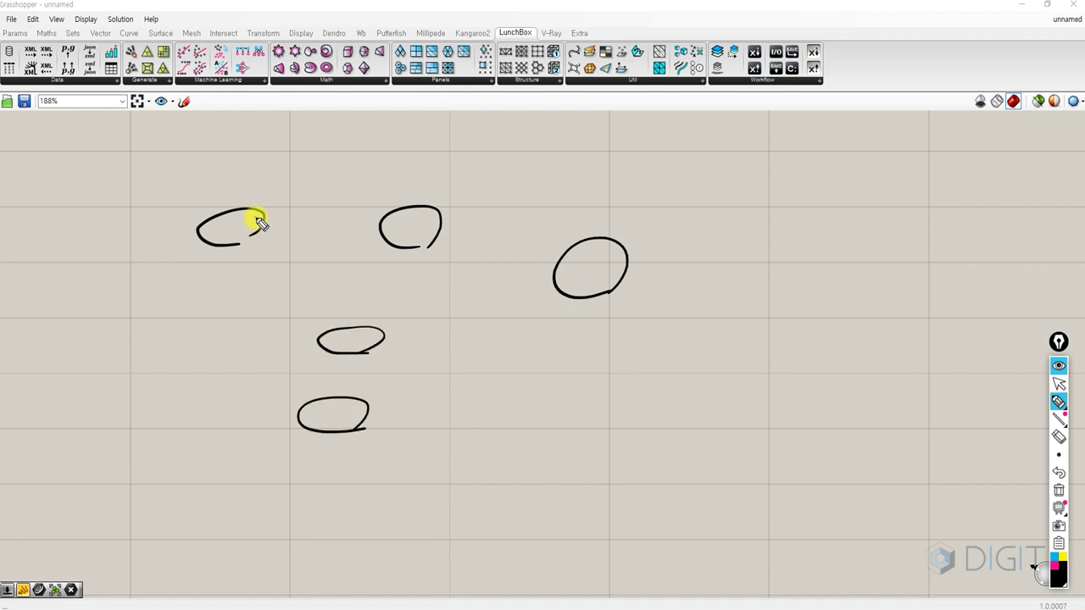
mouse_move(255, 219)
mouse_down()
mouse_move(383, 208)
mouse_move(547, 263)
mouse_up()
drag(362, 335, 555, 287)
mouse_move(366, 404)
mouse_down()
mouse_move(502, 305)
mouse_move(555, 286)
mouse_up()
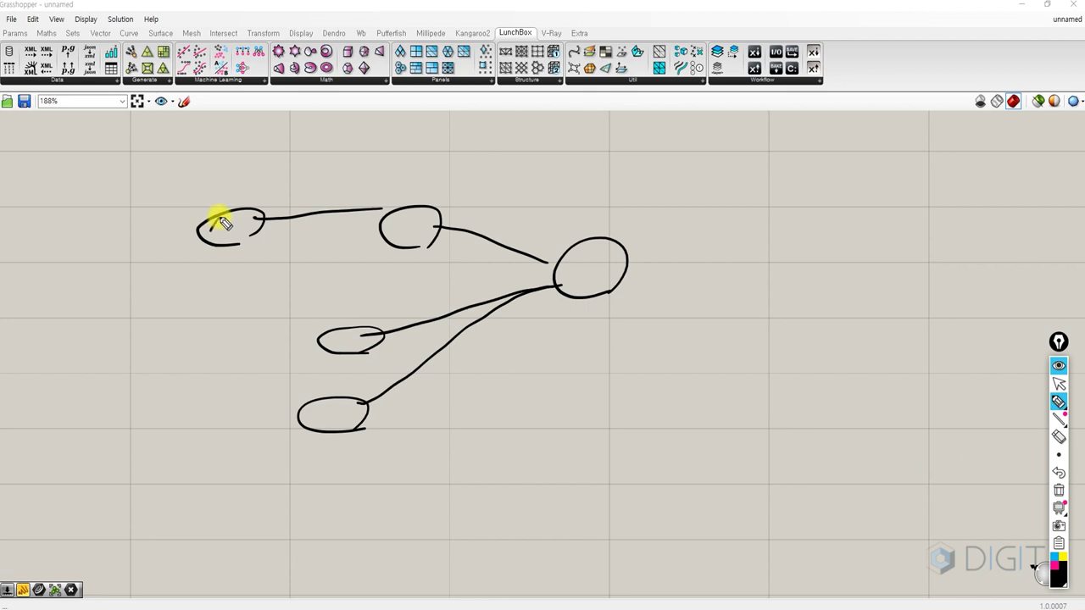
Hatch the first oval, label it "3crvs", and draw a dotted arrow into it labelled "Set".
drag(227, 216, 219, 233)
mouse_move(239, 215)
mouse_down()
mouse_move(227, 231)
mouse_move(240, 231)
mouse_up()
drag(255, 217, 247, 230)
drag(203, 188, 205, 207)
drag(217, 194, 242, 192)
drag(251, 190, 243, 203)
mouse_move(110, 276)
mouse_down()
mouse_move(173, 240)
mouse_move(179, 248)
mouse_move(139, 293)
mouse_move(169, 295)
mouse_up()
Write "Loft" and "panel" inside the next two ovals, and hatch the two lower ovals, labelling each "value".
mouse_move(265, 219)
mouse_down()
mouse_move(351, 211)
mouse_move(399, 219)
mouse_move(424, 240)
mouse_up()
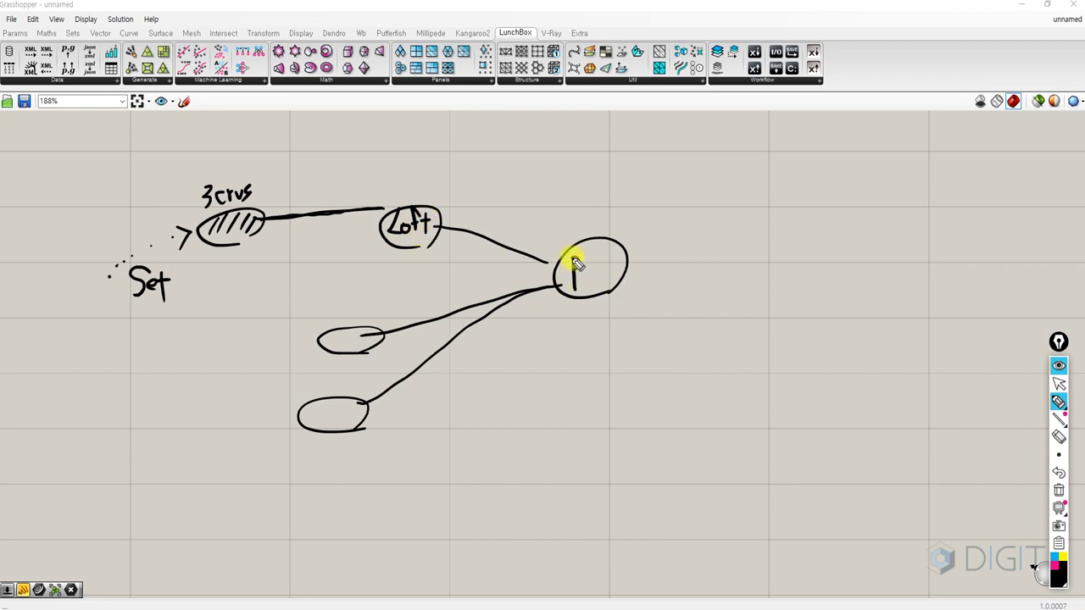
drag(607, 267, 611, 272)
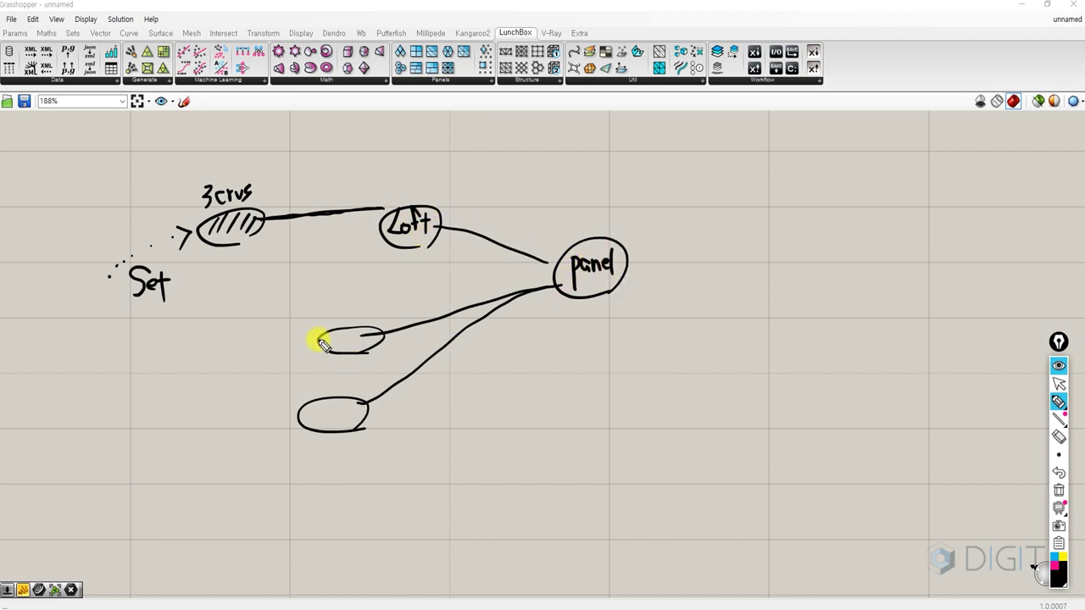
drag(338, 335, 342, 341)
drag(352, 333, 357, 339)
drag(329, 407, 336, 414)
drag(338, 406, 346, 412)
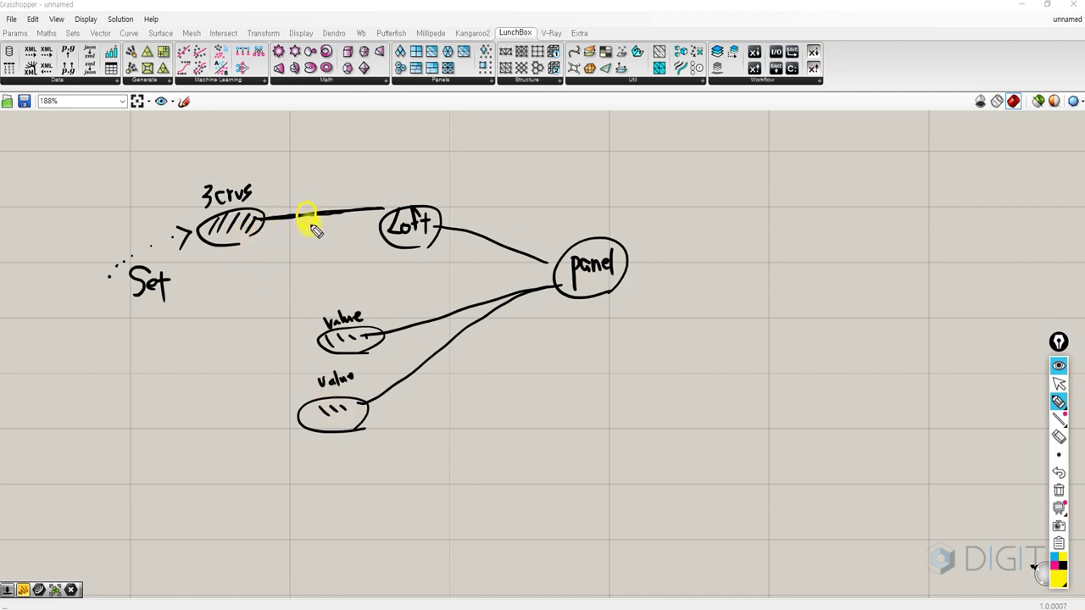
In yellow, mark the data flow from the curves to Loft and on to panel, with a circled mark above Loft.
mouse_move(295, 194)
mouse_down()
mouse_move(338, 194)
mouse_move(333, 201)
mouse_up()
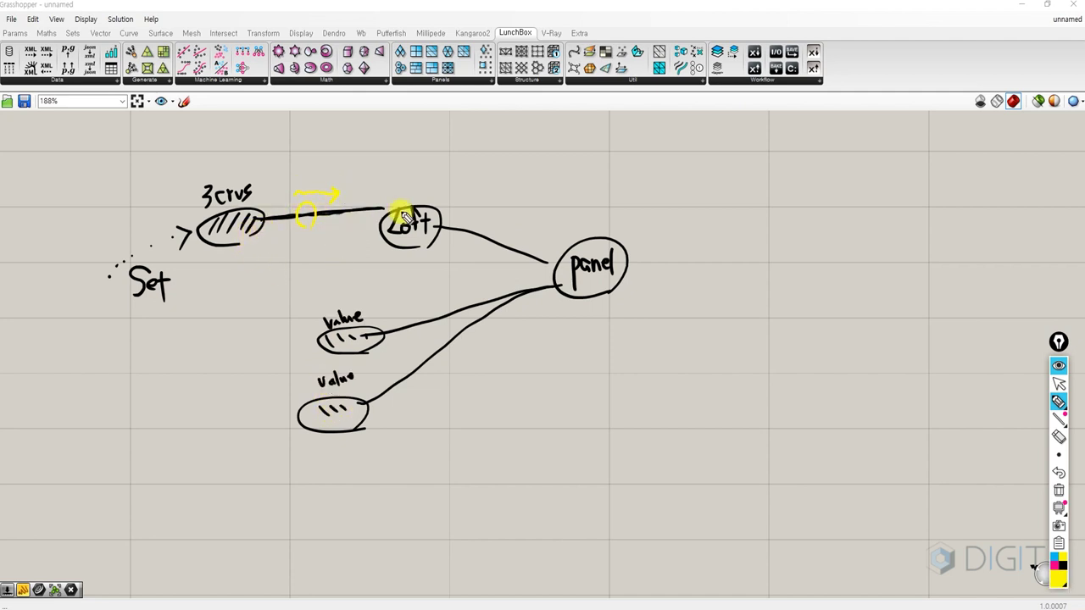
drag(413, 179, 433, 212)
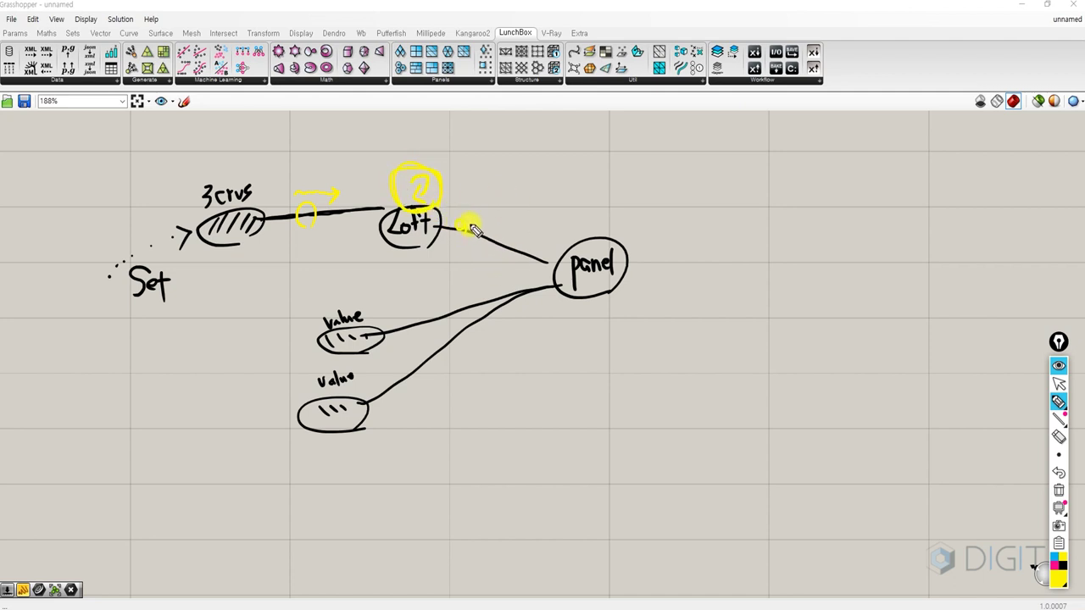
drag(517, 238, 516, 254)
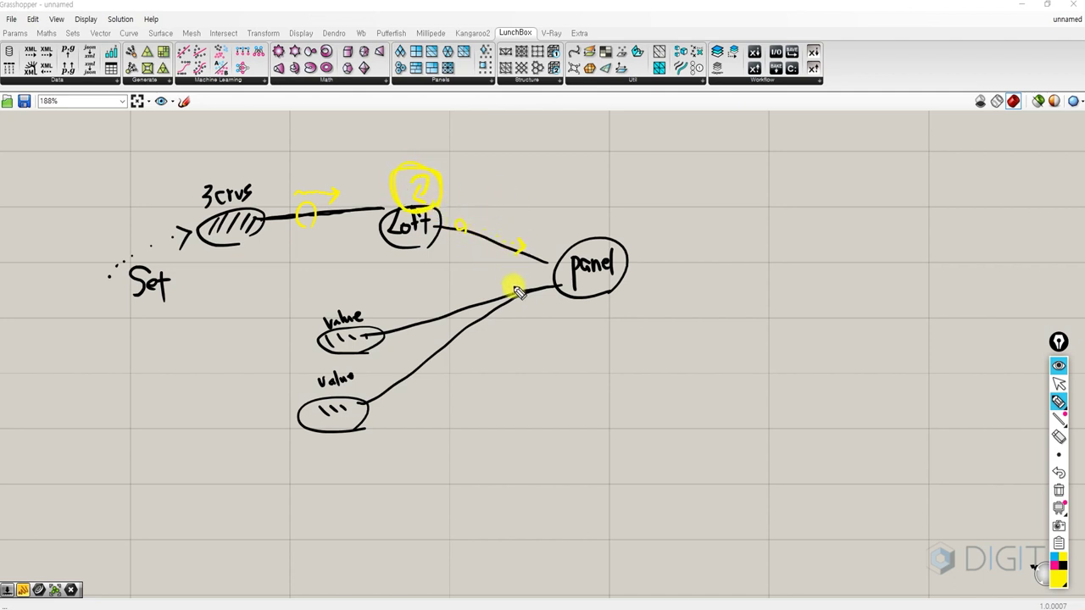
Draw dotted yellow arrows along both value lines, then circle the panel oval and add a circled mark above it.
click(413, 328)
click(426, 321)
click(437, 318)
drag(449, 306, 486, 330)
click(436, 359)
click(444, 352)
click(452, 346)
click(462, 339)
mouse_move(618, 280)
mouse_down()
mouse_move(549, 271)
mouse_move(593, 222)
mouse_move(570, 197)
mouse_move(604, 239)
mouse_up()
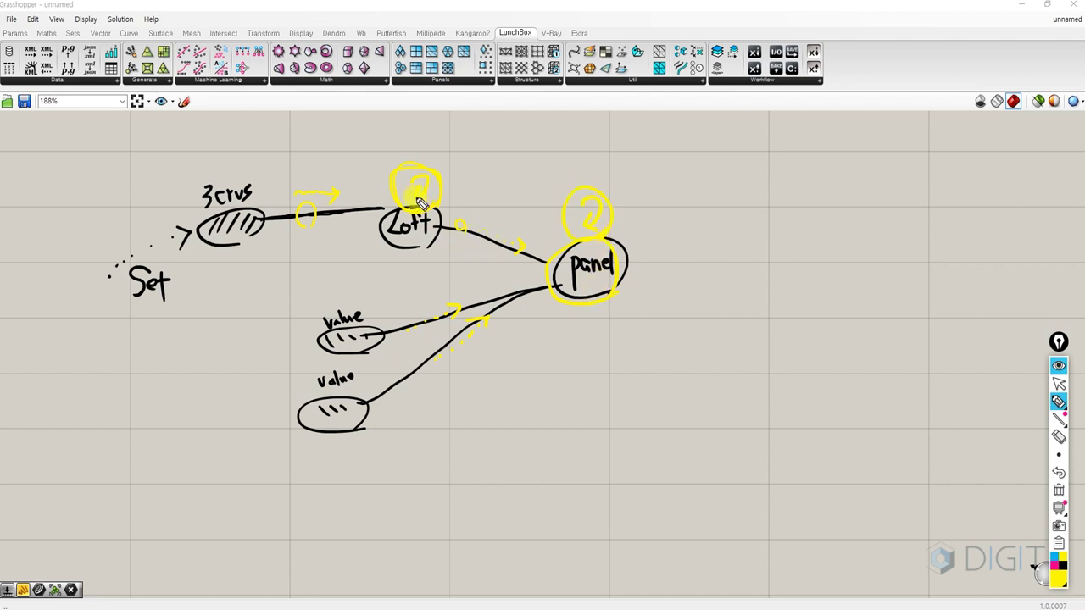
Draw a dotted black arrow leading out of the panel oval to represent the output.
click(1062, 568)
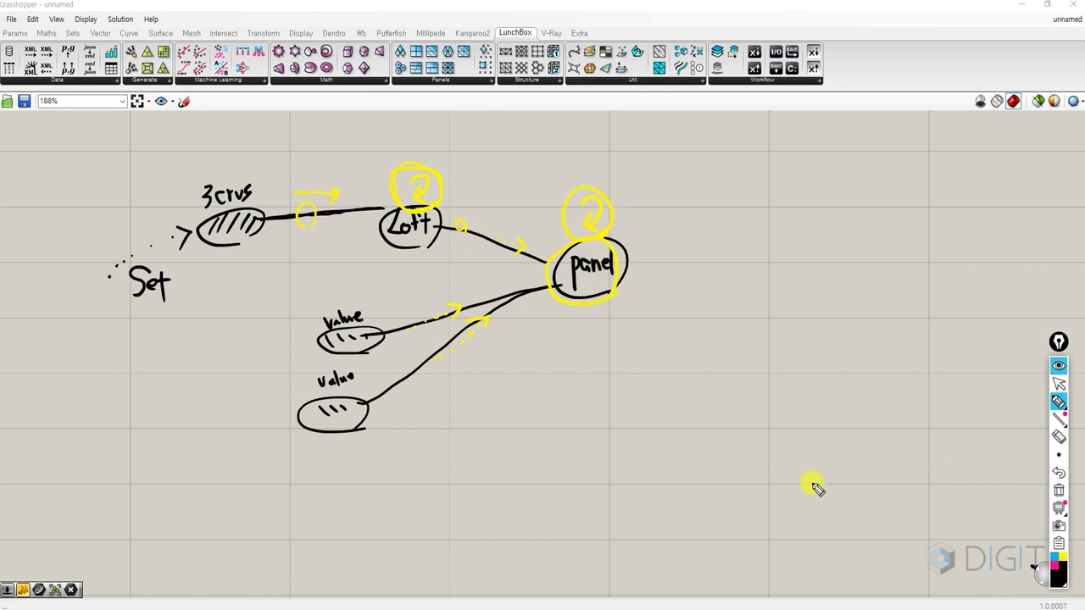
click(630, 269)
click(644, 272)
click(656, 273)
mouse_move(664, 280)
mouse_down()
mouse_move(671, 267)
mouse_move(676, 310)
mouse_move(719, 317)
mouse_move(683, 354)
mouse_up()
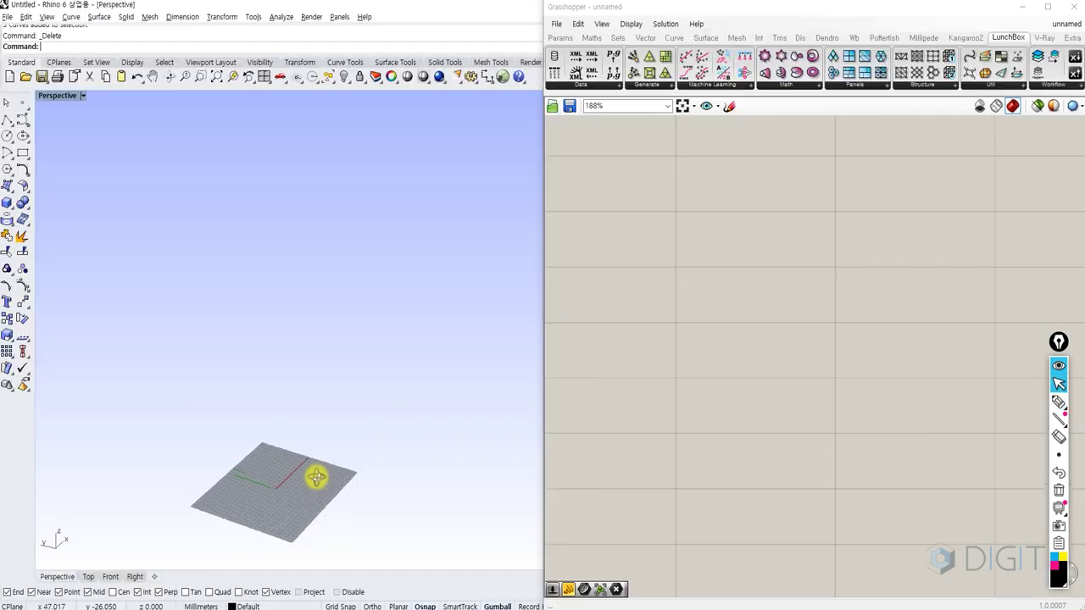
Show Grasshopper's Params components and examine the Rhino command line and Perspective viewport alongside the Grasshopper window.
mouse_move(314, 477)
right_down()
mouse_move(305, 484)
mouse_move(307, 474)
right_up()
scroll(307, 474, up, 3)
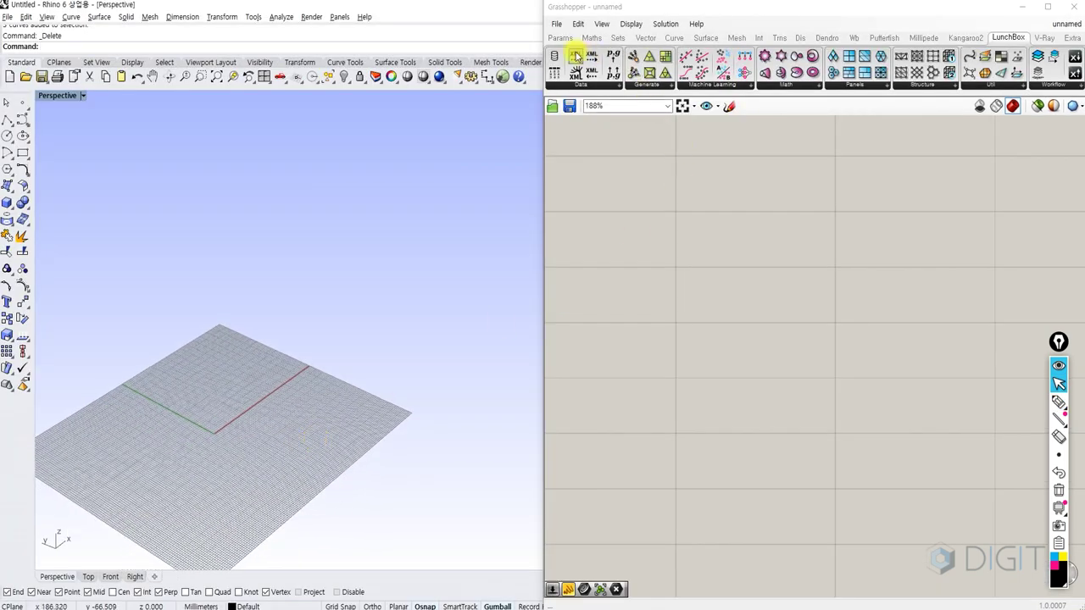
click(562, 38)
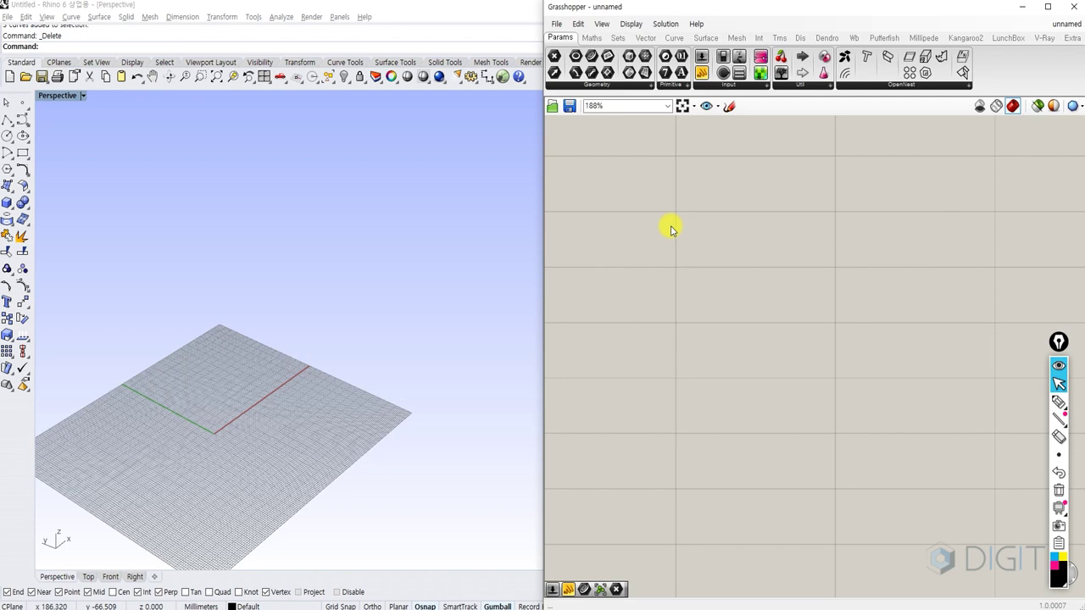
click(59, 51)
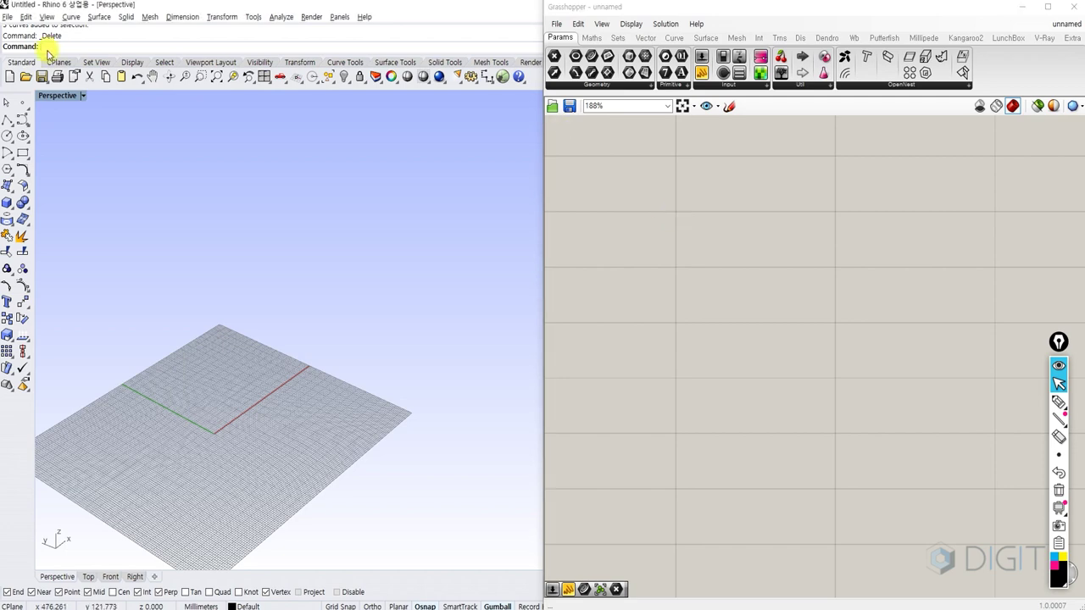
mouse_move(703, 12)
mouse_down()
mouse_move(685, 8)
mouse_move(685, 20)
mouse_up()
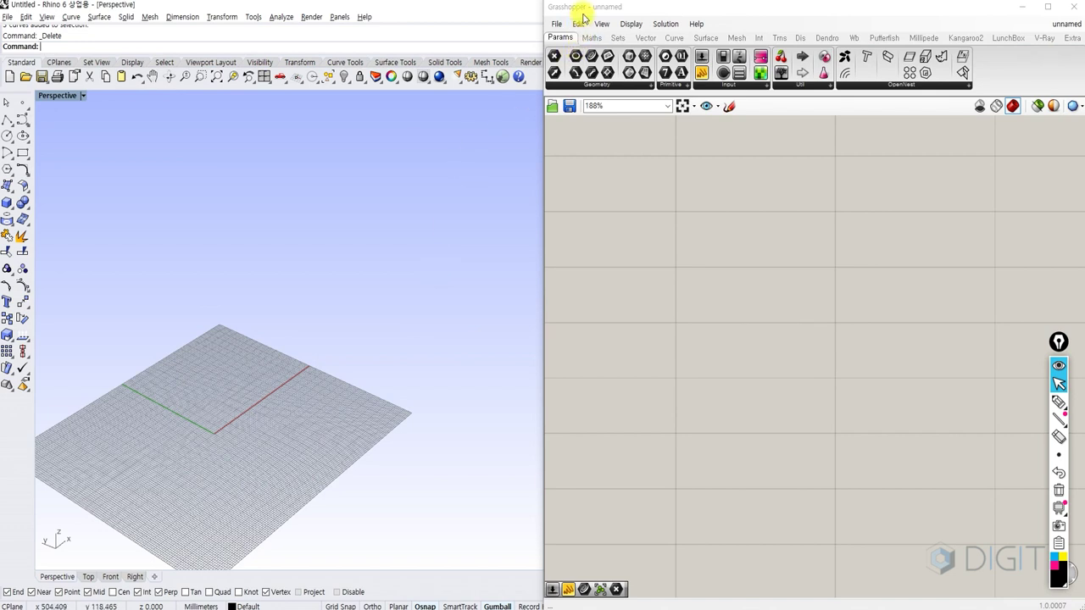
drag(581, 12, 564, 121)
drag(750, 109, 1081, 198)
scroll(283, 310, down, 3)
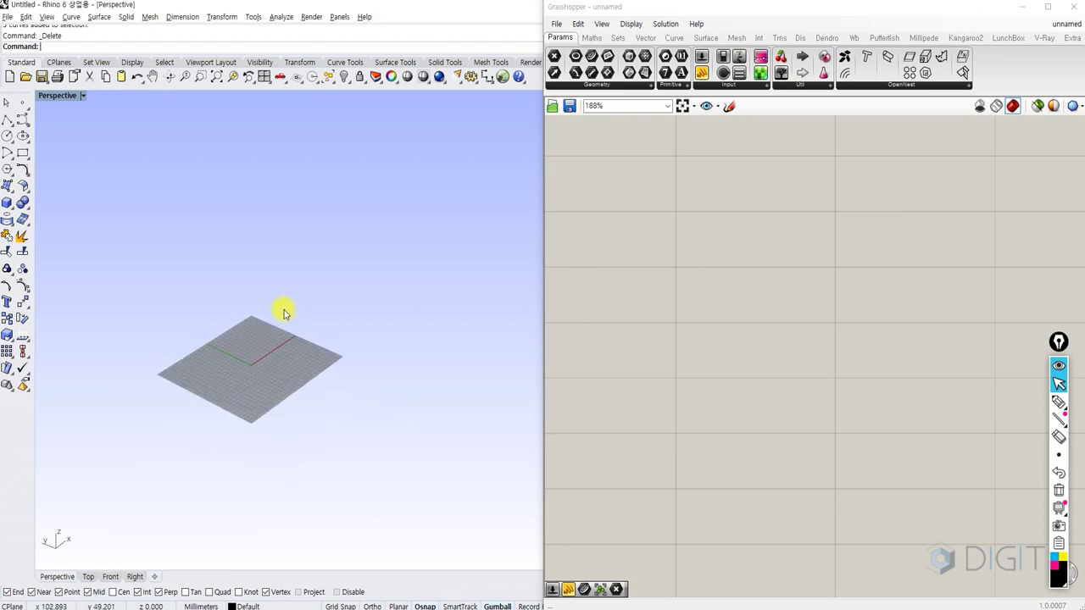
scroll(100, 393, up, 4)
scroll(339, 347, up, 3)
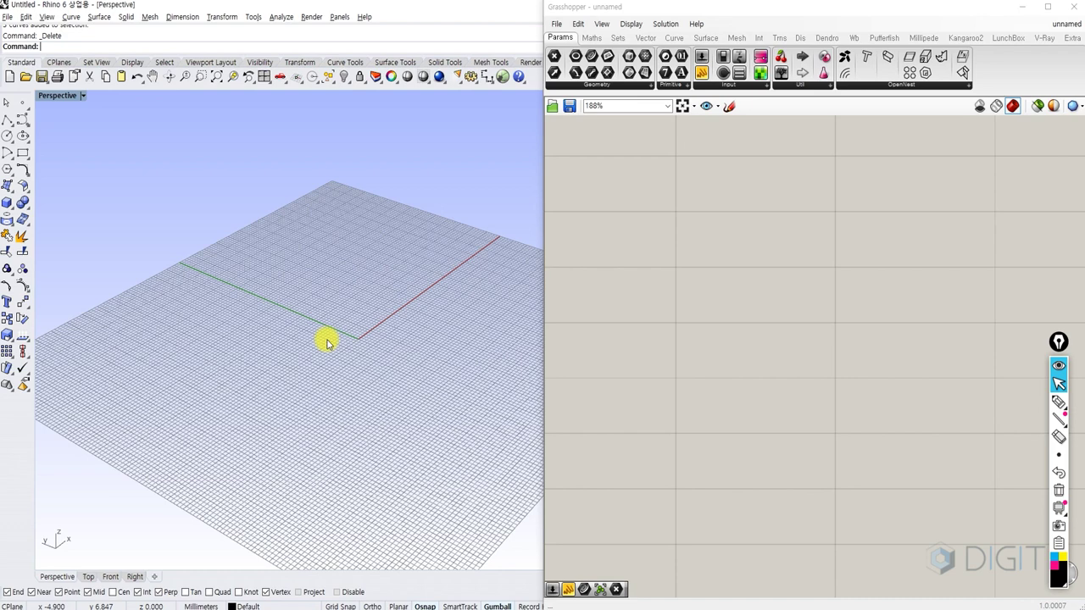
click(606, 167)
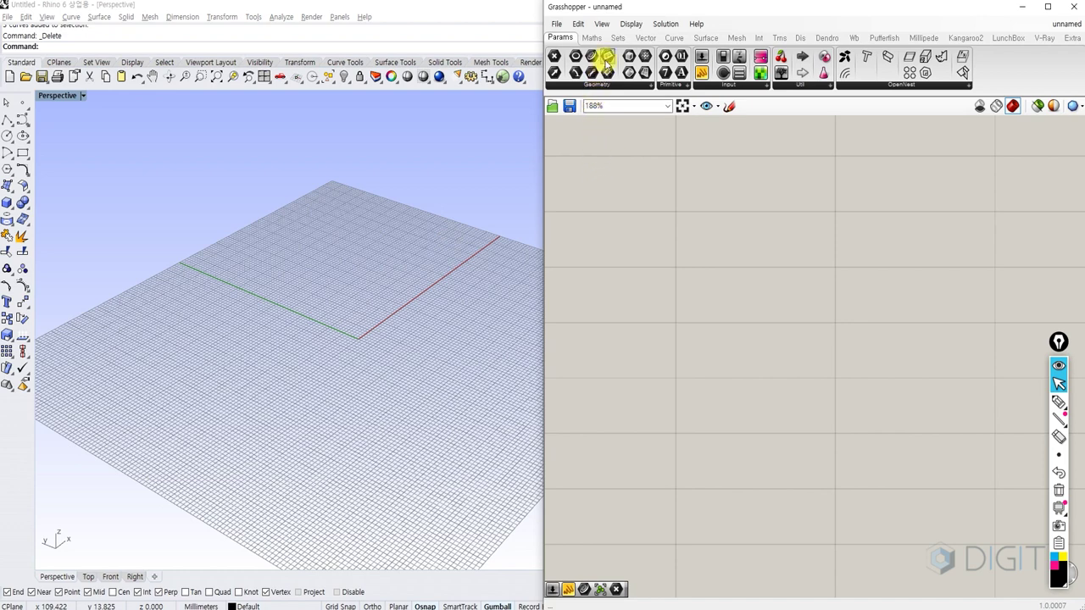
Examine Grasshopper's display options, including Draw Icons, without changing them.
click(631, 24)
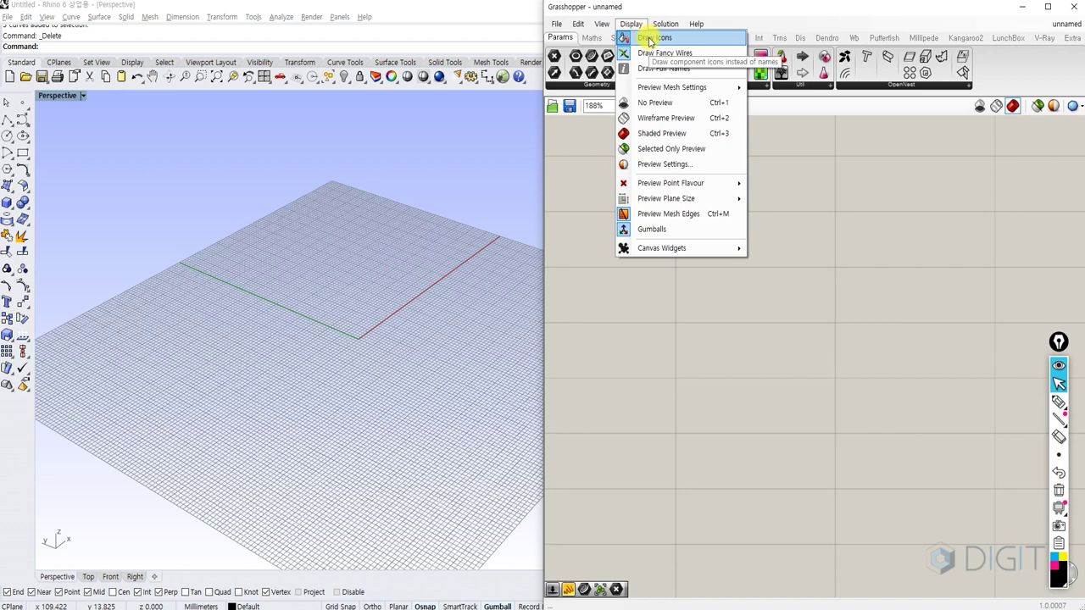
click(803, 262)
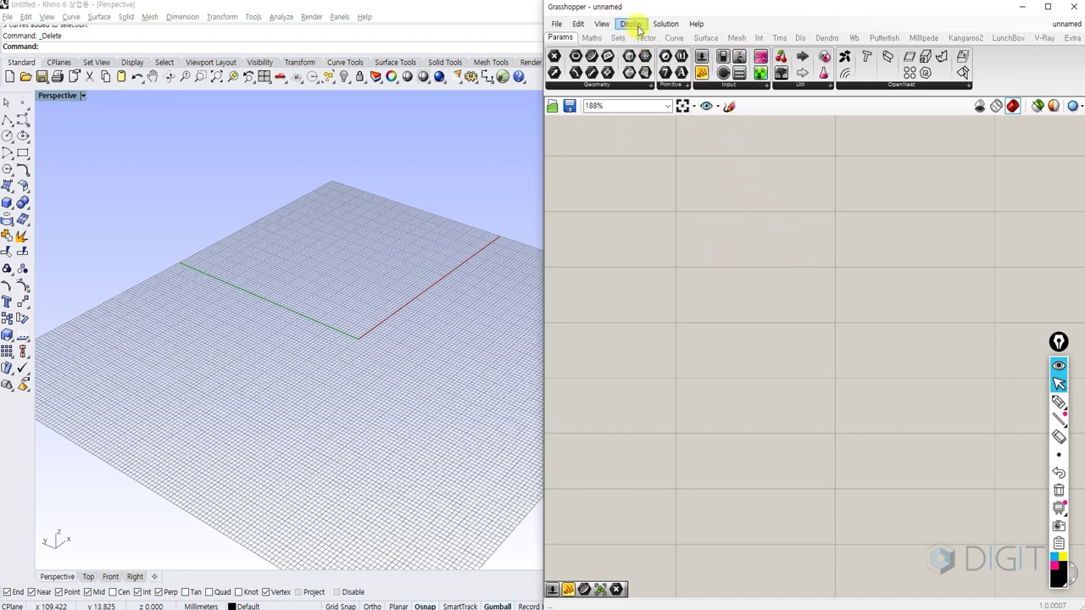
click(634, 23)
click(802, 241)
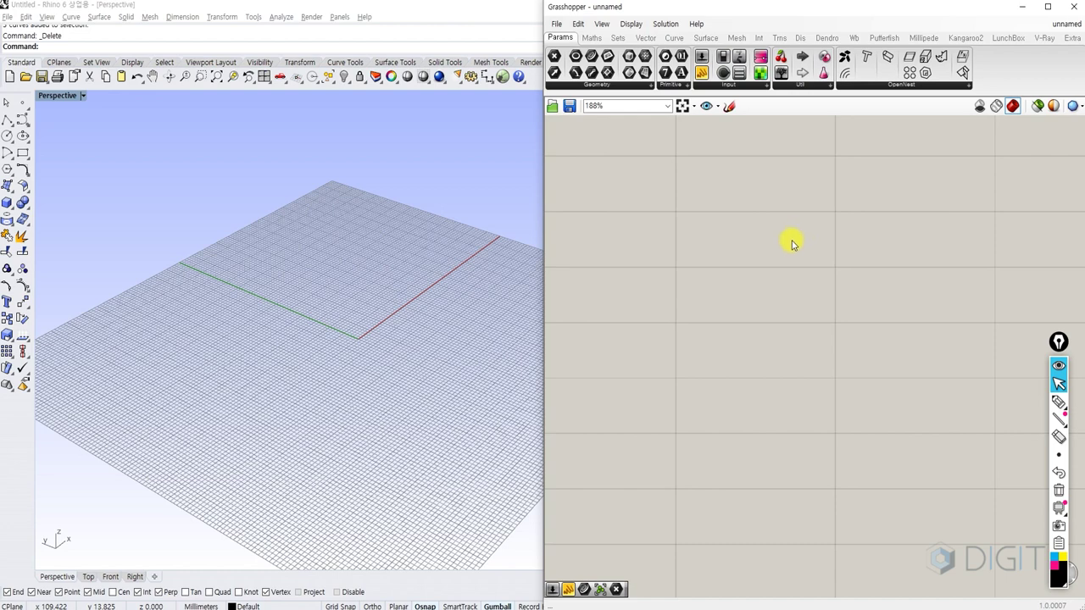
scroll(763, 262, up, 1)
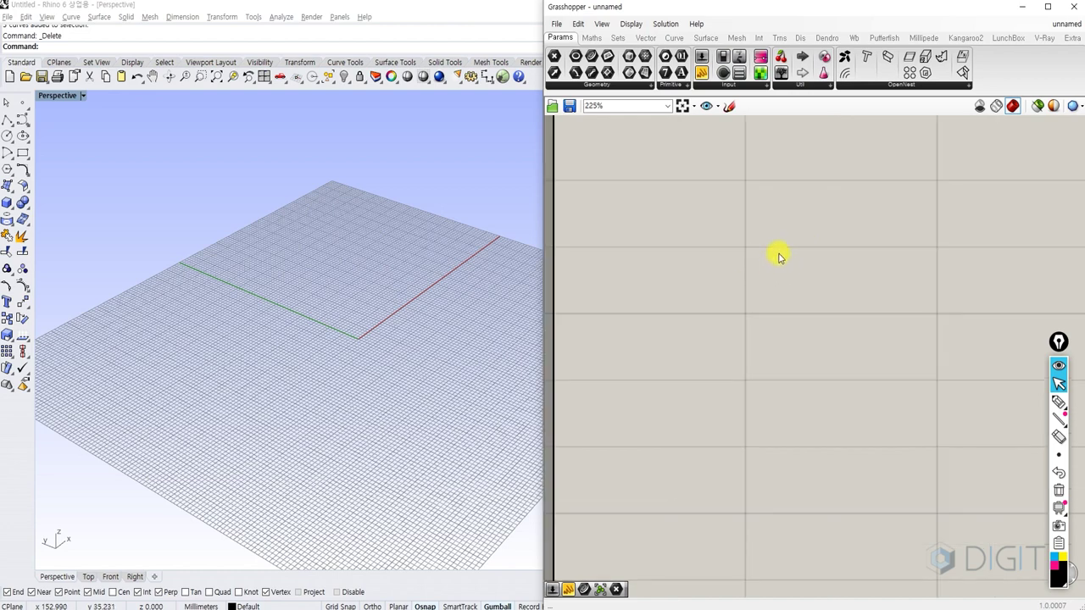
double_click(746, 243)
click(153, 114)
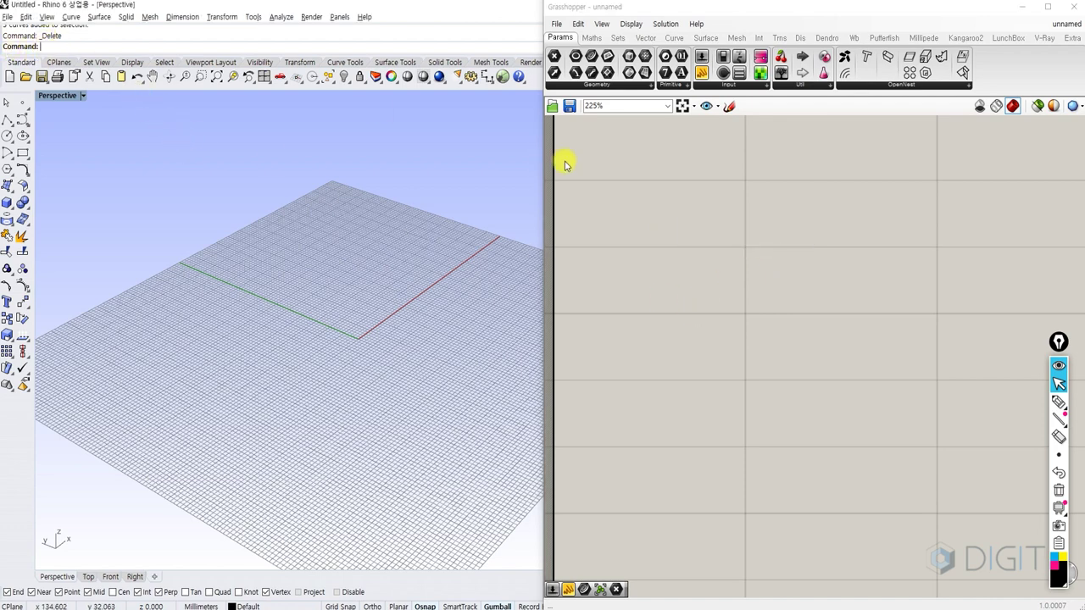
click(810, 237)
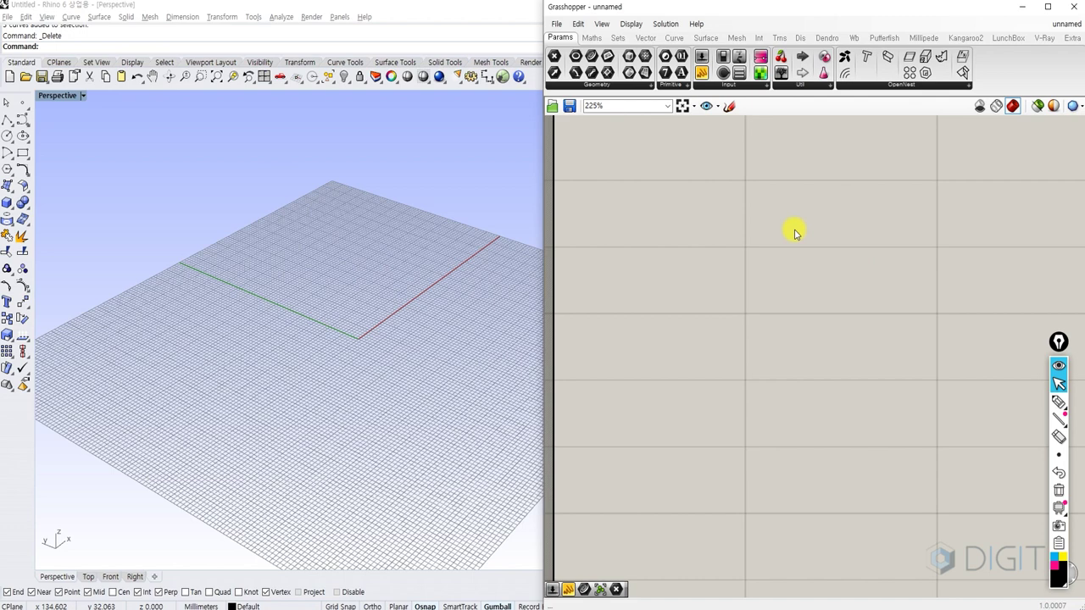
double_click(795, 234)
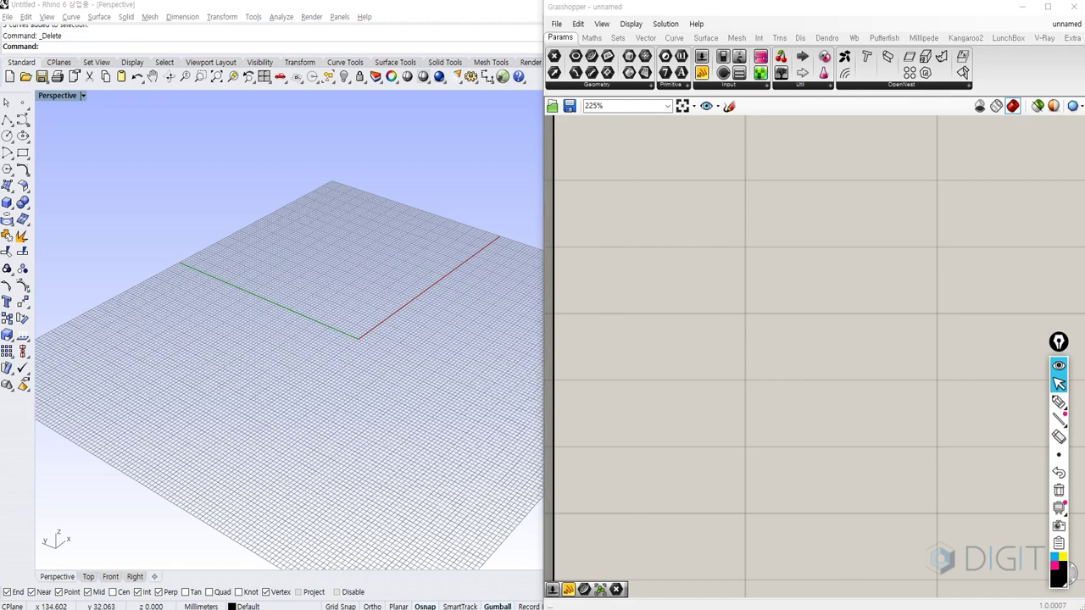
Add a Divide Curve component near the canvas's upper-left corner using the component search.
scroll(693, 250, down, 10)
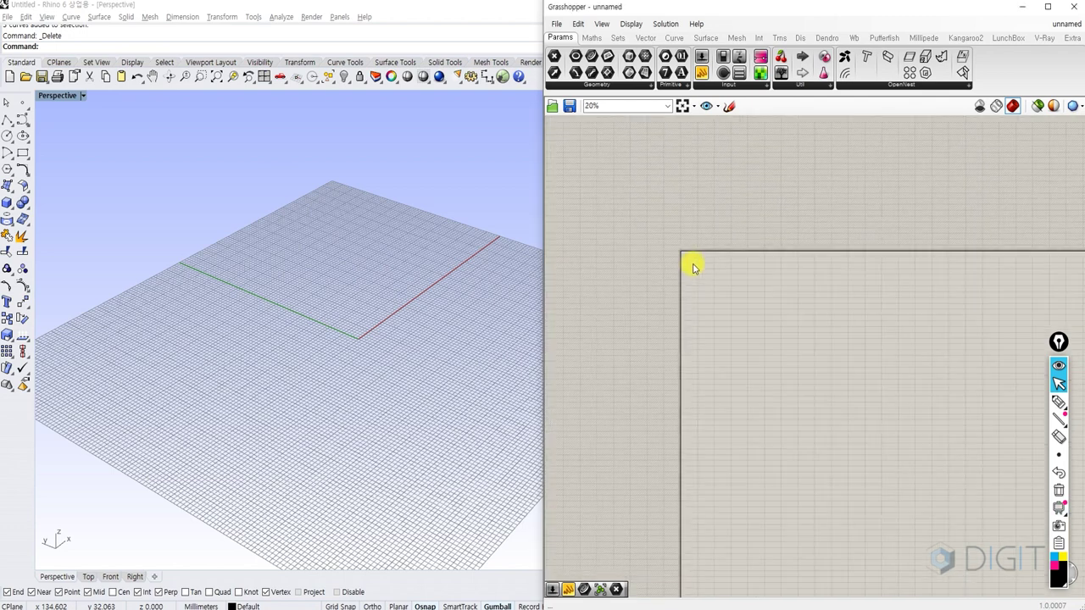
drag(662, 231, 895, 517)
scroll(686, 256, up, 12)
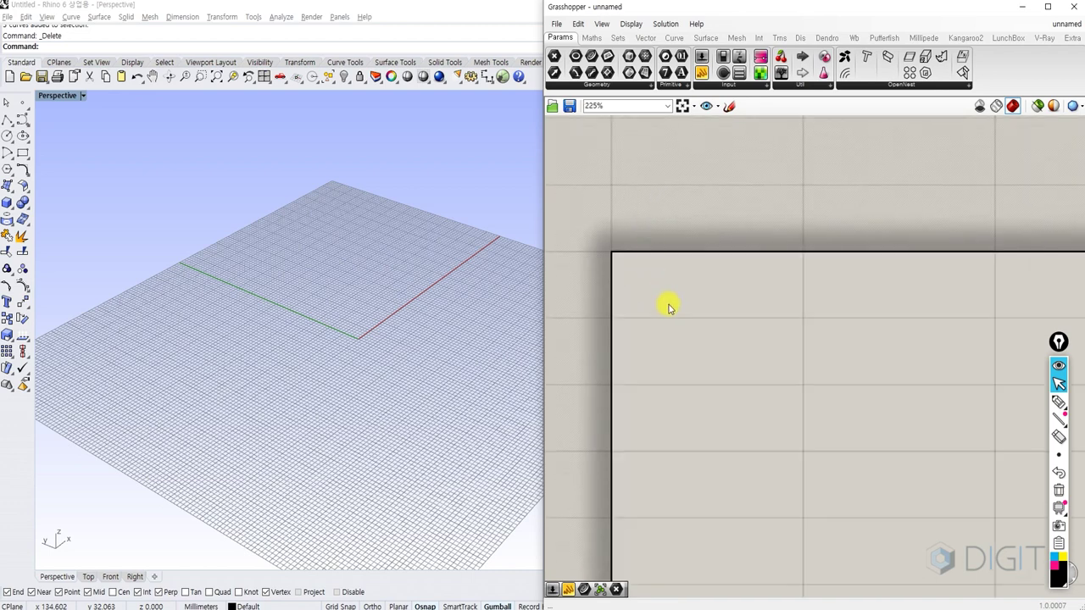
double_click(763, 283)
text(divide)
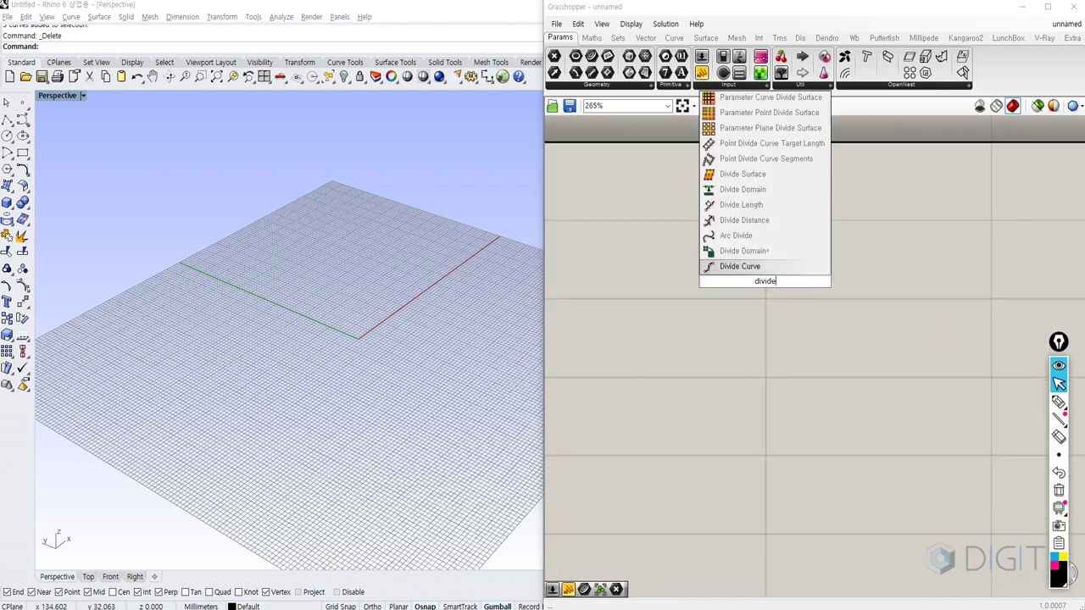
text(curve)
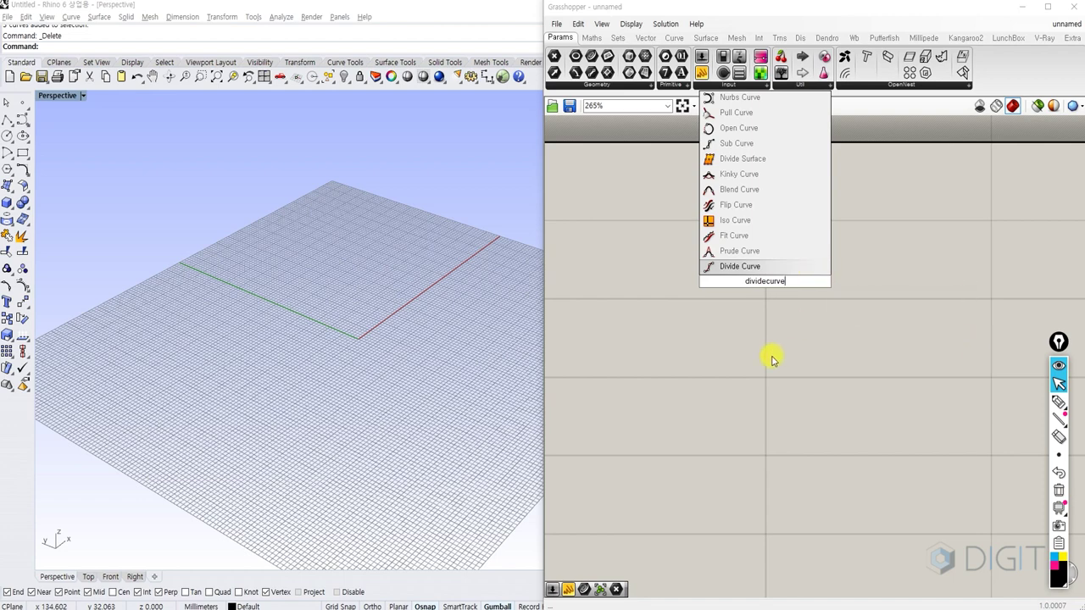
key(Return)
click(758, 285)
Put the Divide Curve component in a group and name the group Divide Curve.
key(ctrl+g)
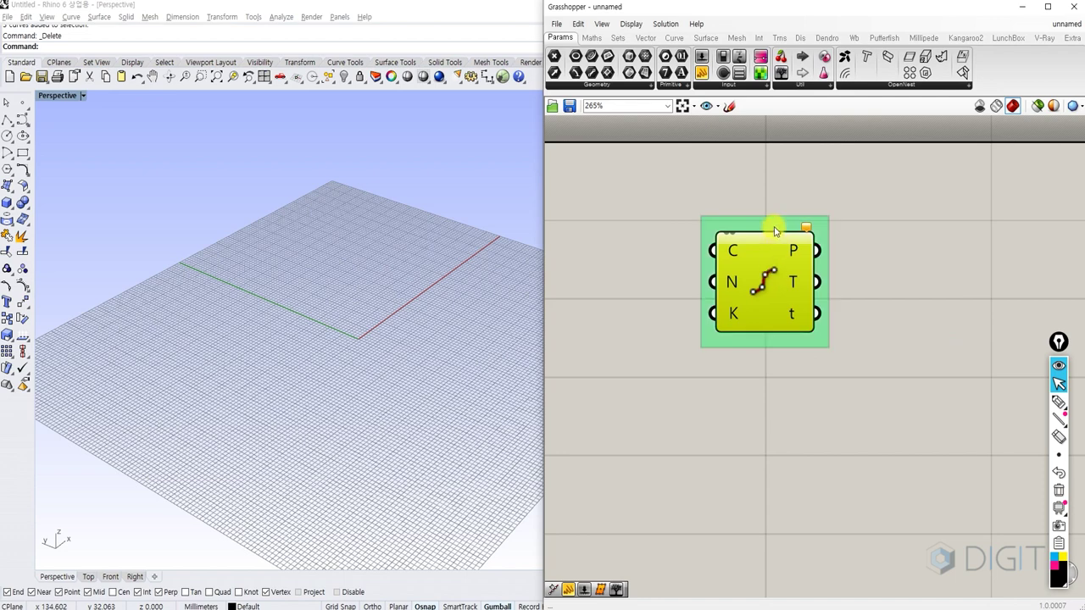
right_click(772, 228)
text(Di)
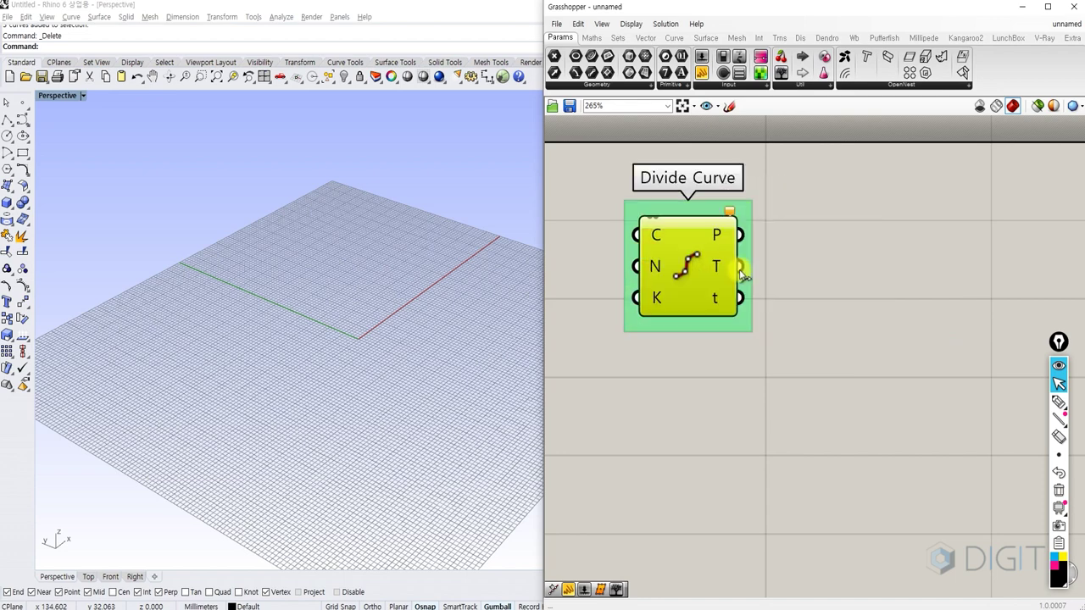
click(791, 273)
right_drag(687, 316, 659, 274)
drag(661, 251, 670, 280)
click(780, 296)
Turn Draw Icons off and back on to compare the component's text and icon displays.
click(631, 24)
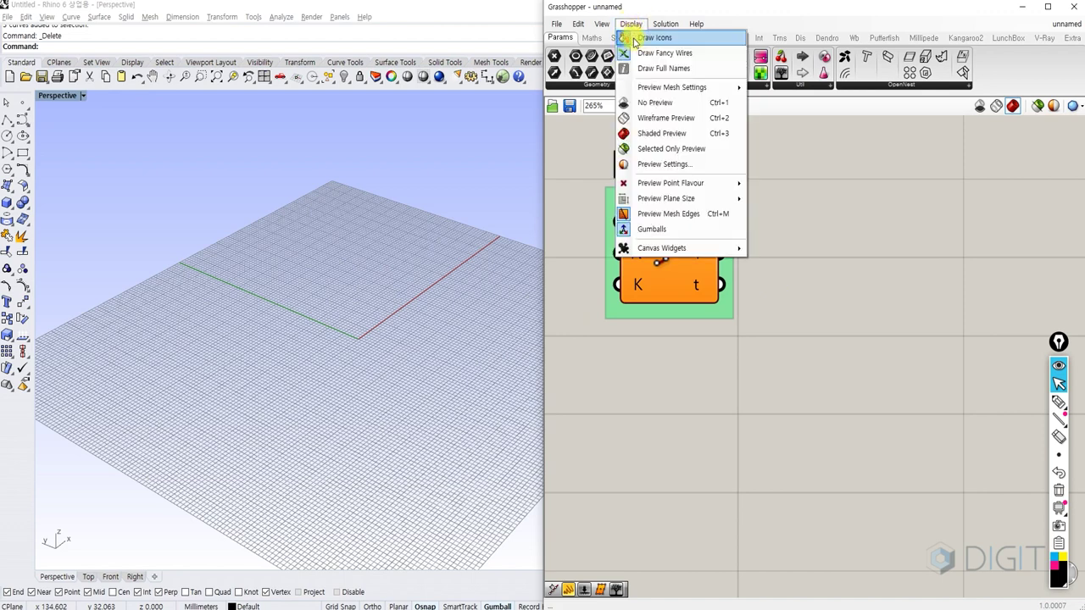
click(657, 36)
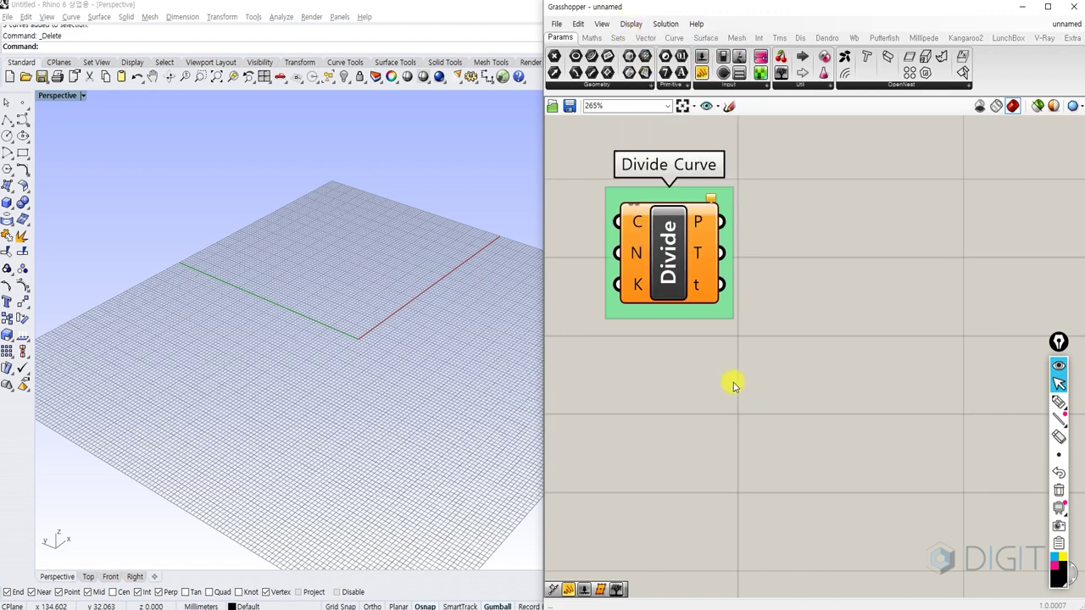
click(631, 23)
click(655, 36)
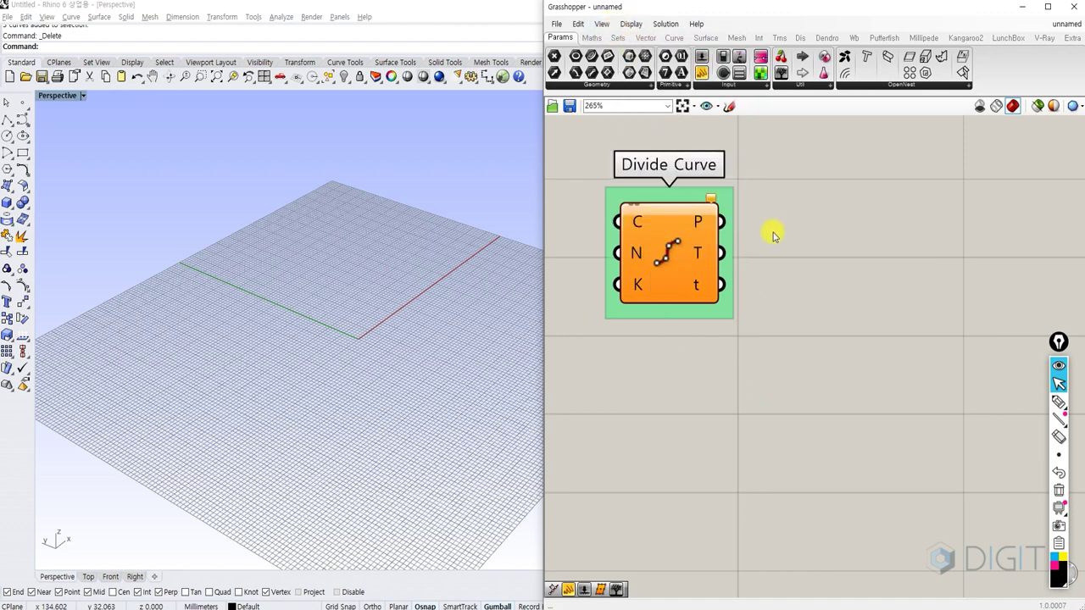
Examine the Divide Curve group on the canvas at different zoom levels, from 20% up to 225%.
scroll(700, 303, down, 5)
scroll(700, 303, up, 1)
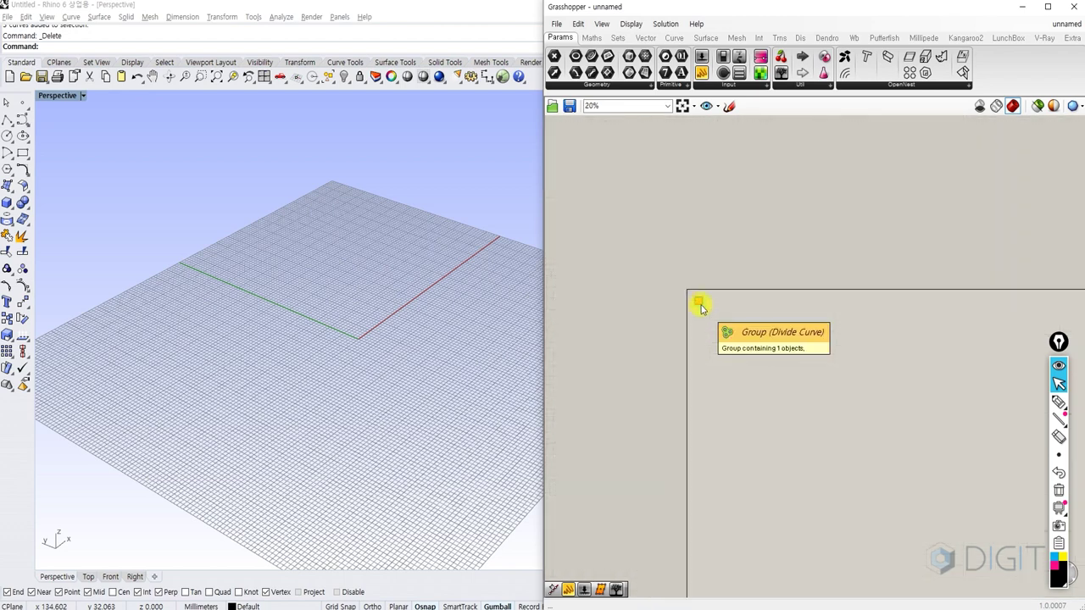
click(696, 296)
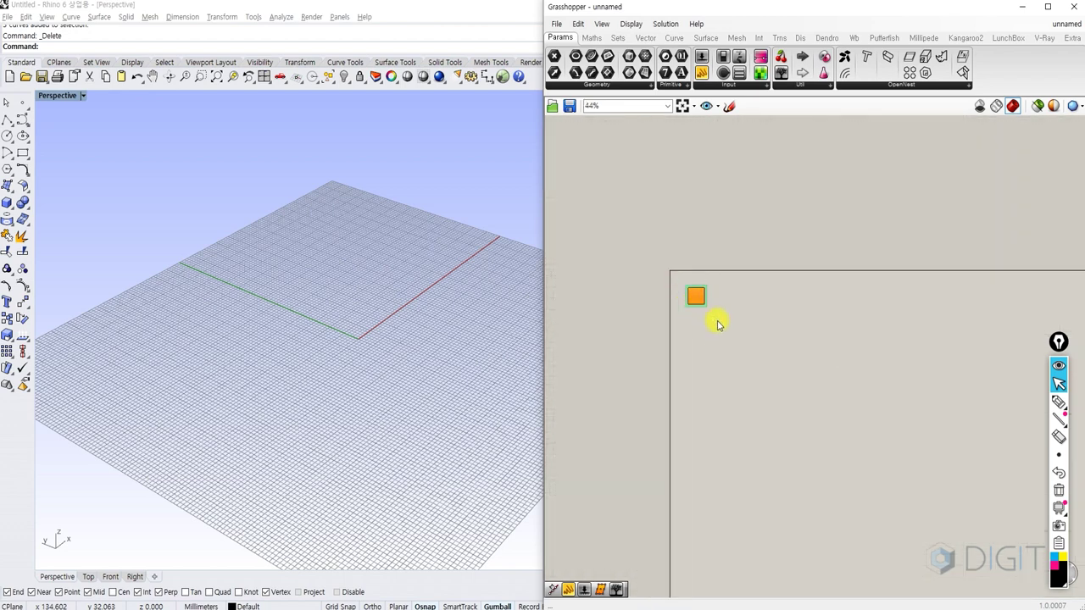
scroll(701, 298, up, 4)
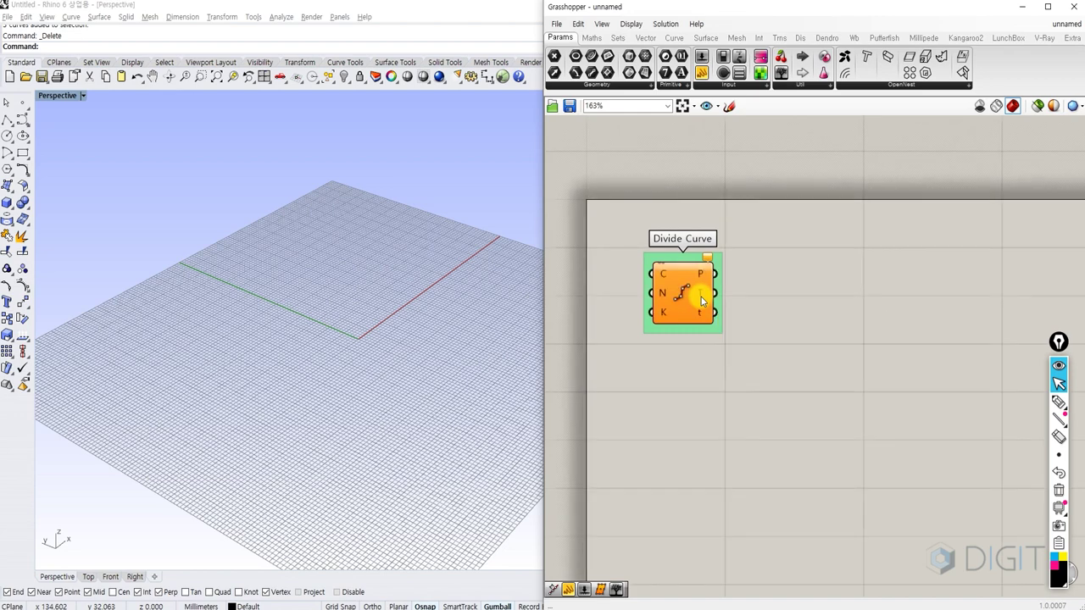
right_drag(800, 404, 738, 317)
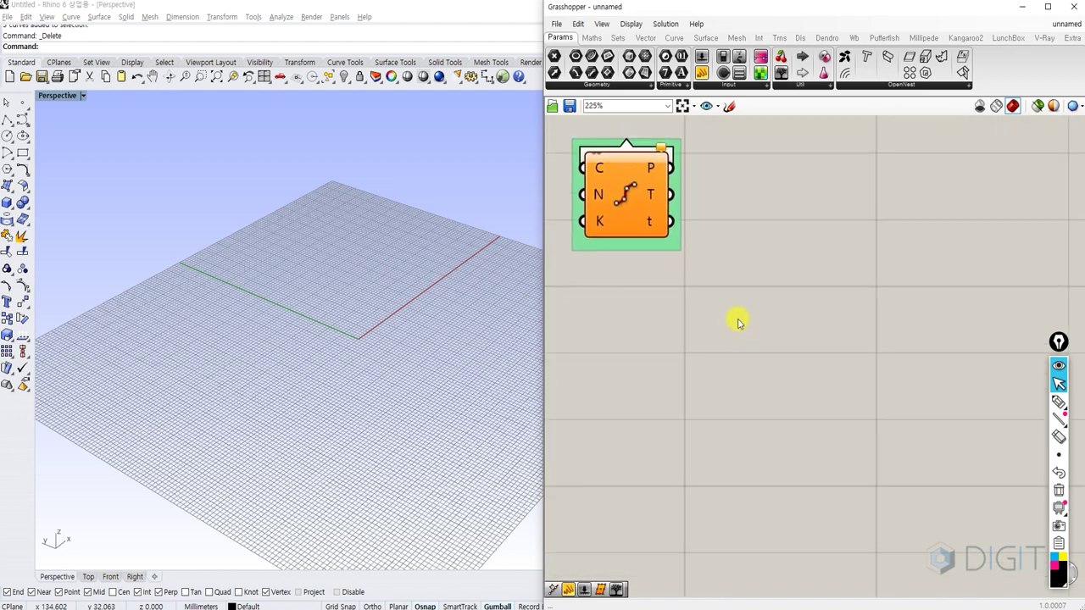
scroll(721, 310, down, 2)
scroll(709, 302, up, 3)
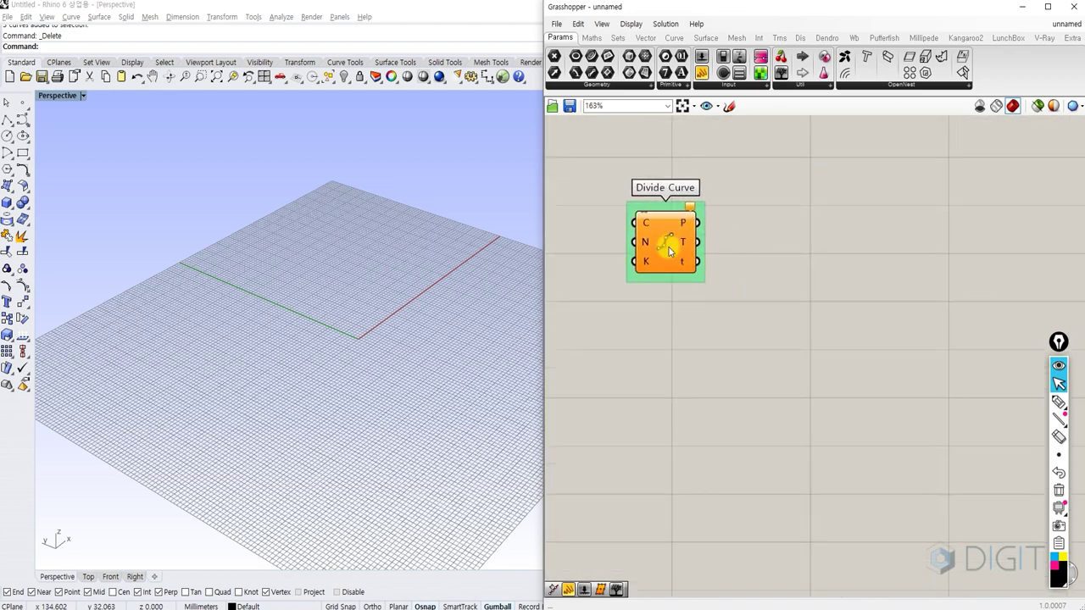
click(784, 245)
drag(652, 227, 787, 322)
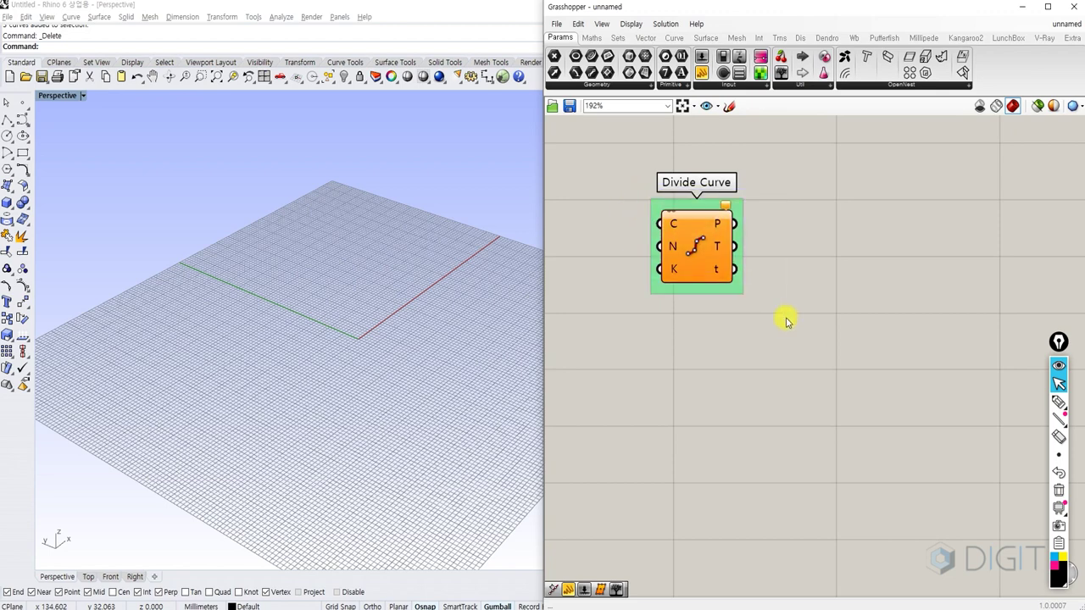
Open the component search on the empty canvas beside the Divide Curve group.
right_drag(786, 320, 768, 310)
double_click(769, 310)
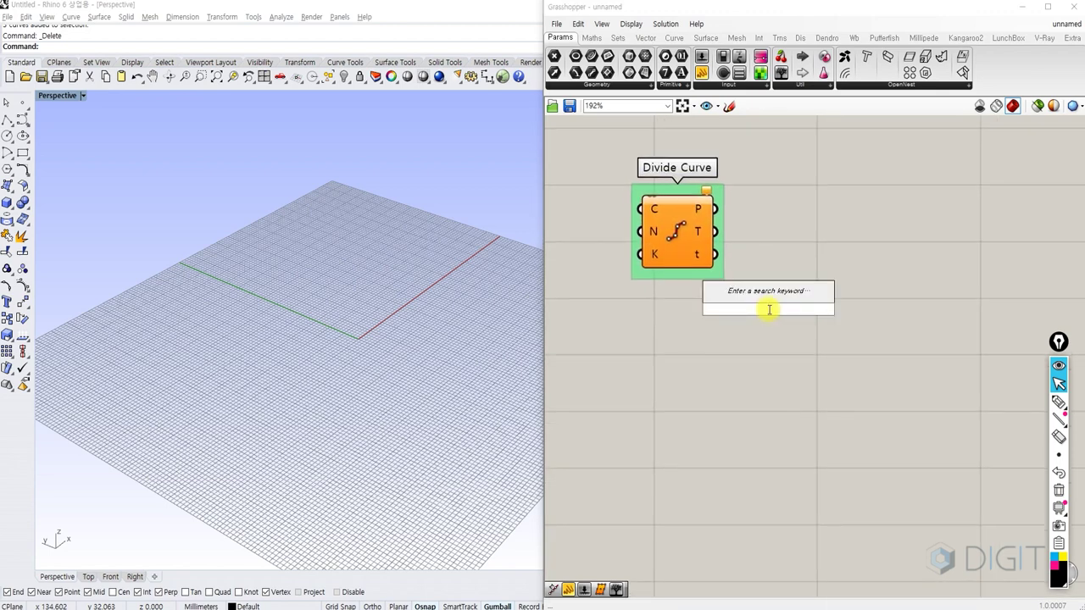